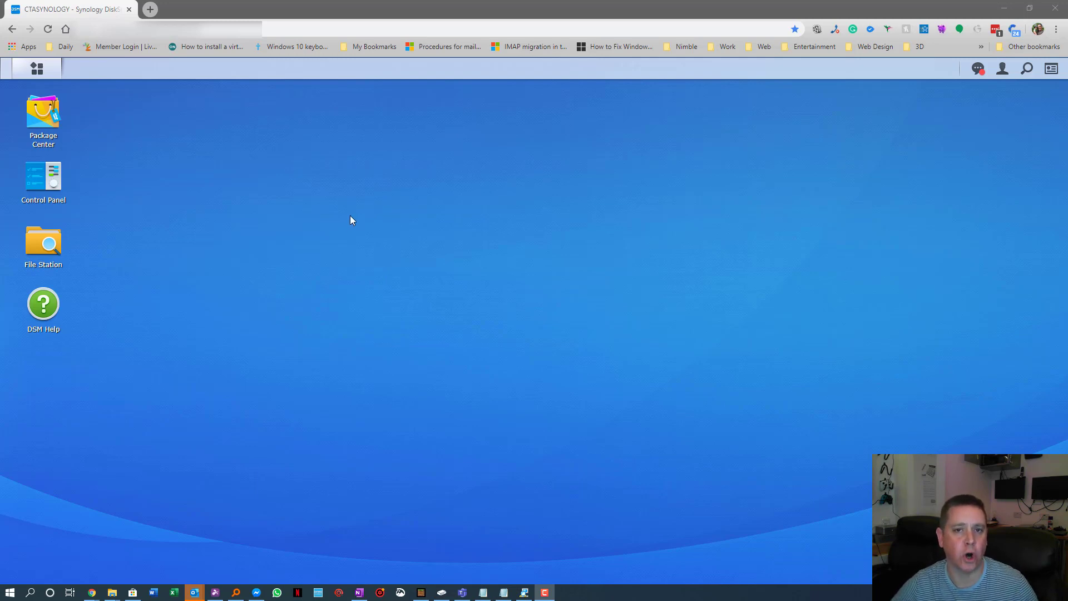
Search Package Center for 'docker' and open the installed Docker app
click(54, 124)
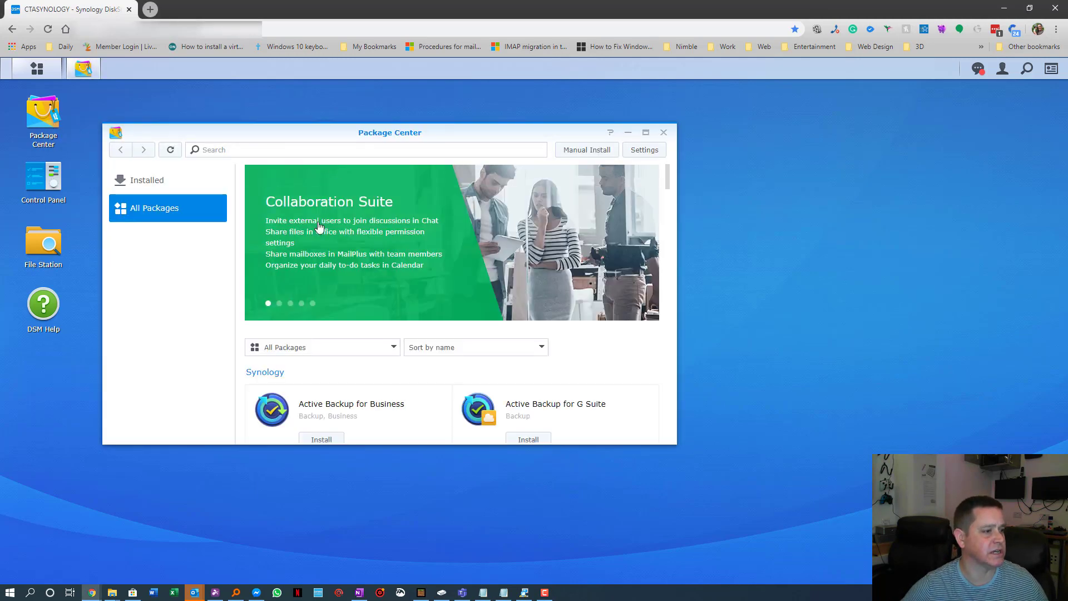
click(394, 153)
text(docker)
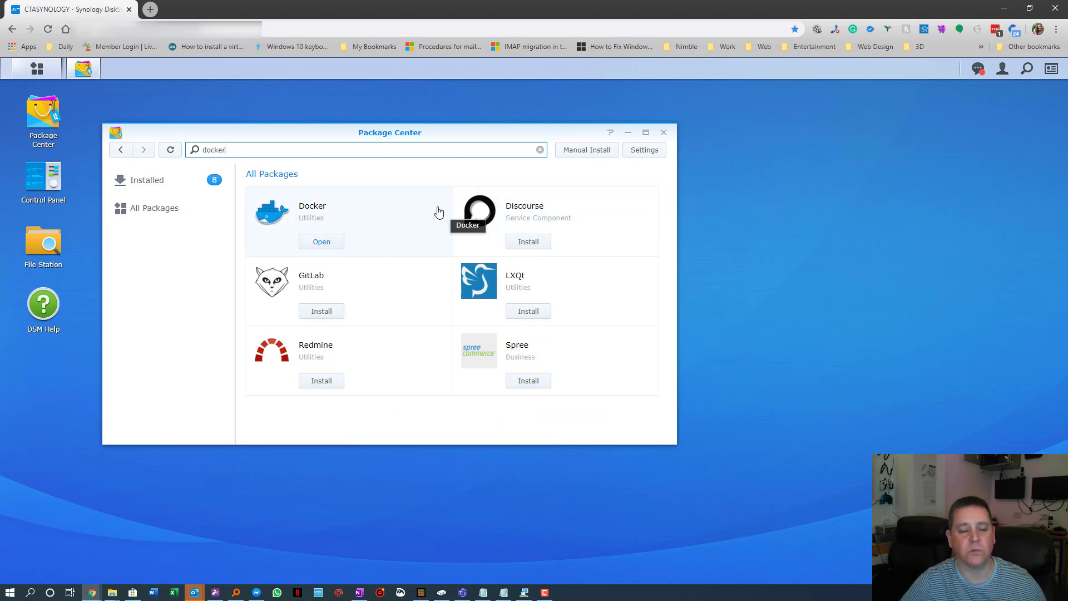
click(321, 242)
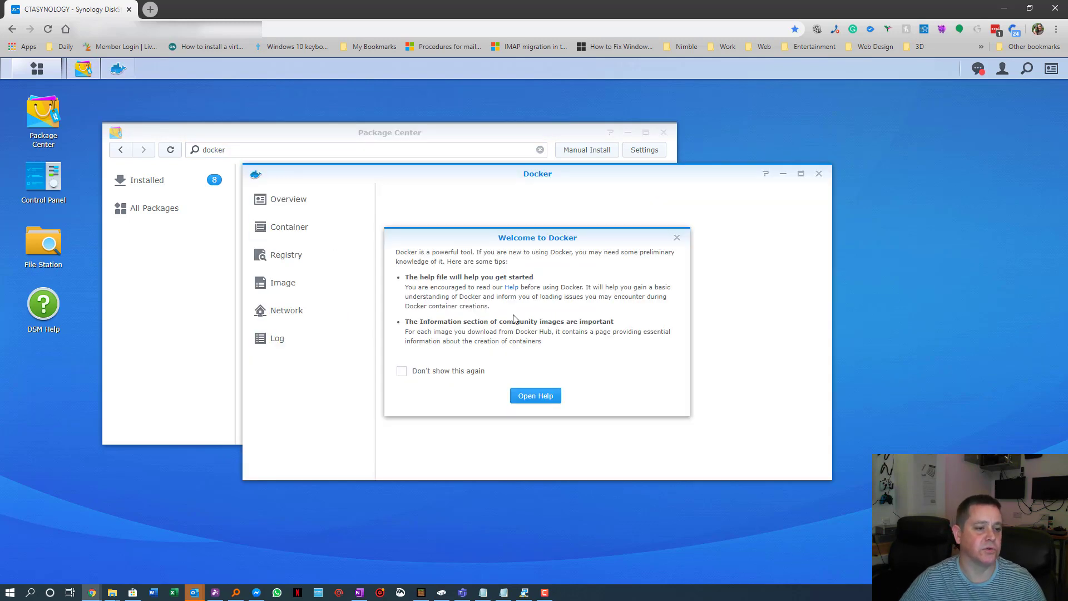
Close the Welcome to Docker tips and show Docker's Registry page
click(677, 238)
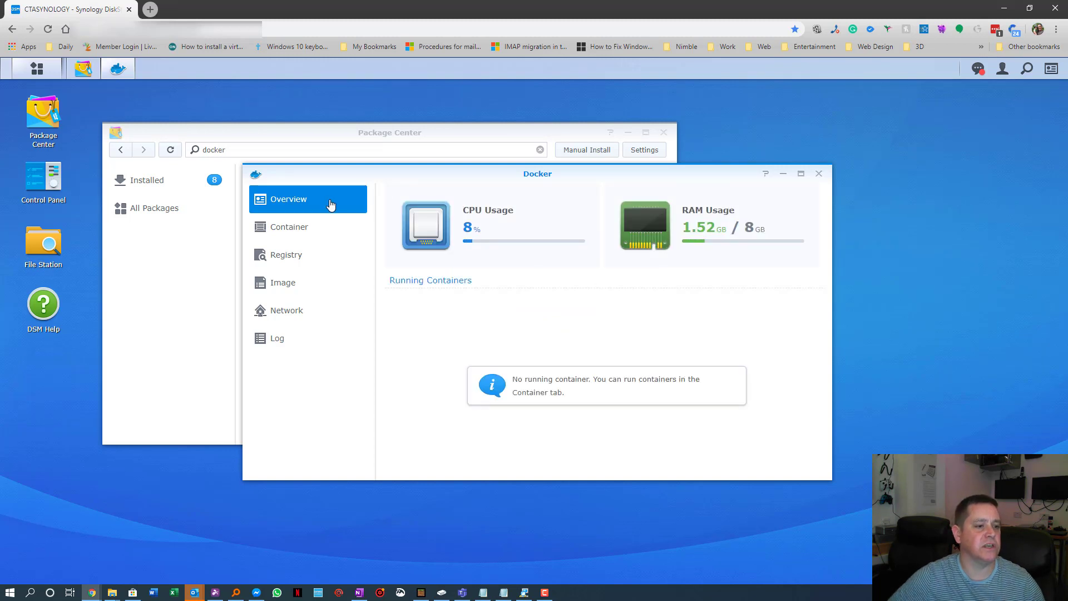
click(302, 256)
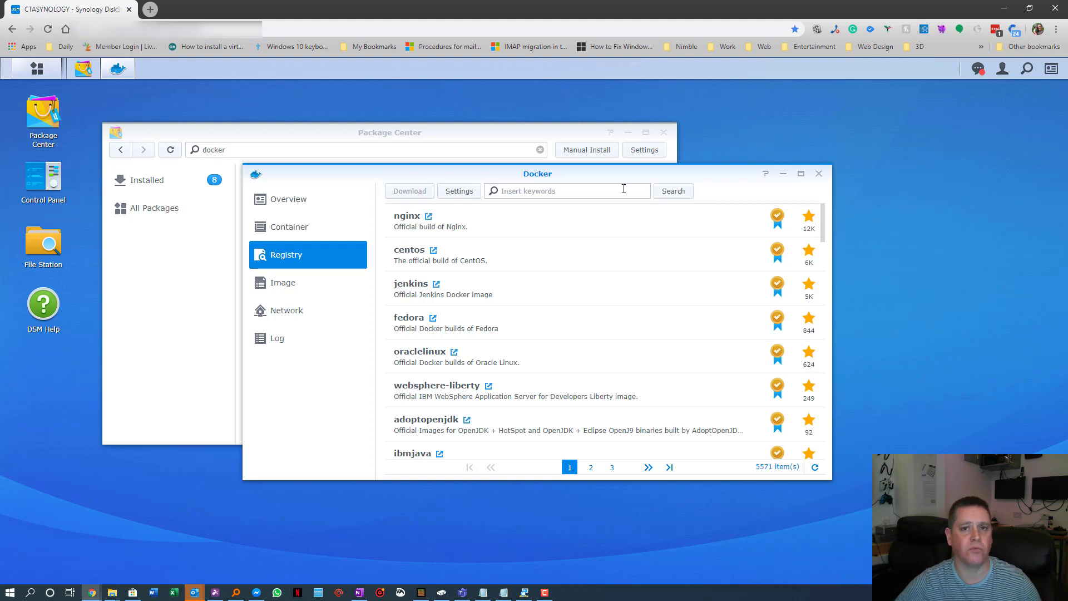
Search the registry for 'marctv' and download the minecraftbedrockserver image
click(593, 192)
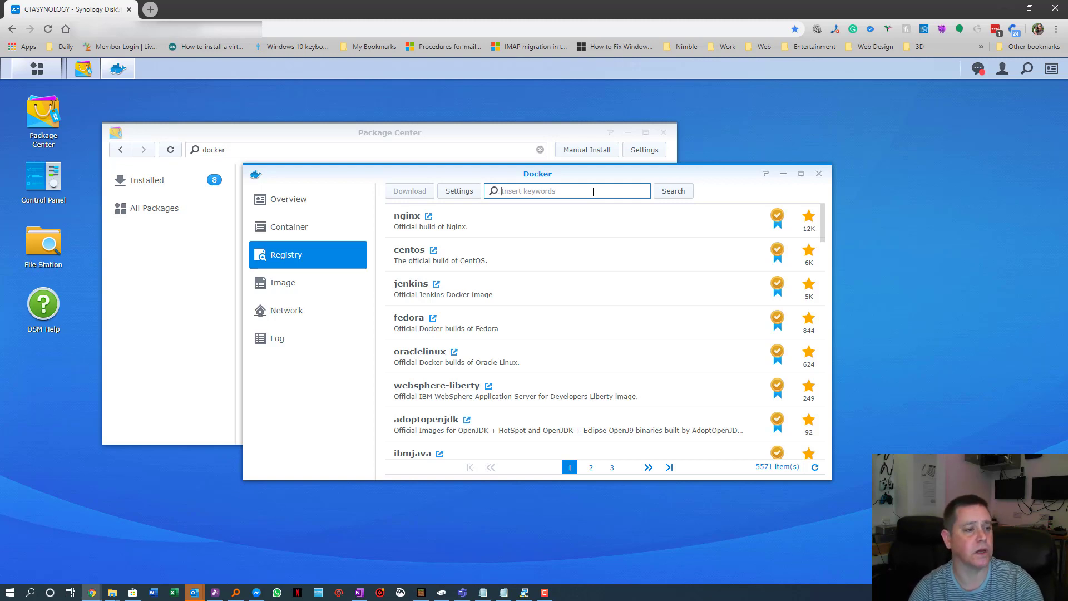
text(marctv)
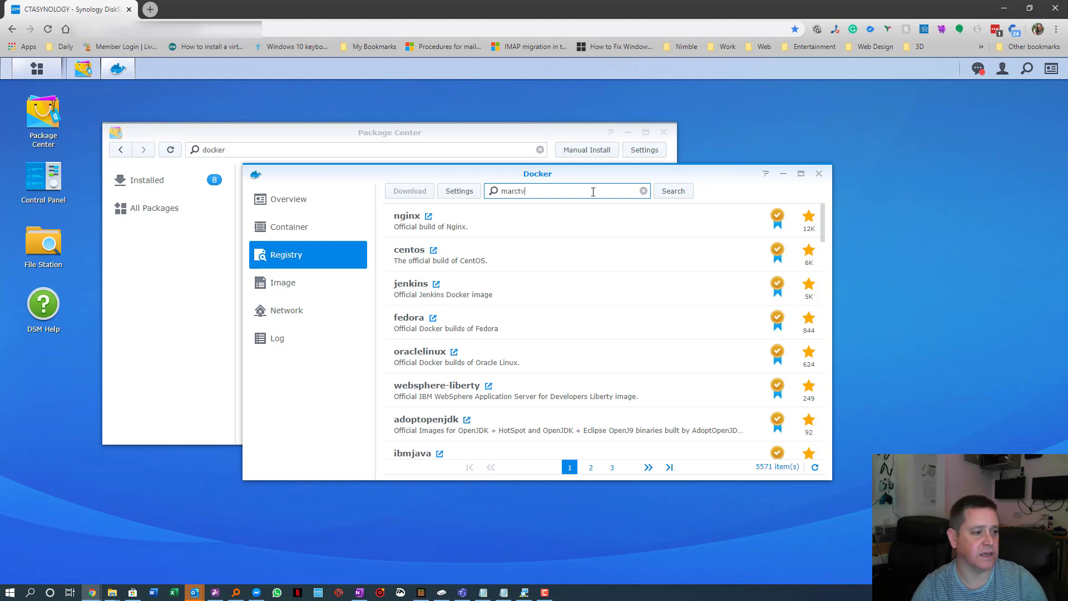
click(671, 192)
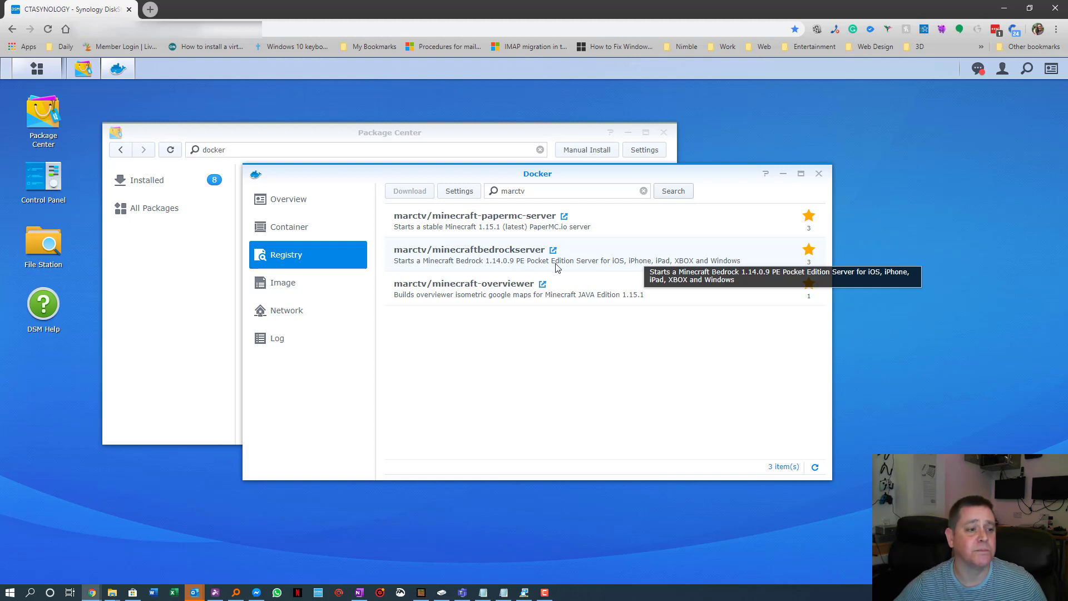
click(592, 265)
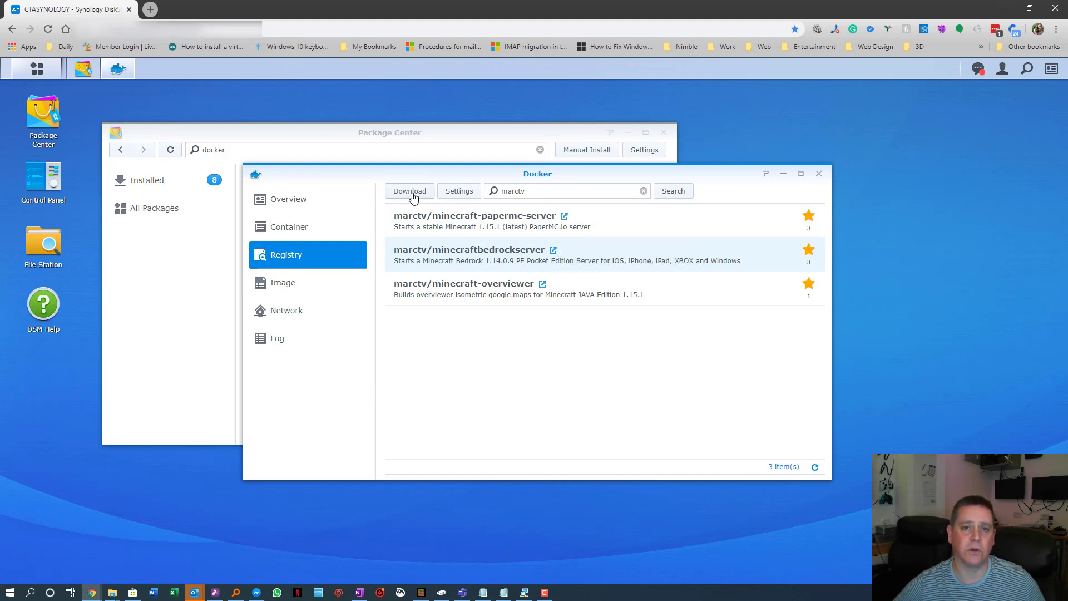
click(297, 284)
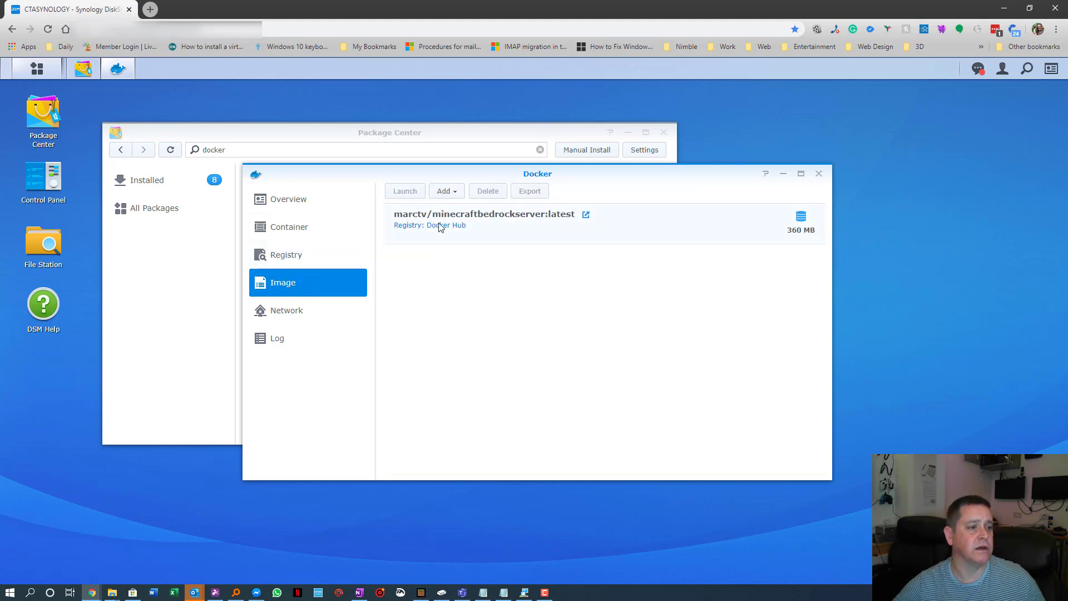
Select the downloaded marctv/minecraftbedrockserver image and launch a new container from it
click(299, 256)
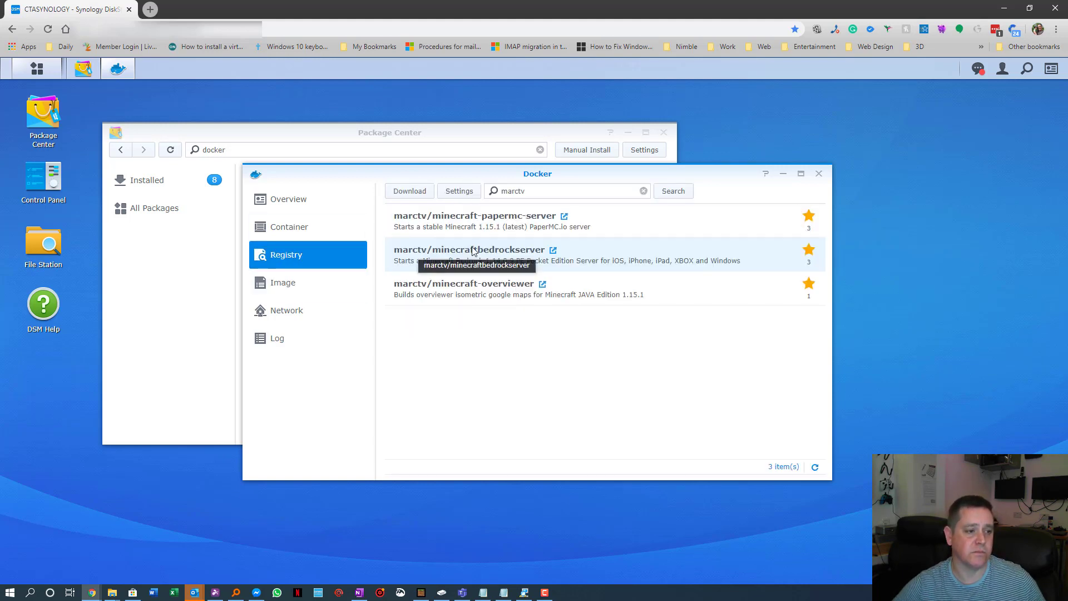
click(298, 285)
click(498, 225)
click(414, 192)
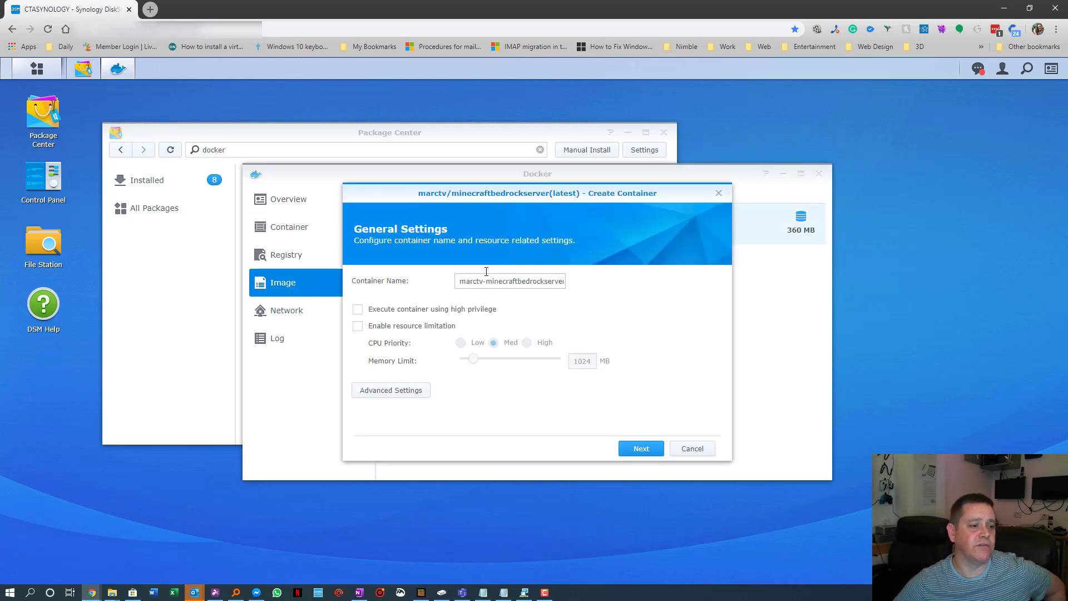
Name the container test-server with High CPU priority and a 3072 MB memory limit
drag(459, 282, 577, 285)
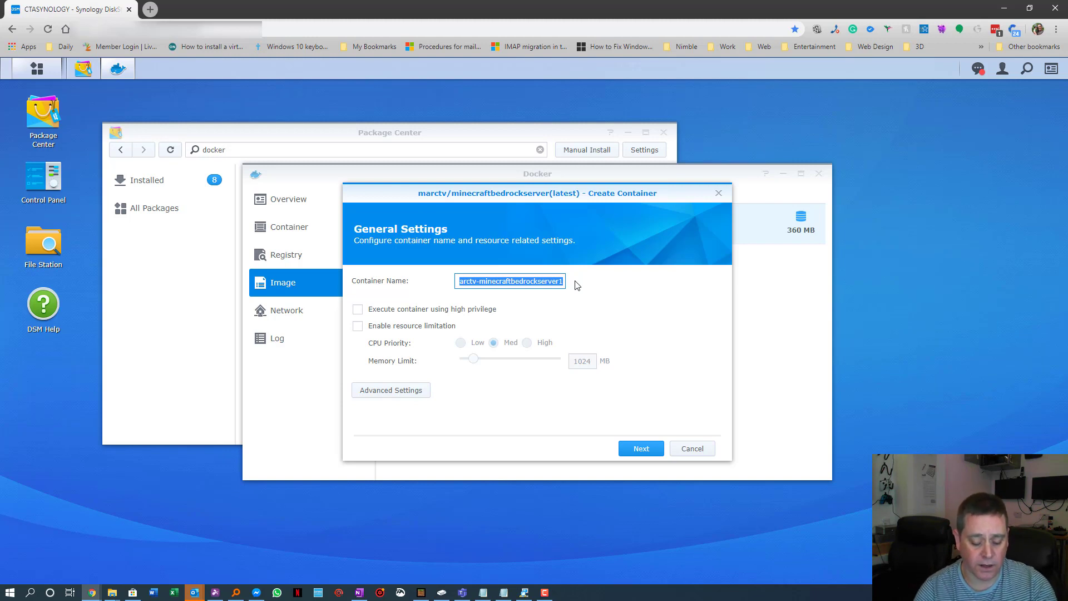
text(test-server)
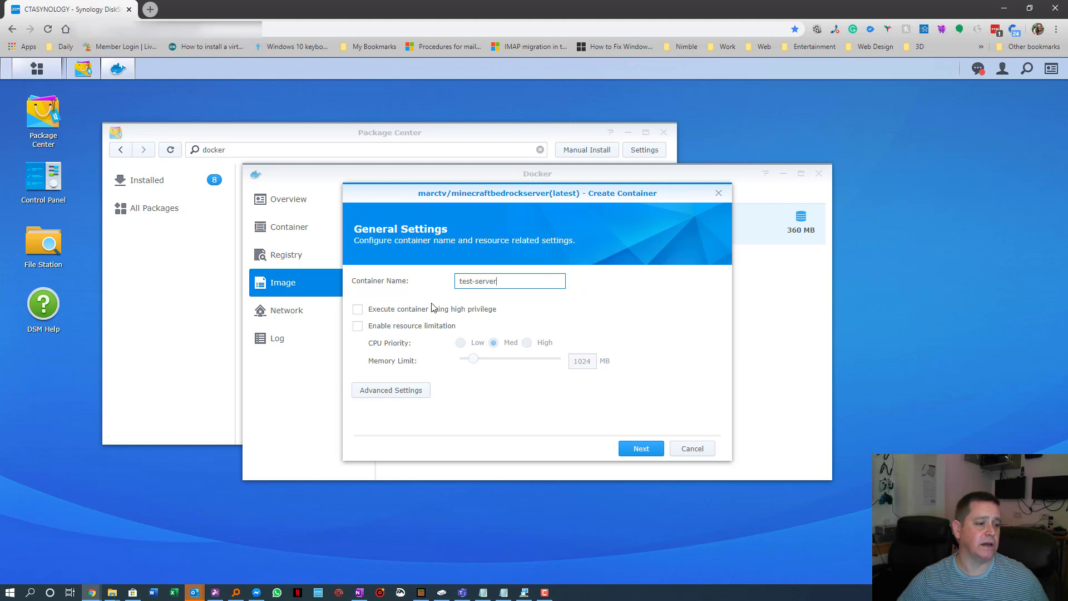
click(361, 327)
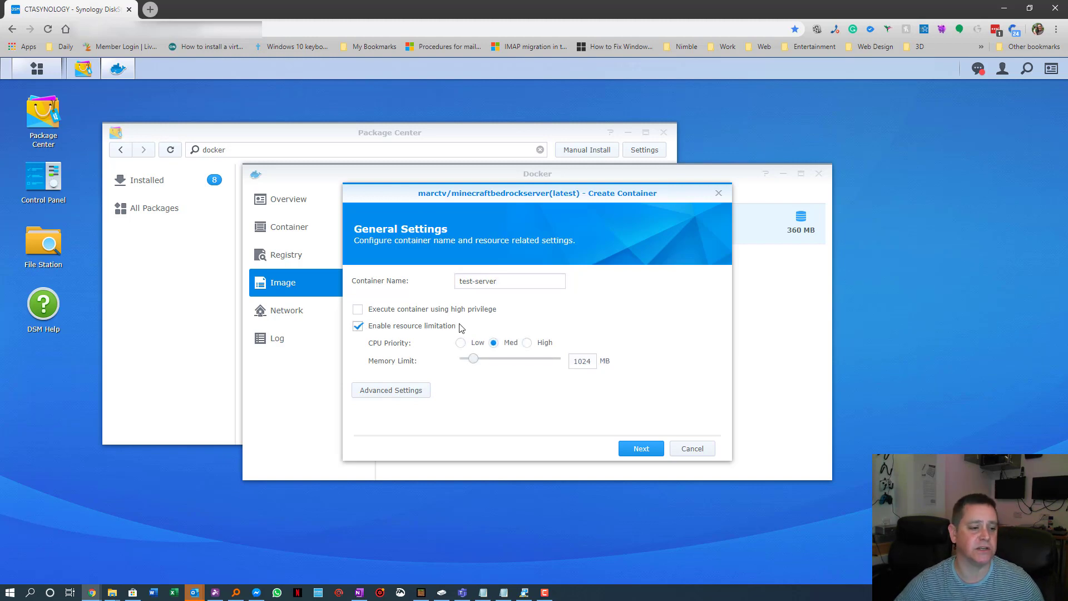
click(527, 343)
double_click(574, 363)
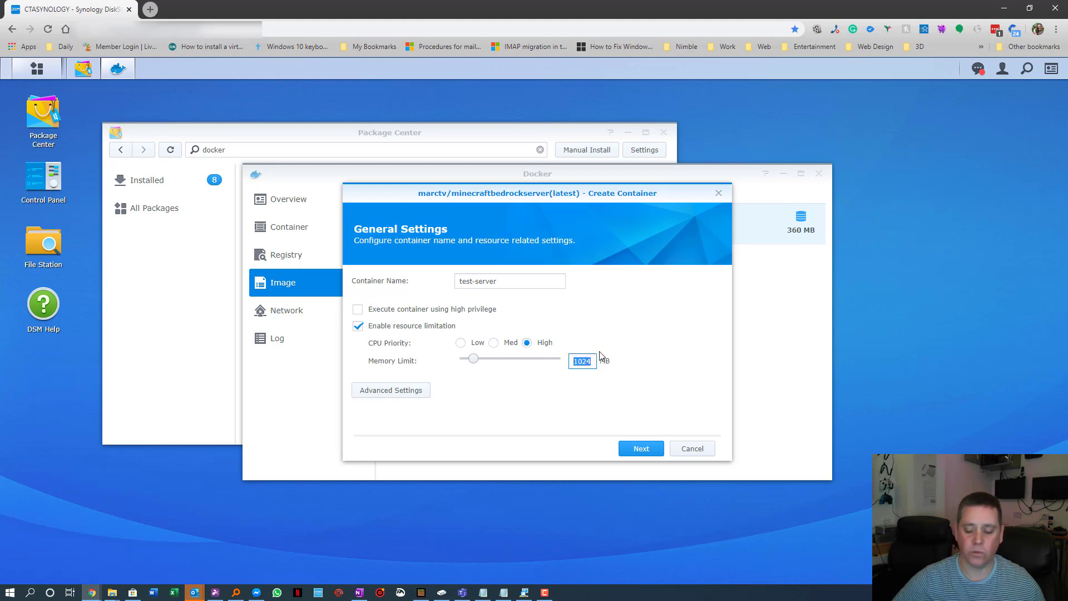
text(3072)
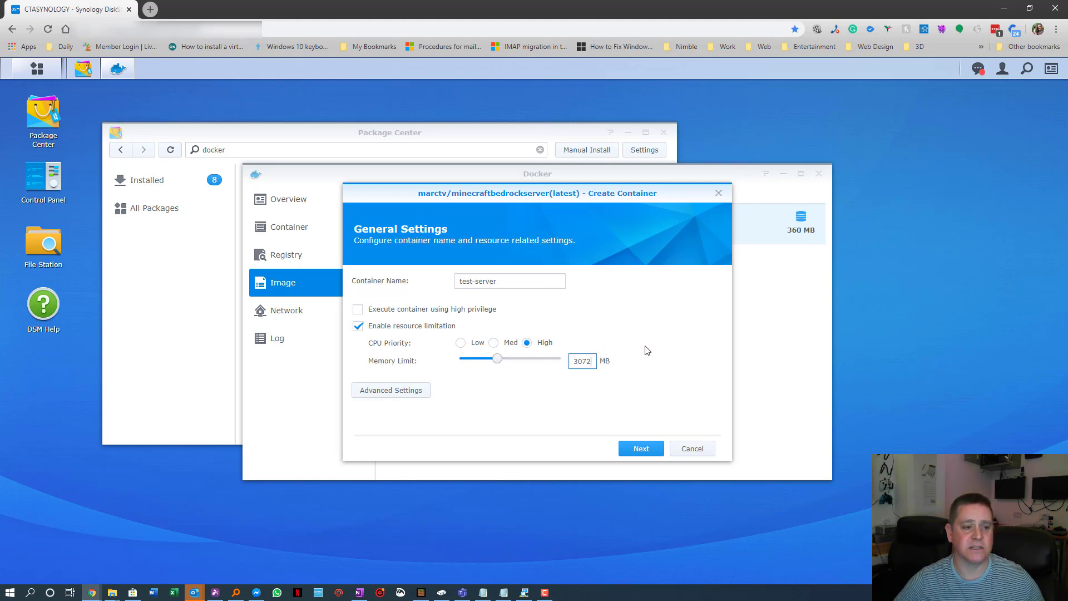
click(416, 393)
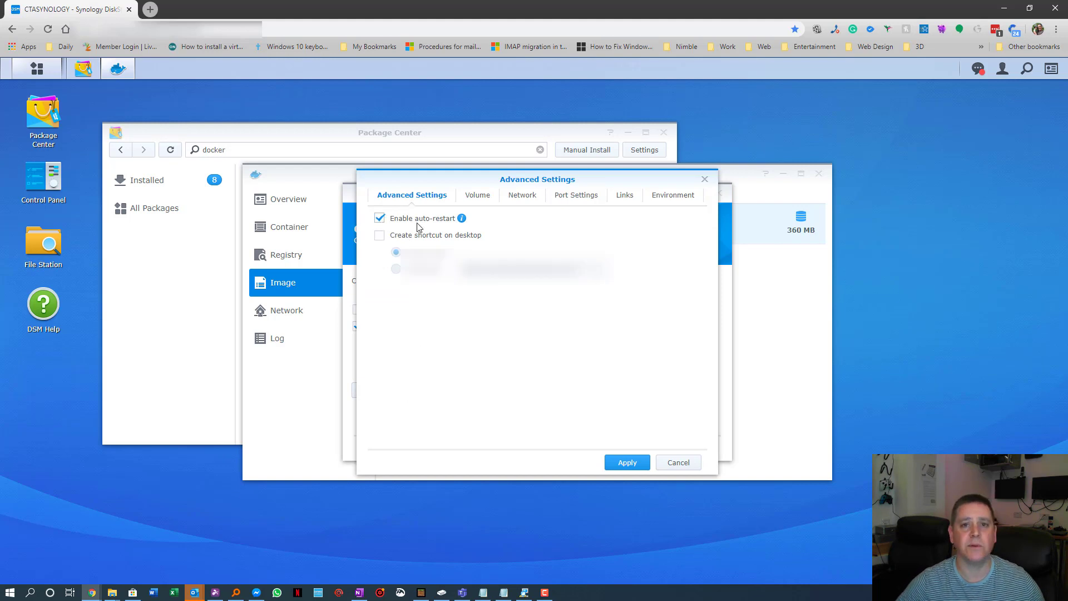
Create a new docker/test-server folder and add it as the container's volume
click(489, 200)
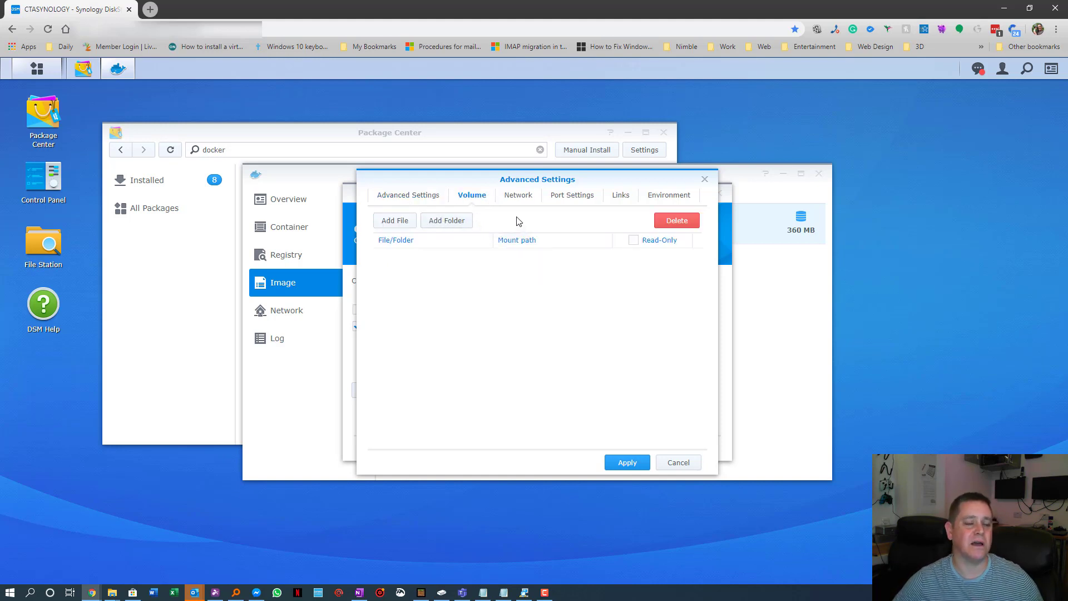
click(451, 222)
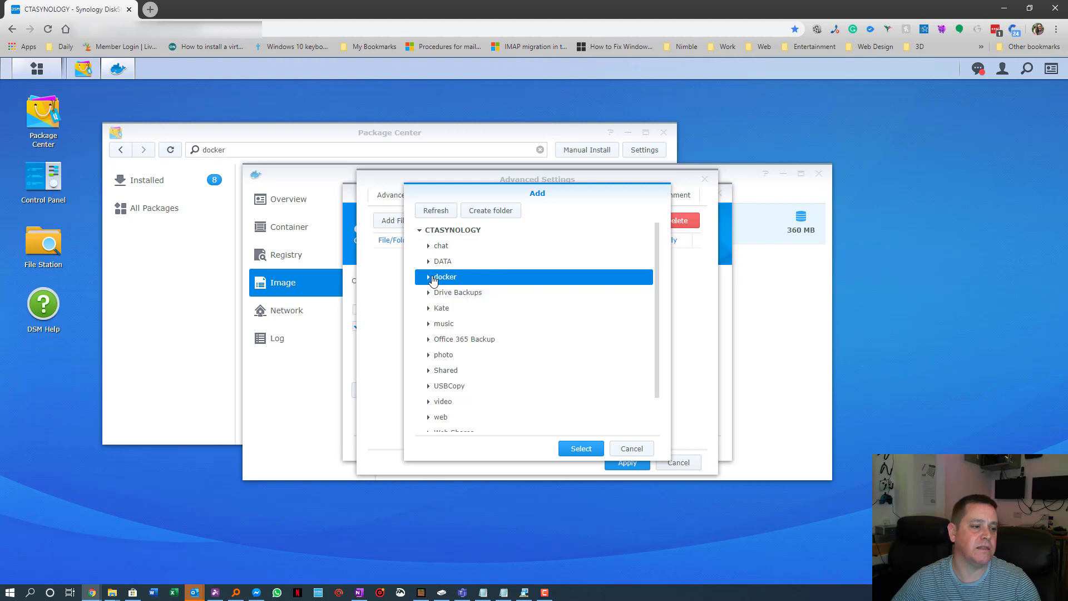
click(492, 212)
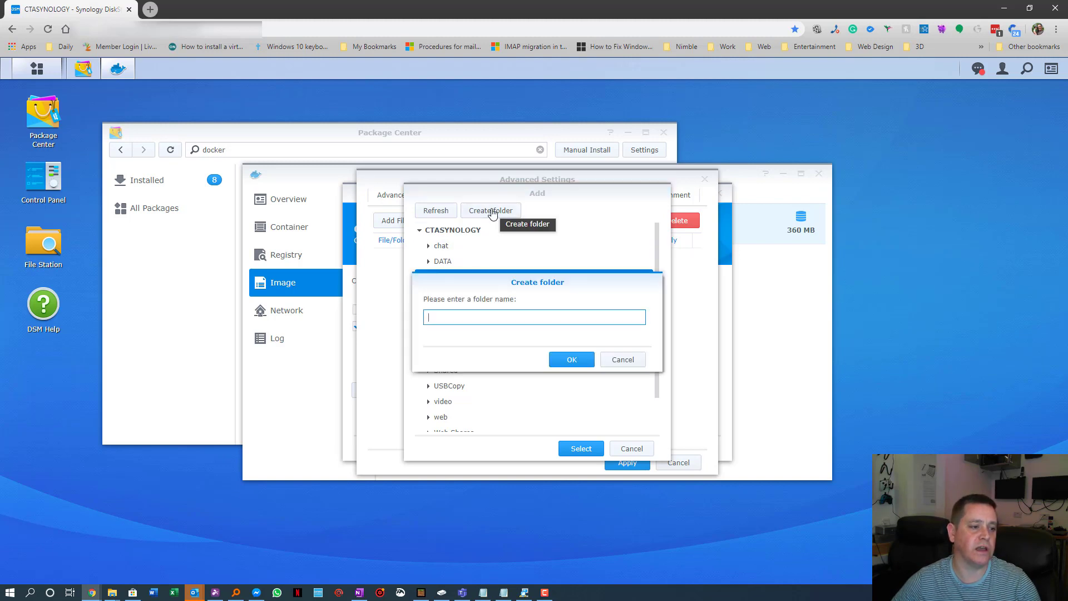
click(622, 360)
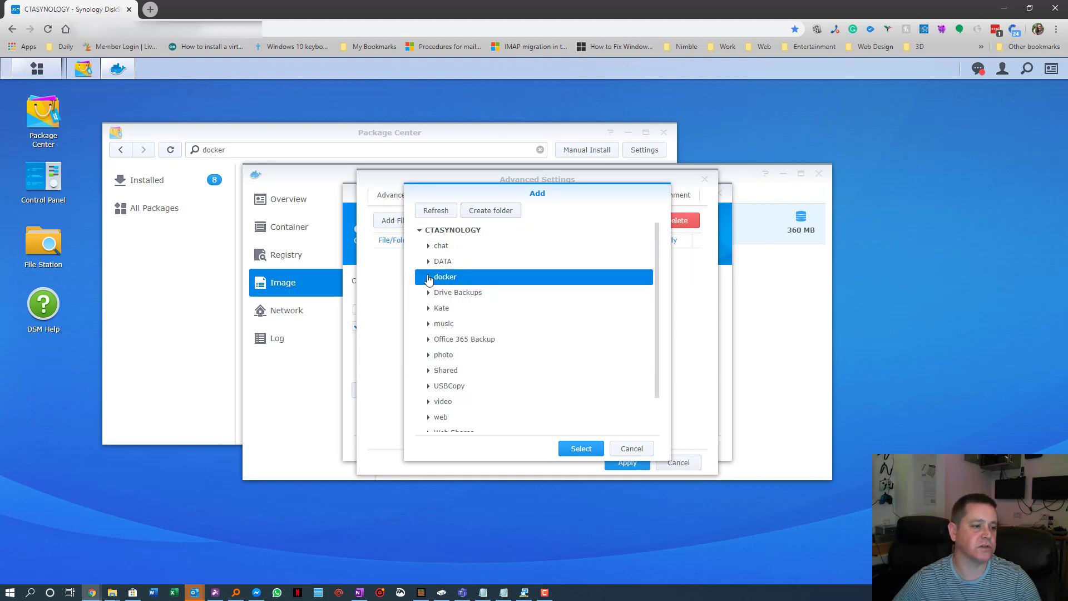
click(488, 215)
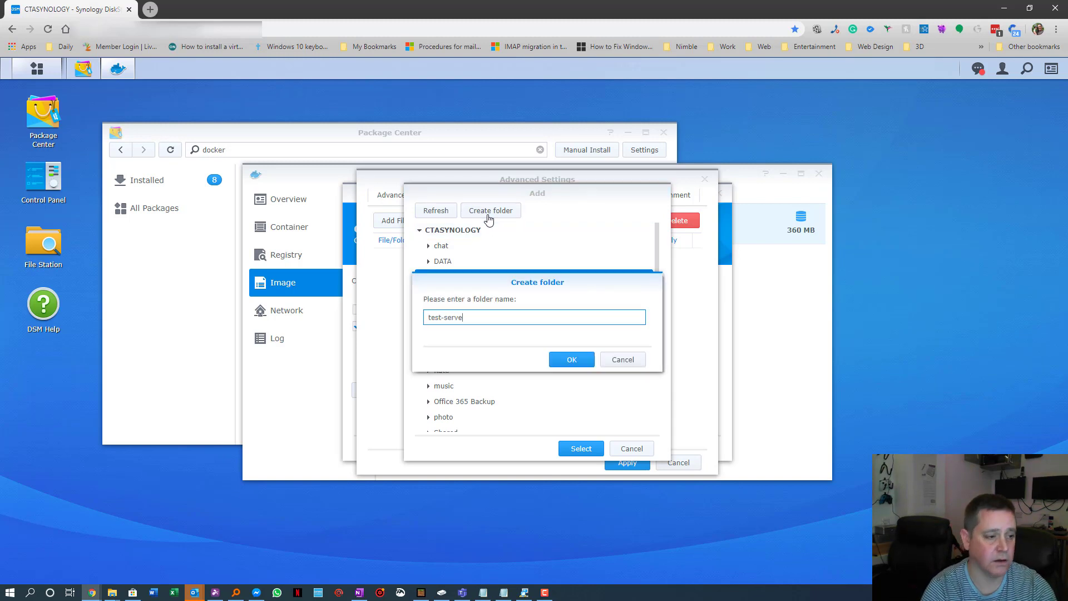
click(573, 360)
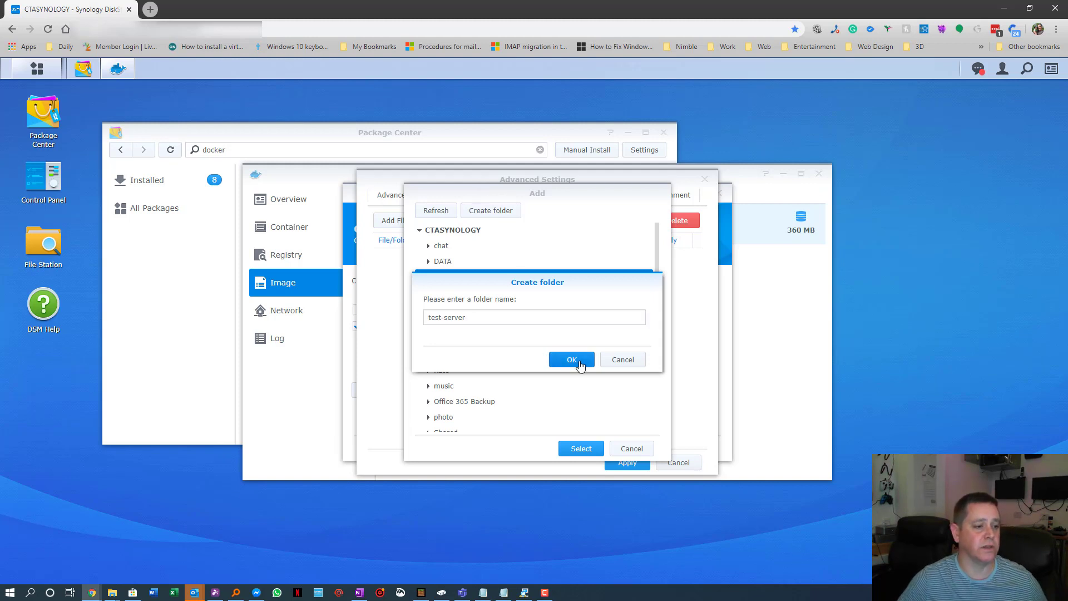
click(588, 451)
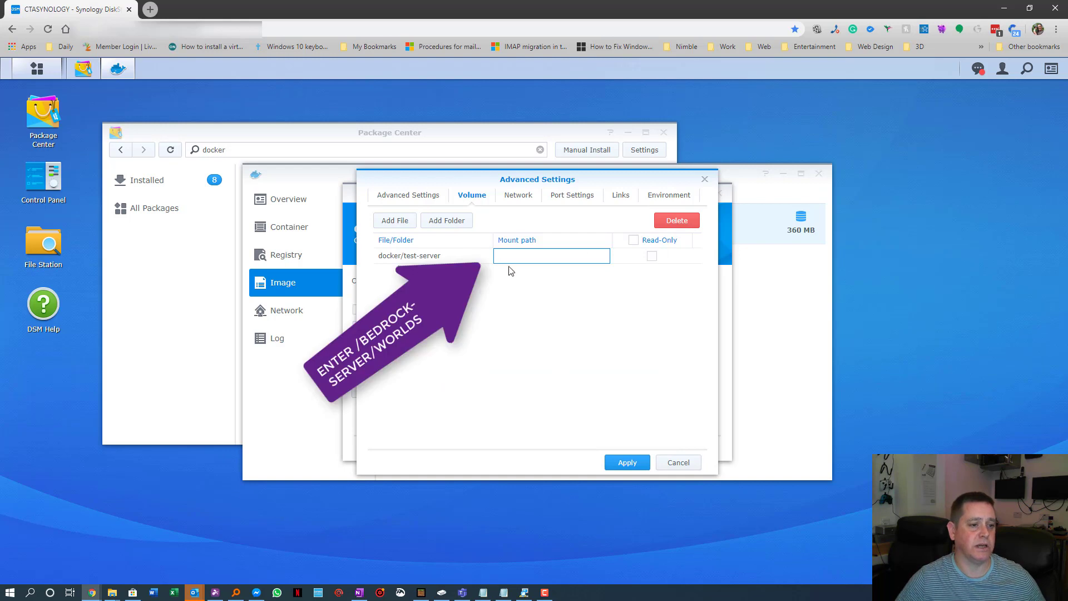
click(513, 201)
Map local port 21132 to container port 19132 for both TCP and UDP
click(558, 197)
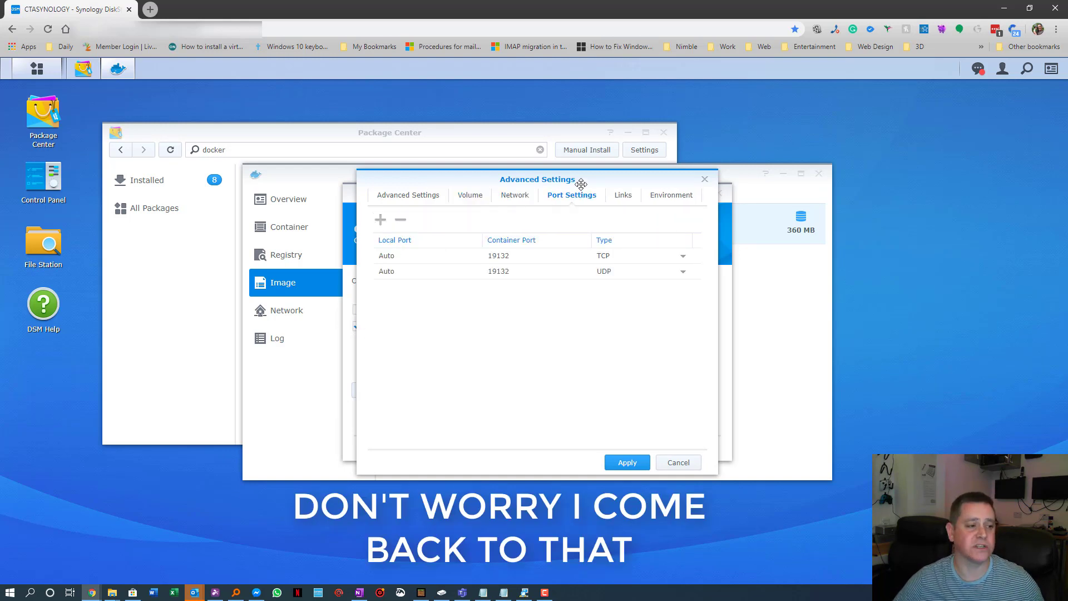
click(440, 259)
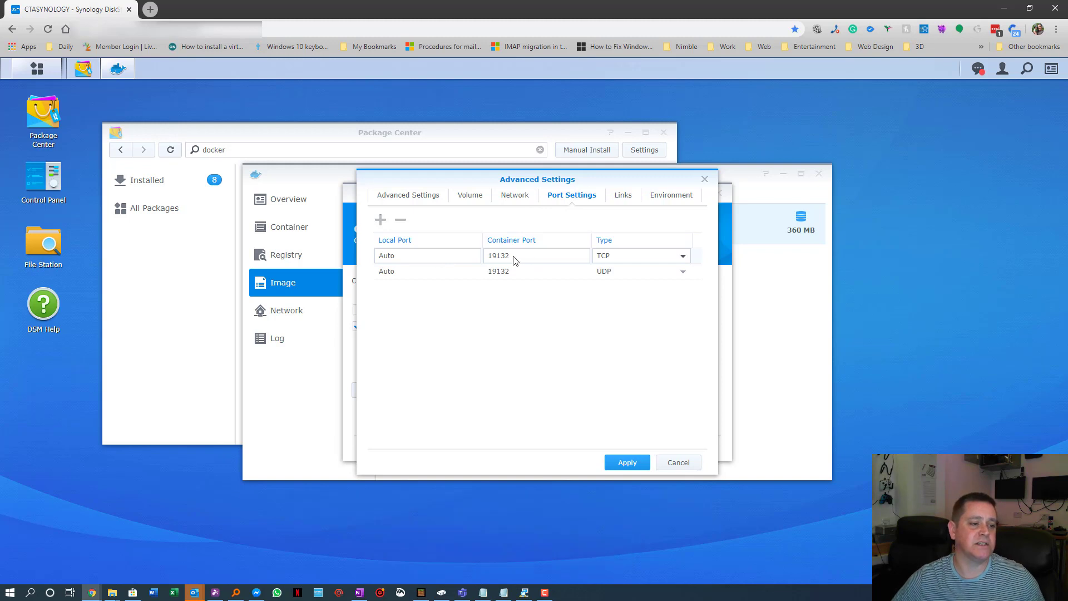
key(BackSpace)
key(BackSpace)
key(BackSpace)
key(BackSpace)
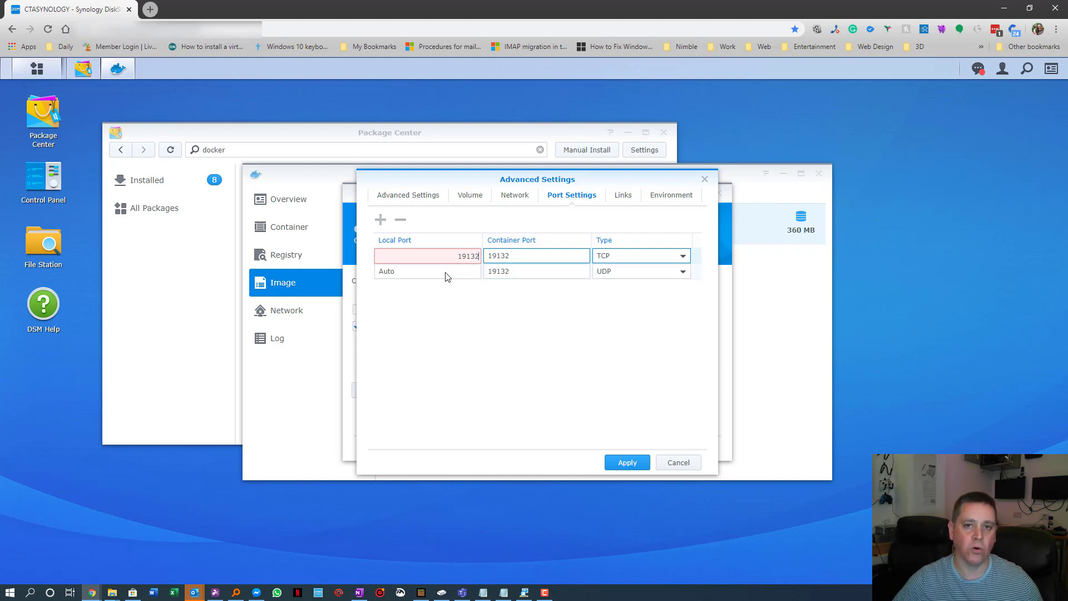
click(445, 276)
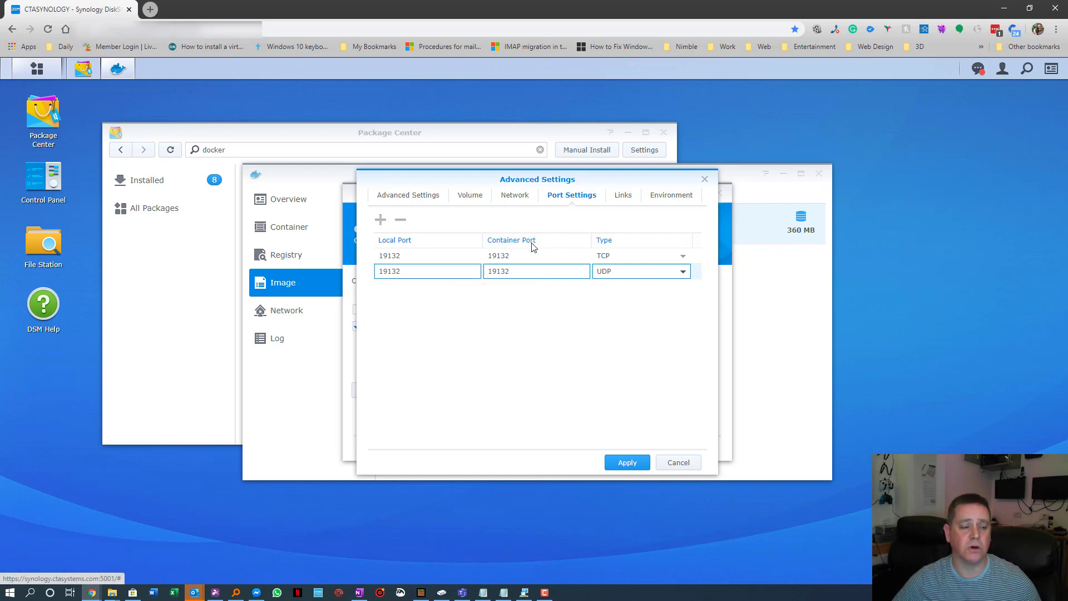
click(387, 259)
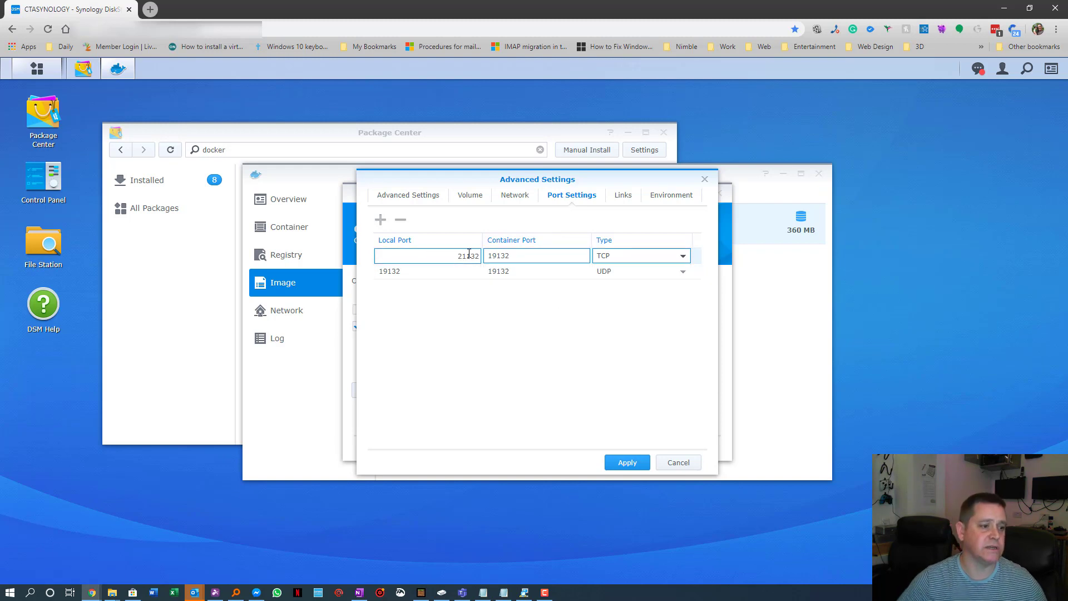
click(386, 273)
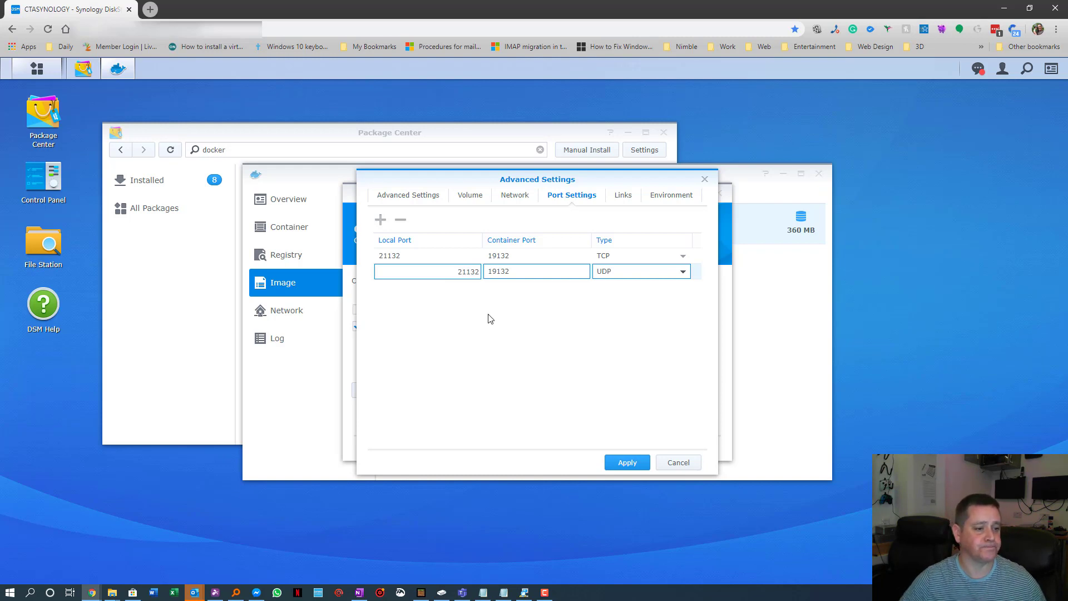
click(520, 314)
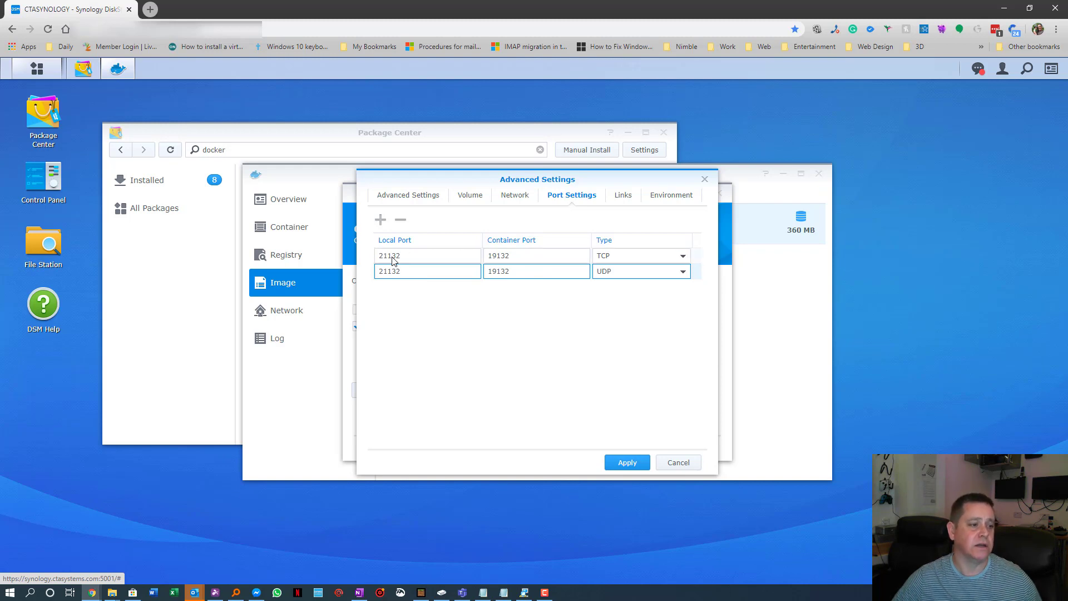
click(626, 196)
Review the environment, auto-restart and volume settings, then apply the advanced settings
click(671, 199)
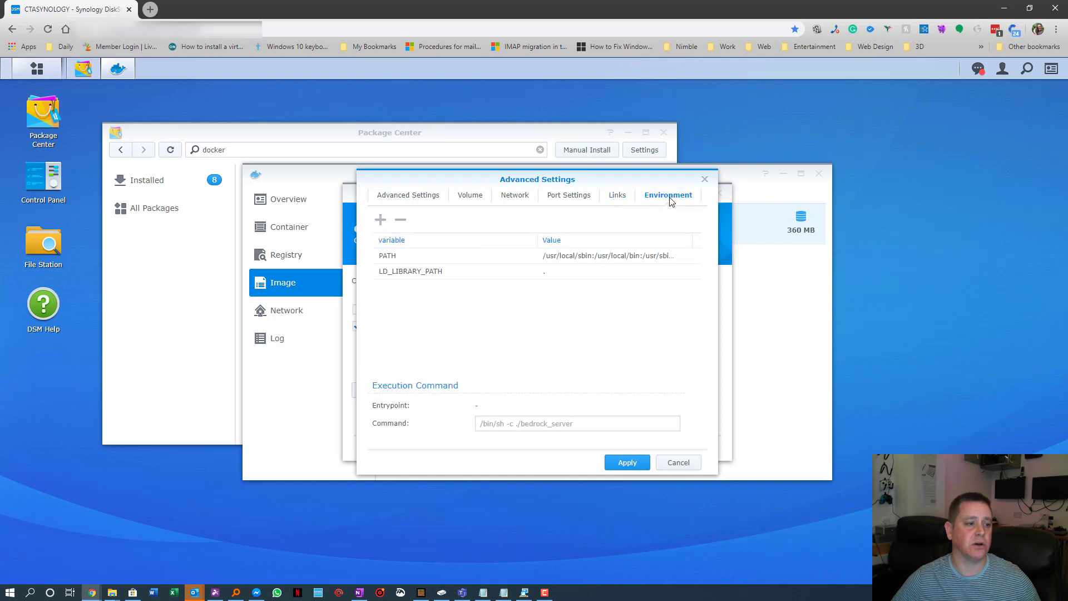
click(425, 198)
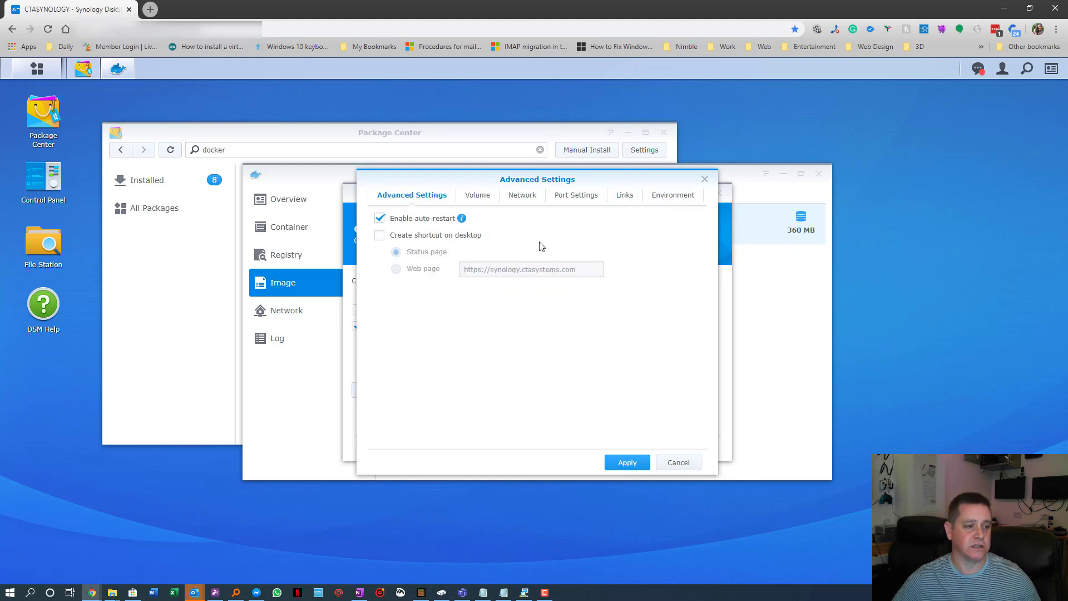
click(477, 197)
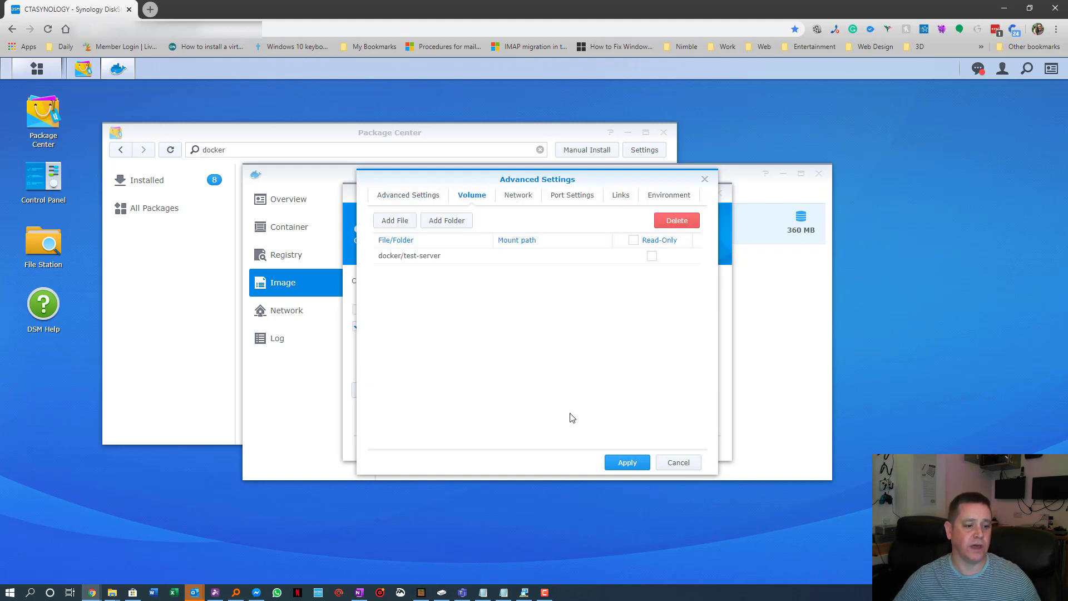
click(623, 465)
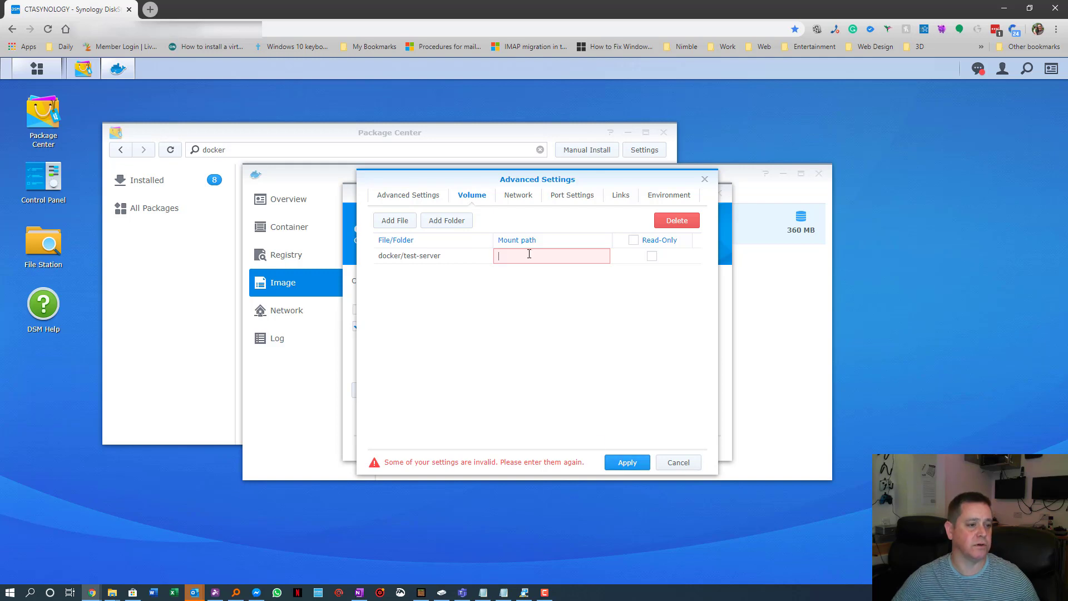
Set the docker/test-server mount path to /bedrock-server/worlds and apply
mouse_move(529, 253)
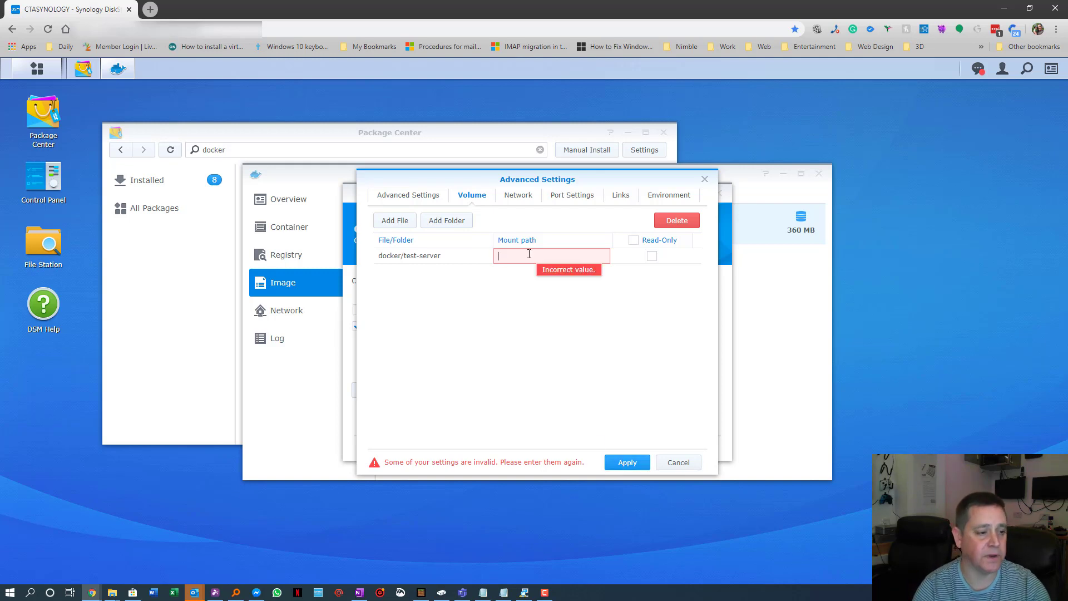
click(529, 253)
text(bedroc)
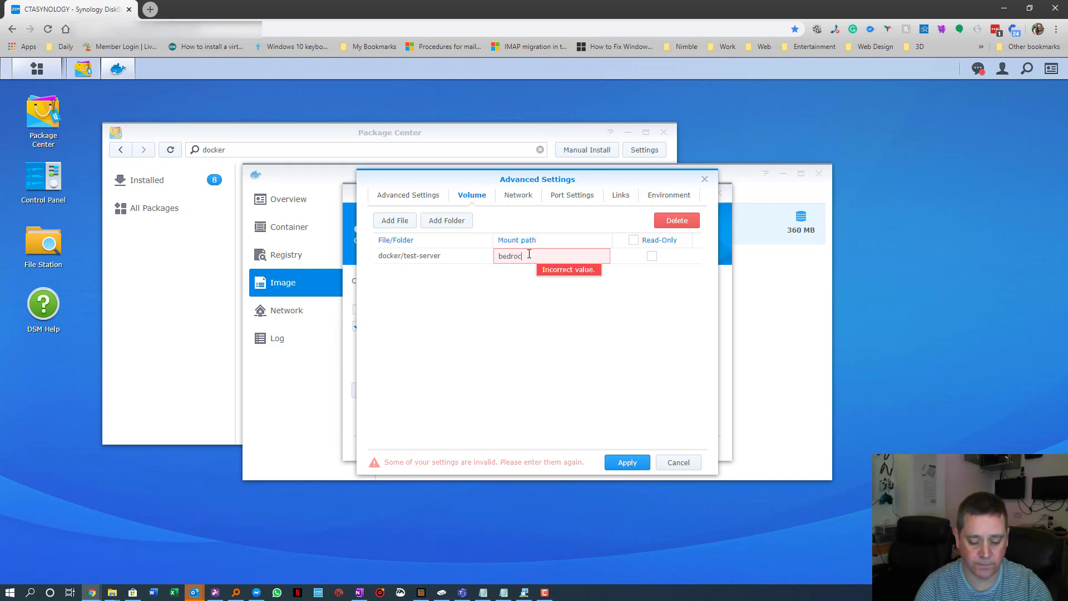
text(k-server/worlds)
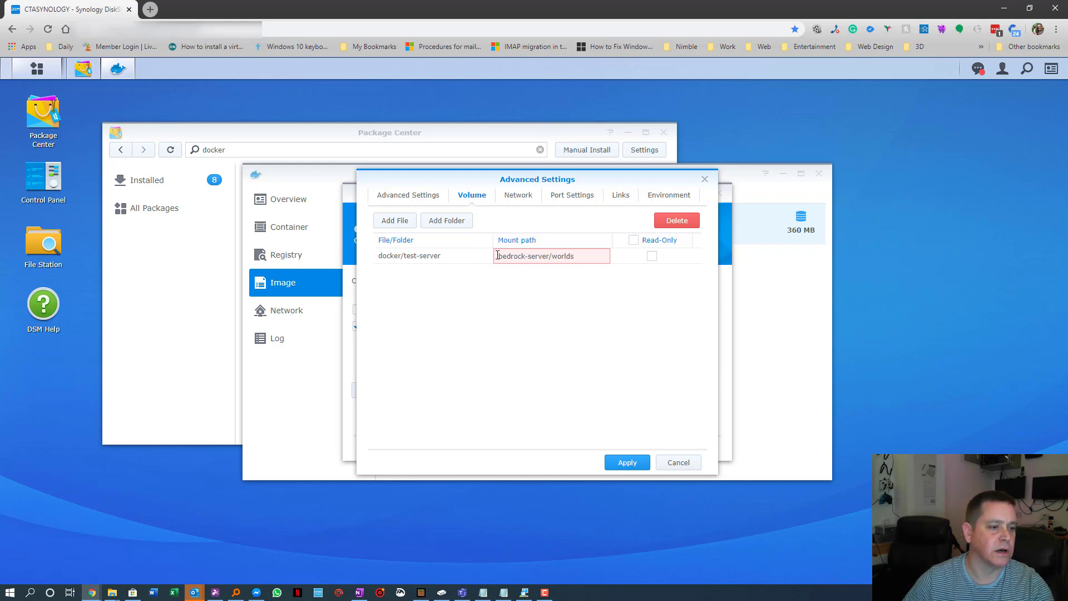
text(/)
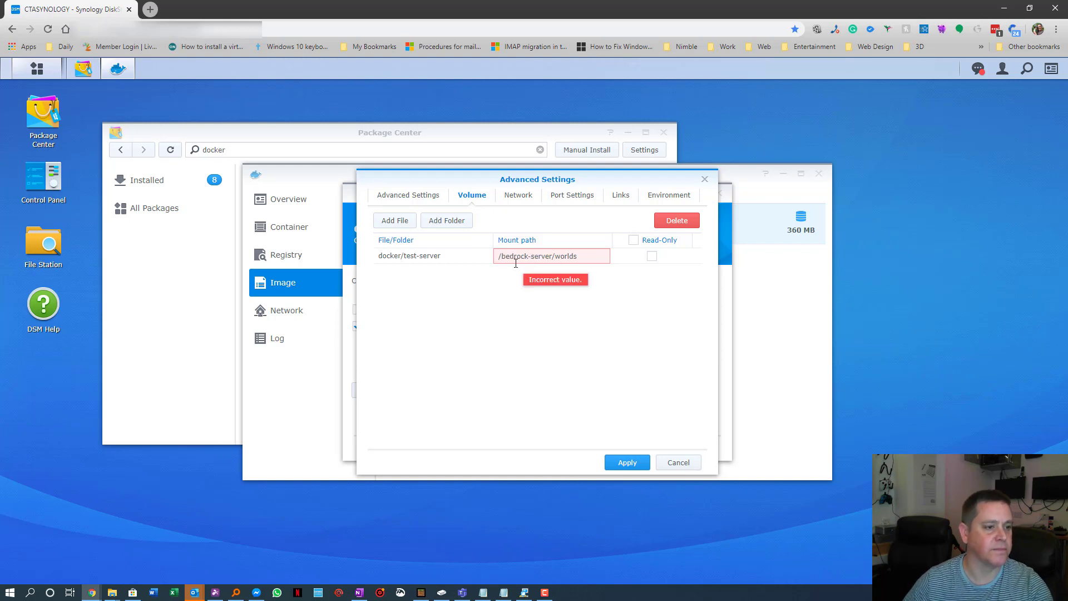
click(633, 462)
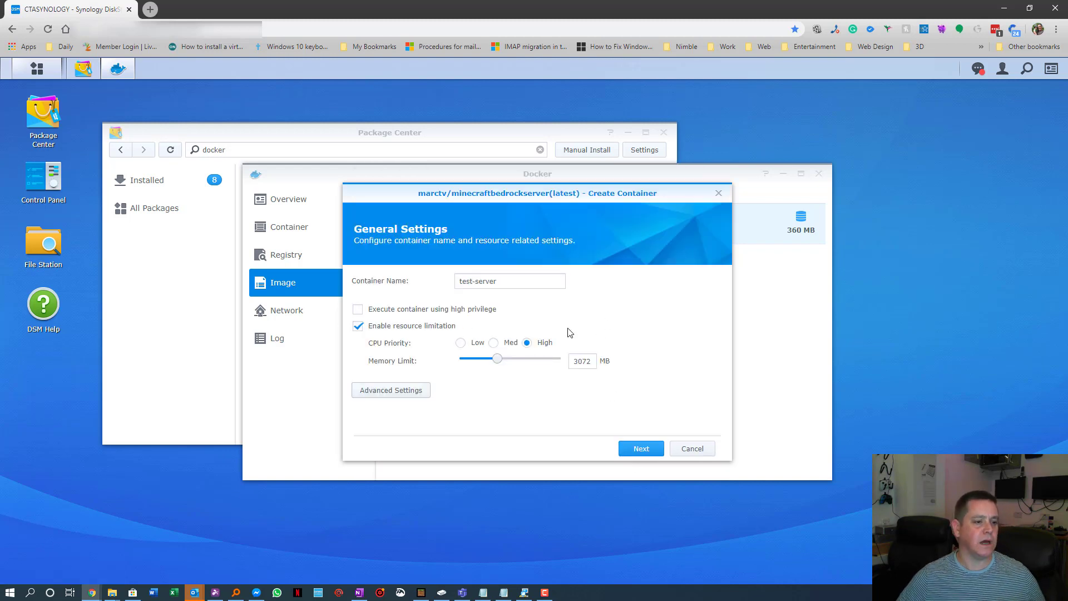
Confirm the summary and create test-server so it runs after the wizard
click(641, 451)
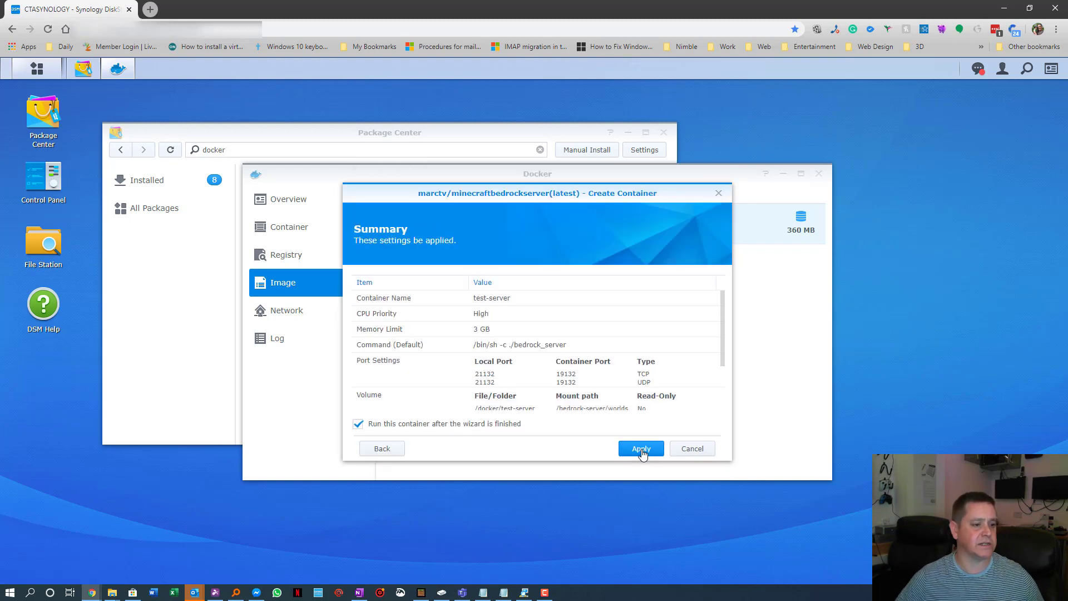
click(642, 449)
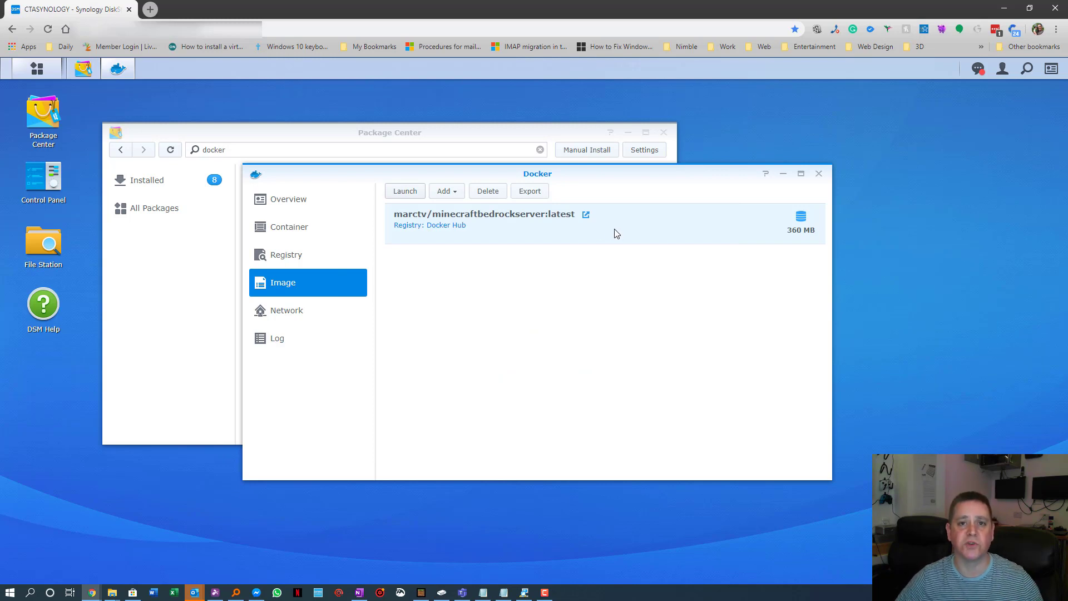
click(303, 231)
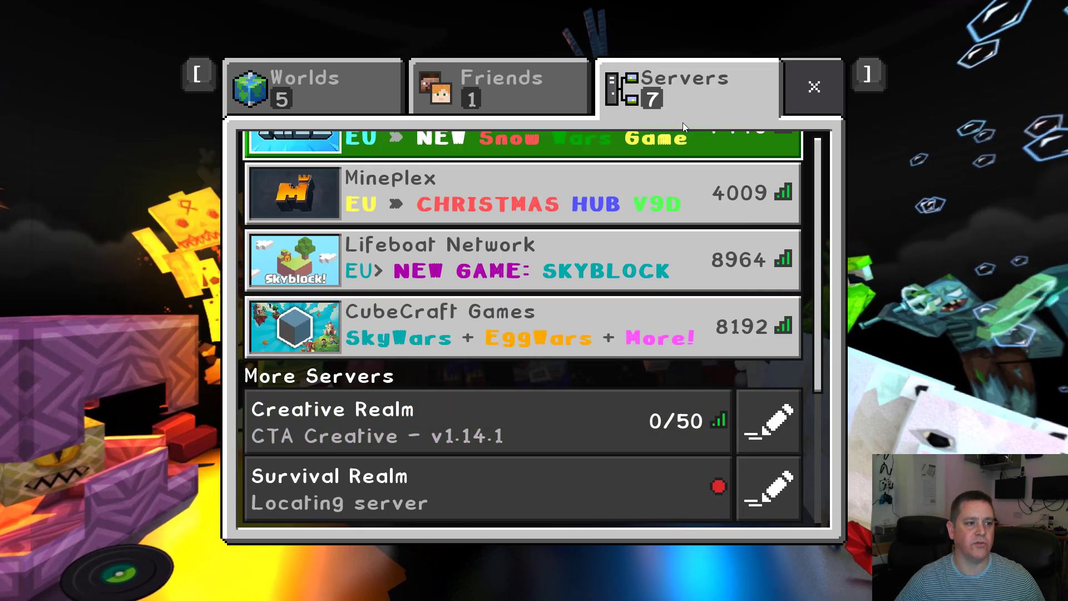
Add an external server named 'test server' with address 192.168.0.100
scroll(604, 158, up, 3)
click(560, 175)
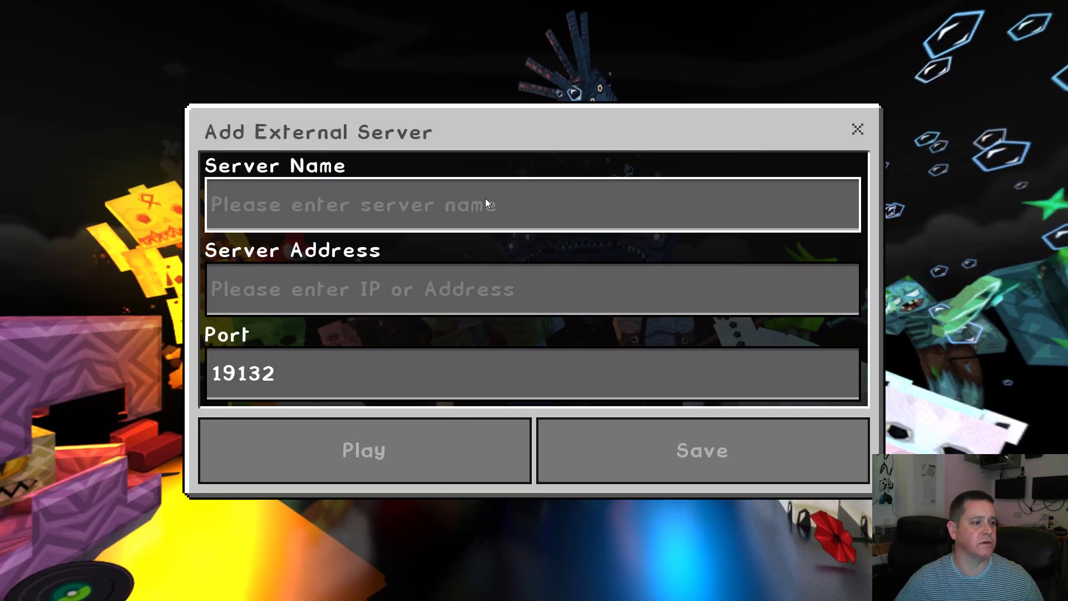
click(486, 199)
text(test)
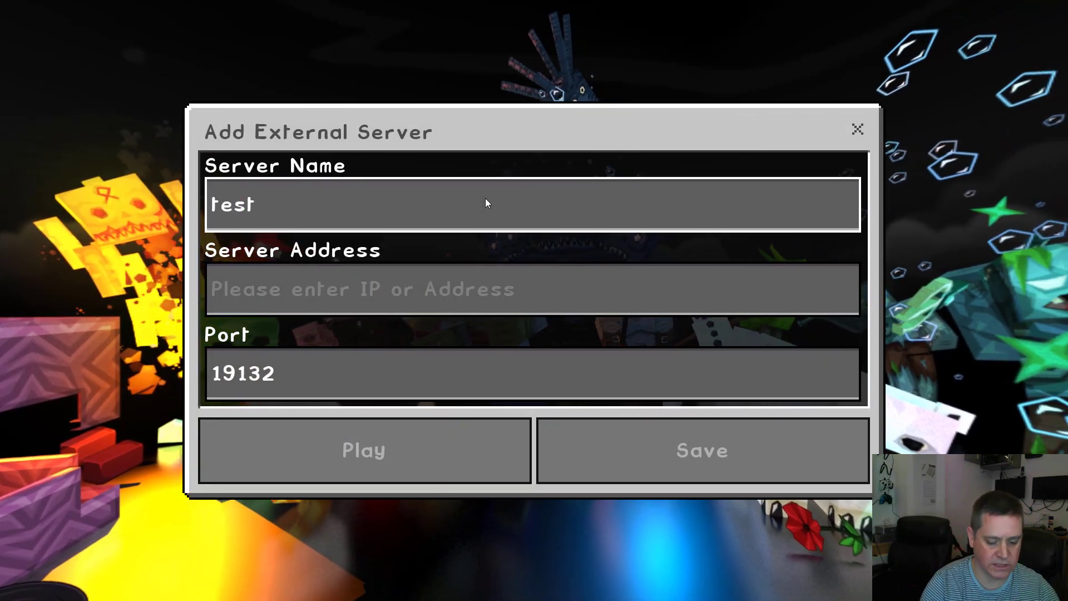
text( server)
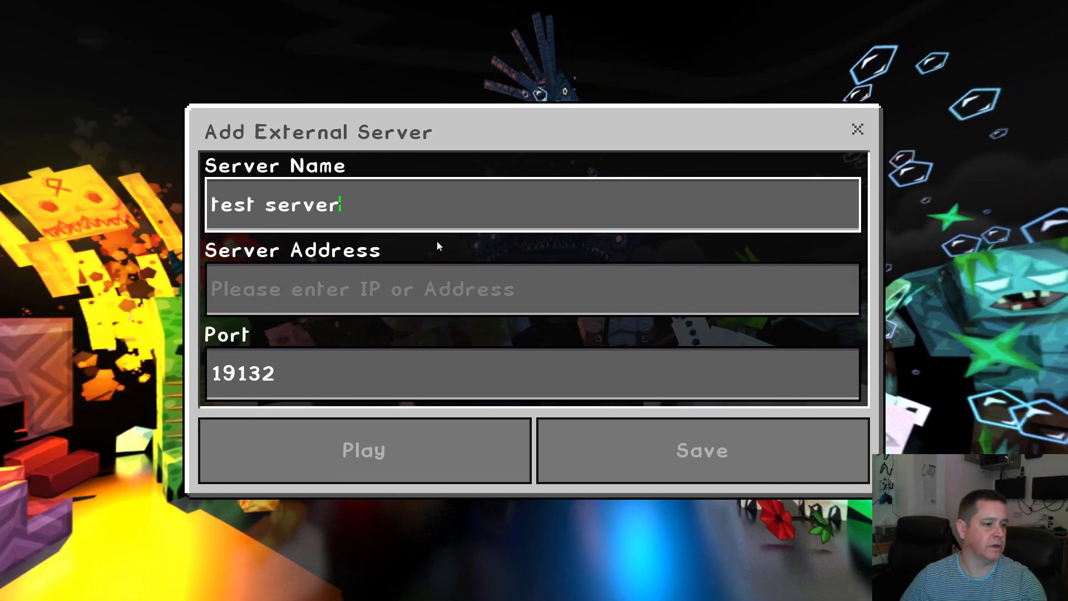
click(428, 294)
text(192)
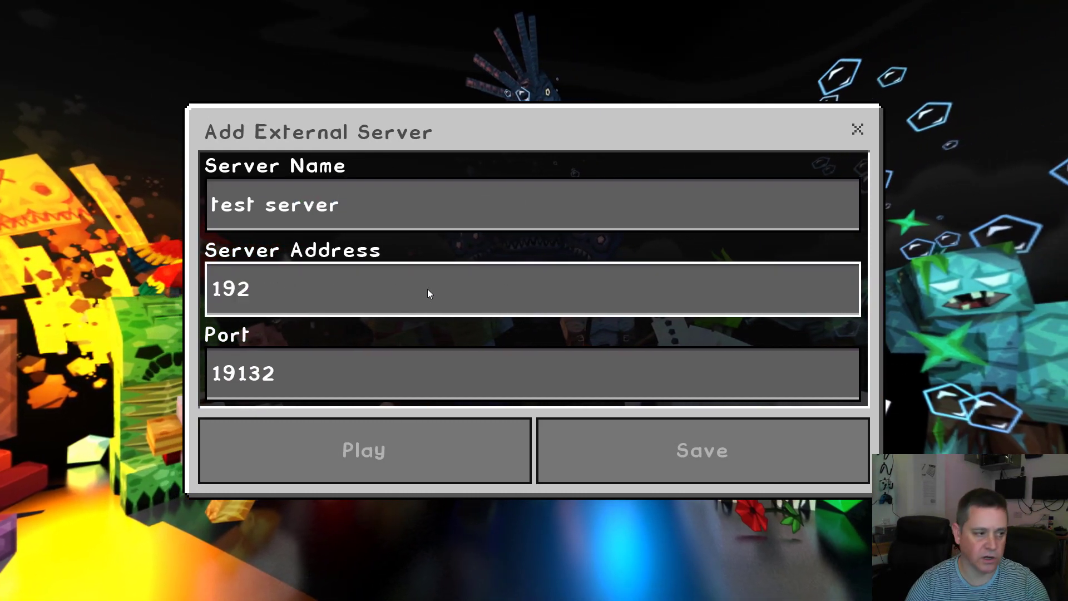
text(.168.0.100)
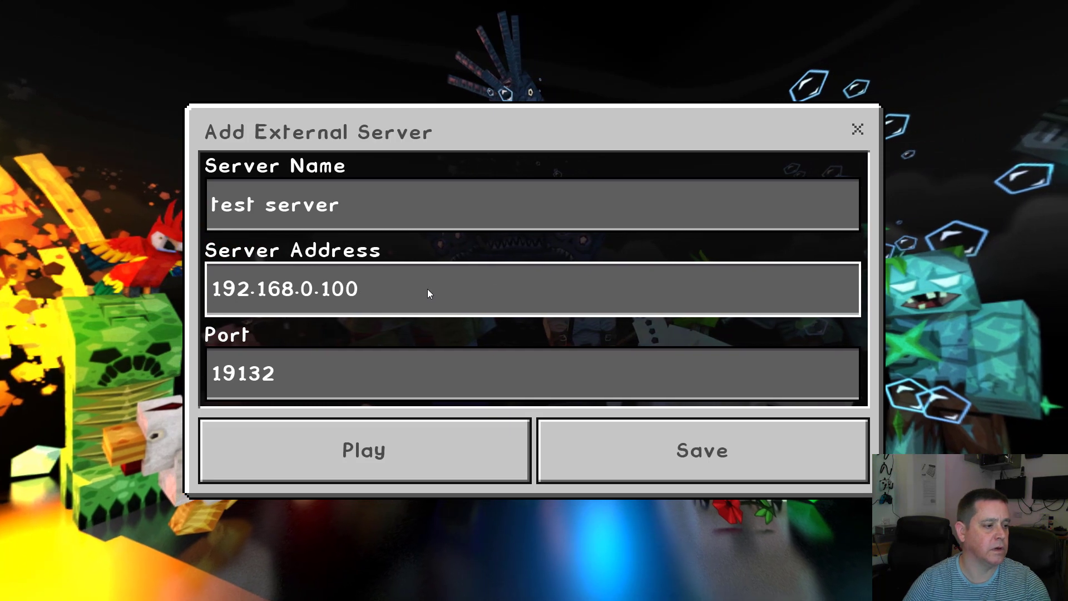
key(Tab)
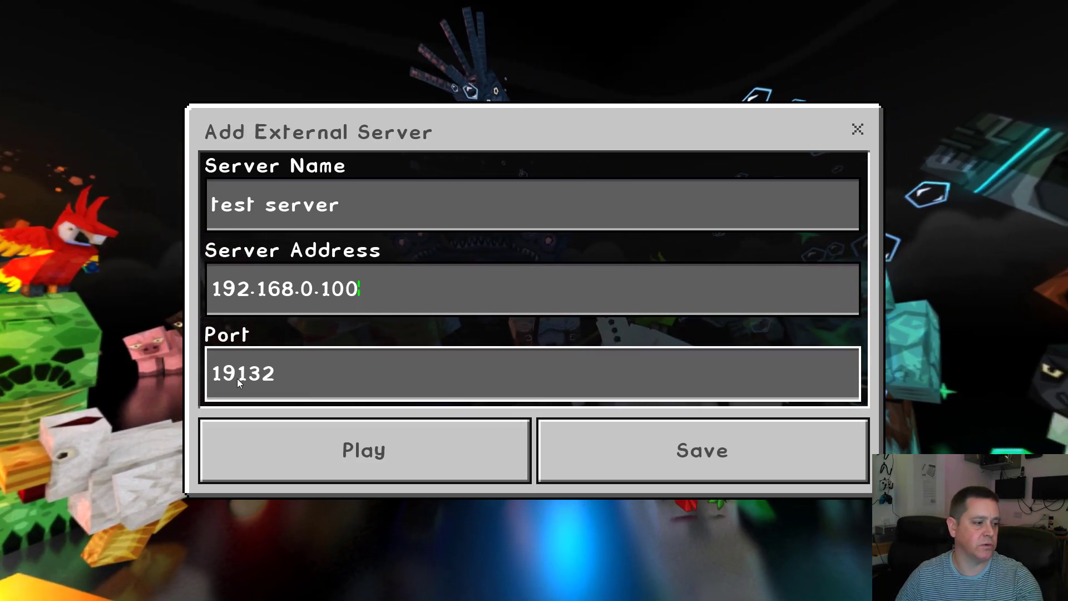
Change the server port from 19132 to 21132 and connect to it
click(240, 375)
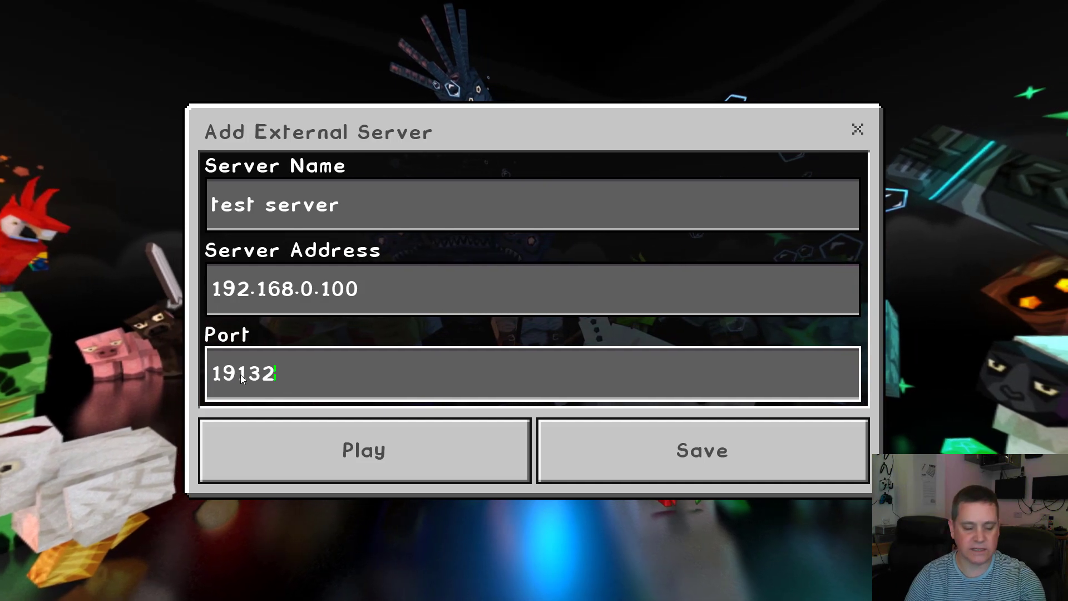
key(BackSpace)
key(BackSpace)
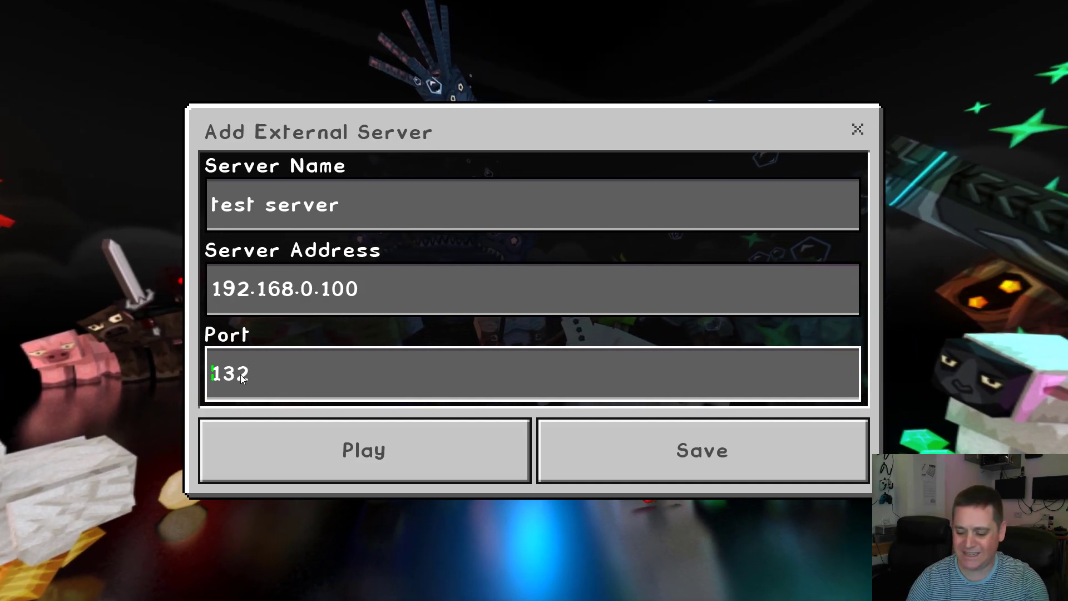
text(21)
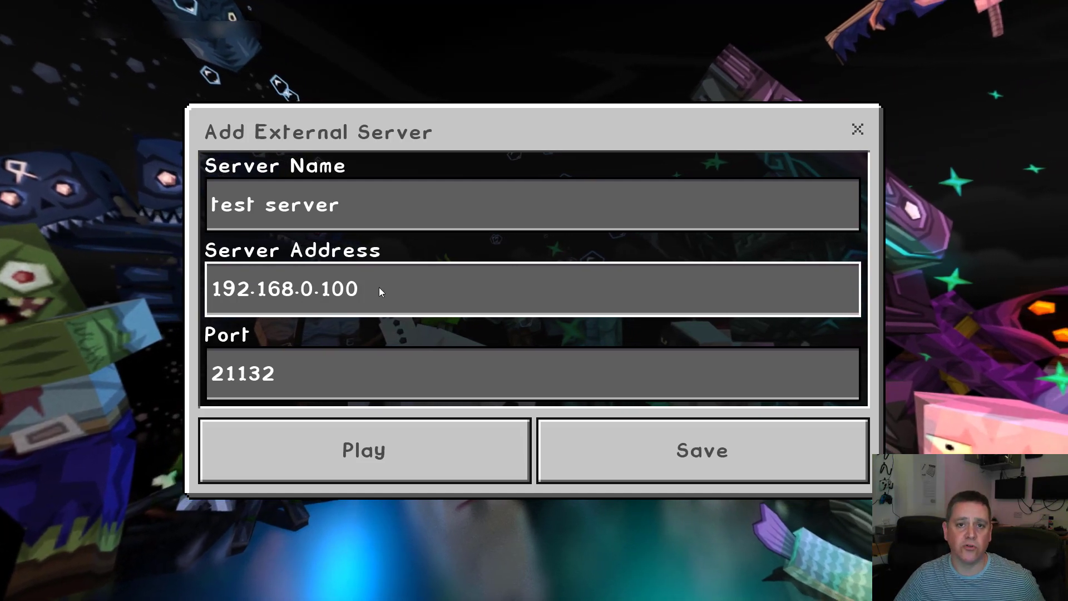
click(263, 357)
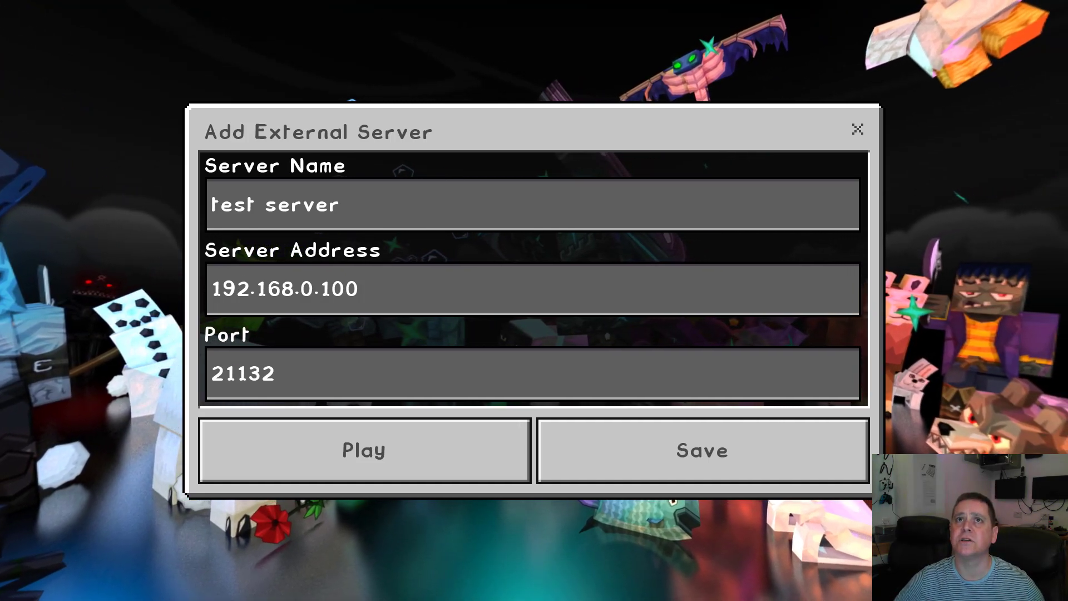
click(236, 373)
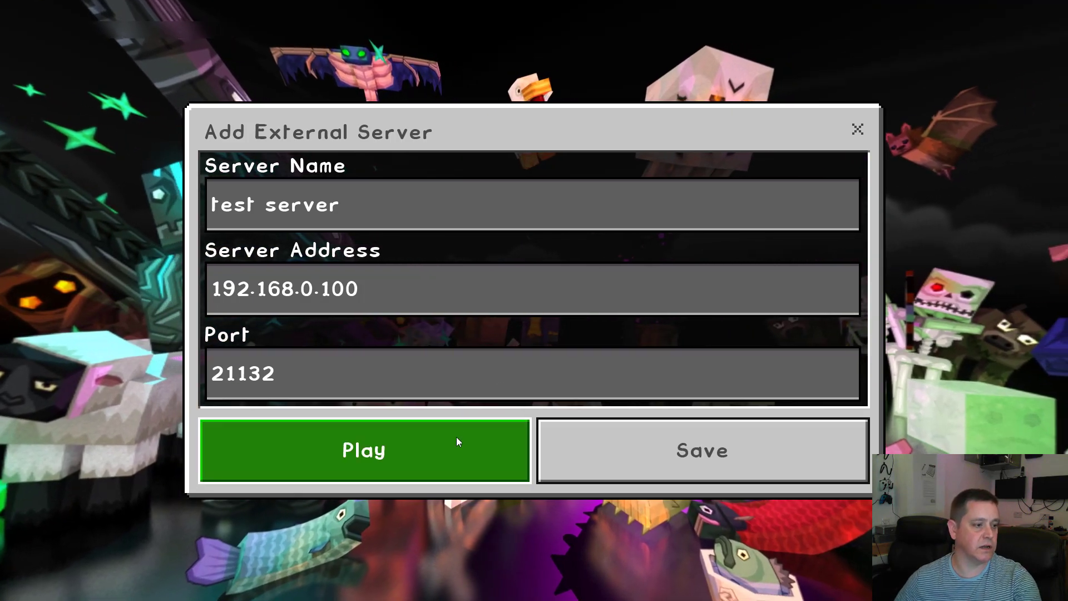
click(456, 436)
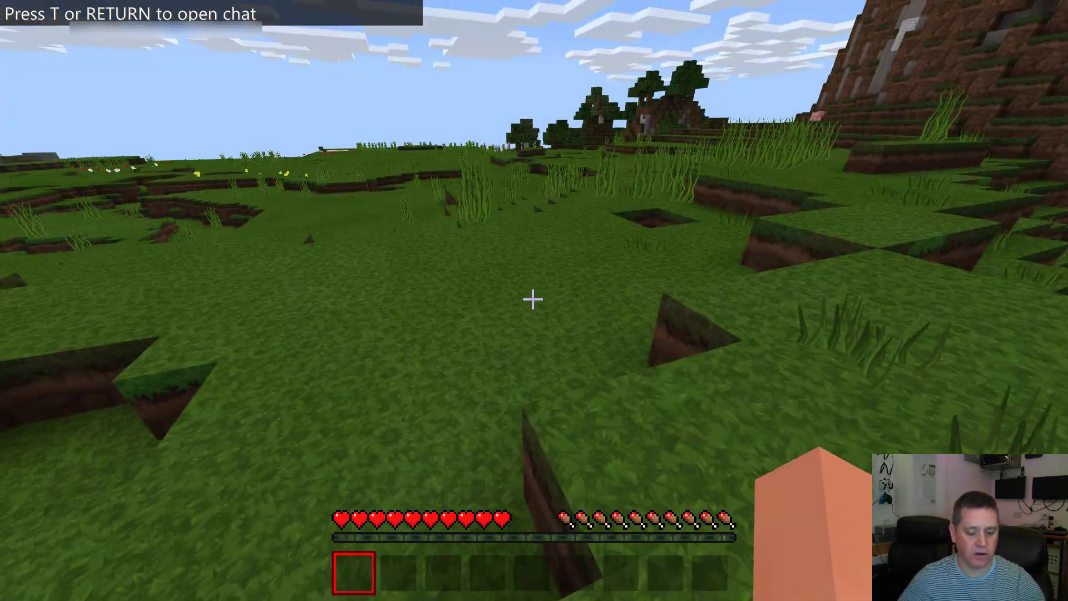
Walk into the world, open the player's permission settings, then save and quit
key(w)
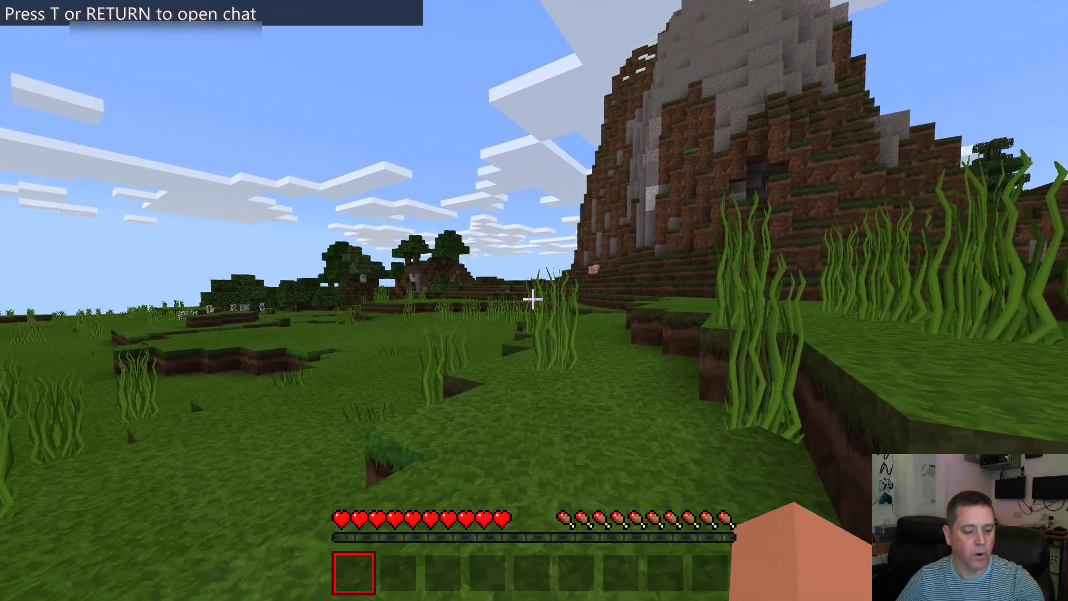
key(Escape)
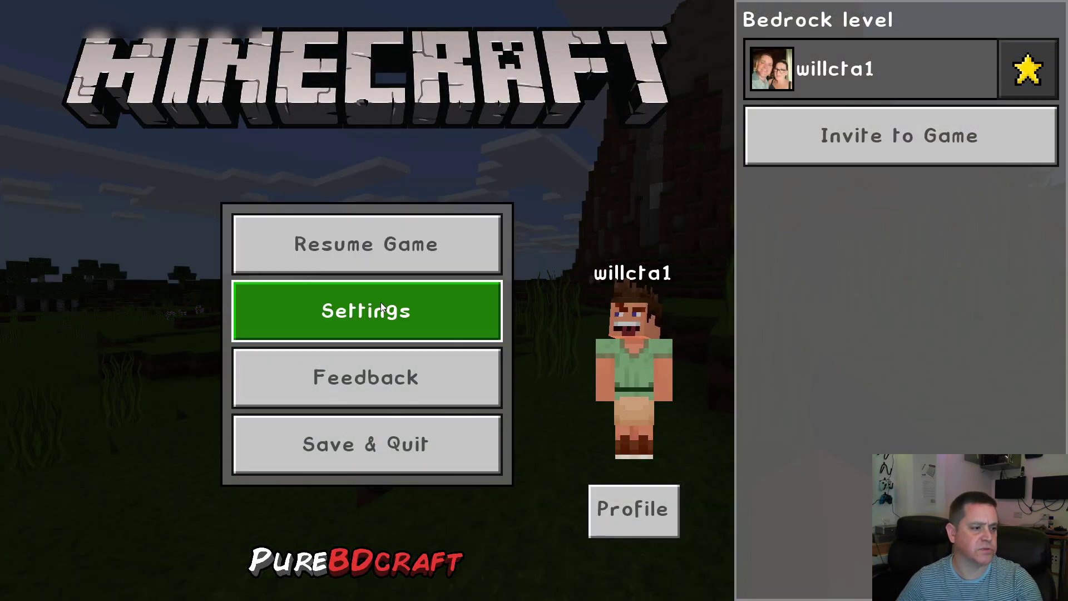
key(Escape)
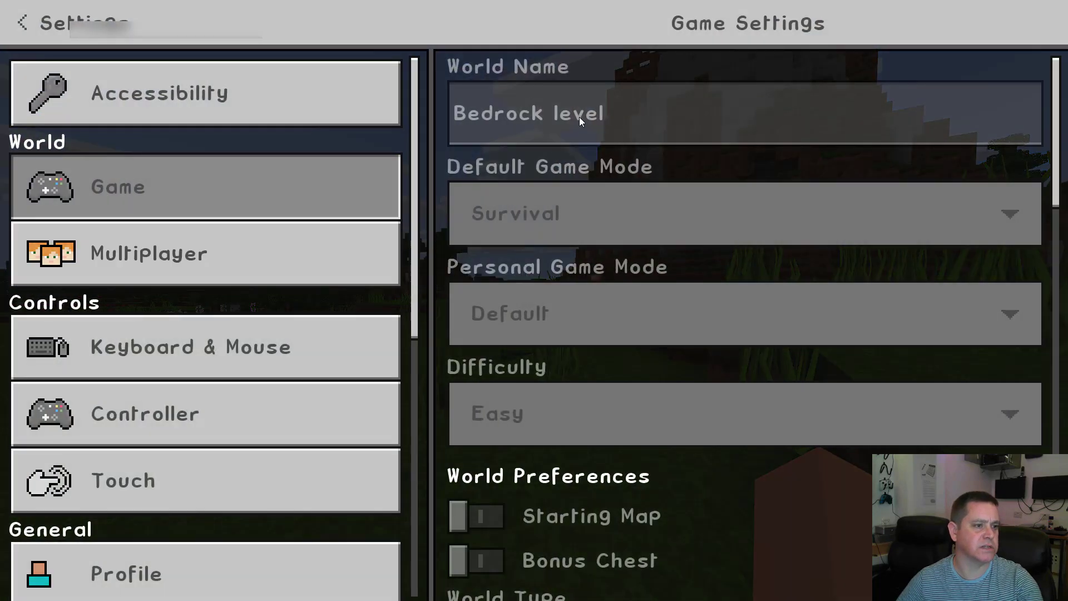
scroll(655, 315, down, 3)
scroll(622, 379, up, 3)
key(Escape)
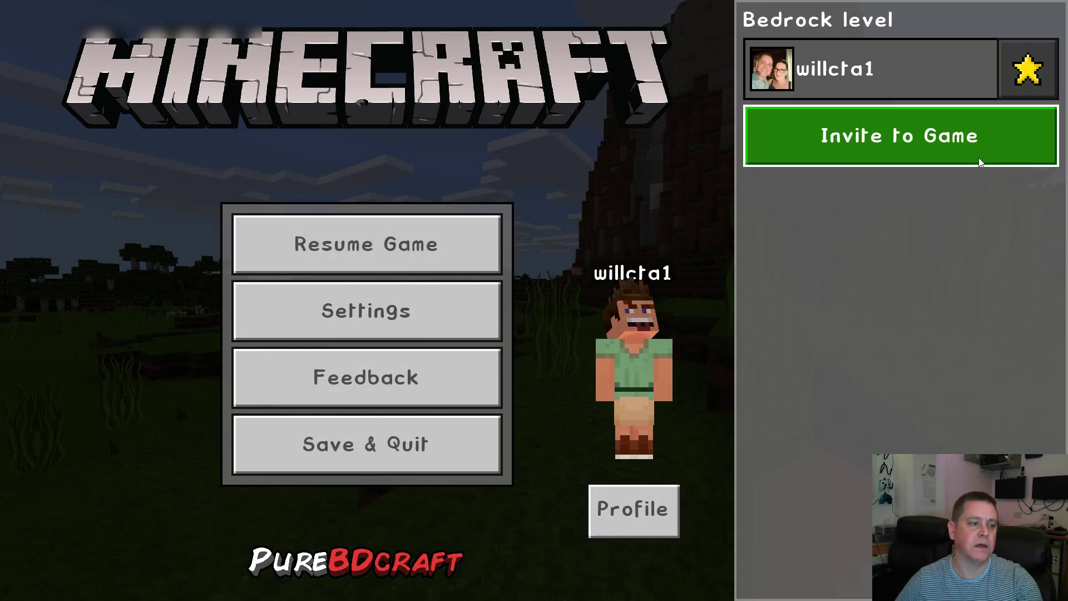
click(1042, 79)
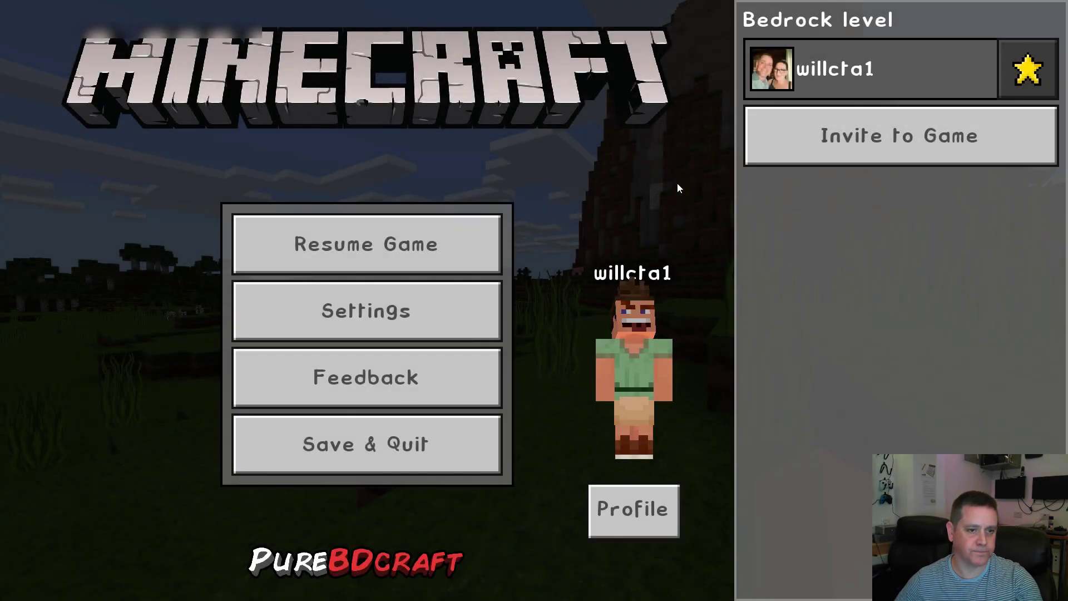
click(432, 439)
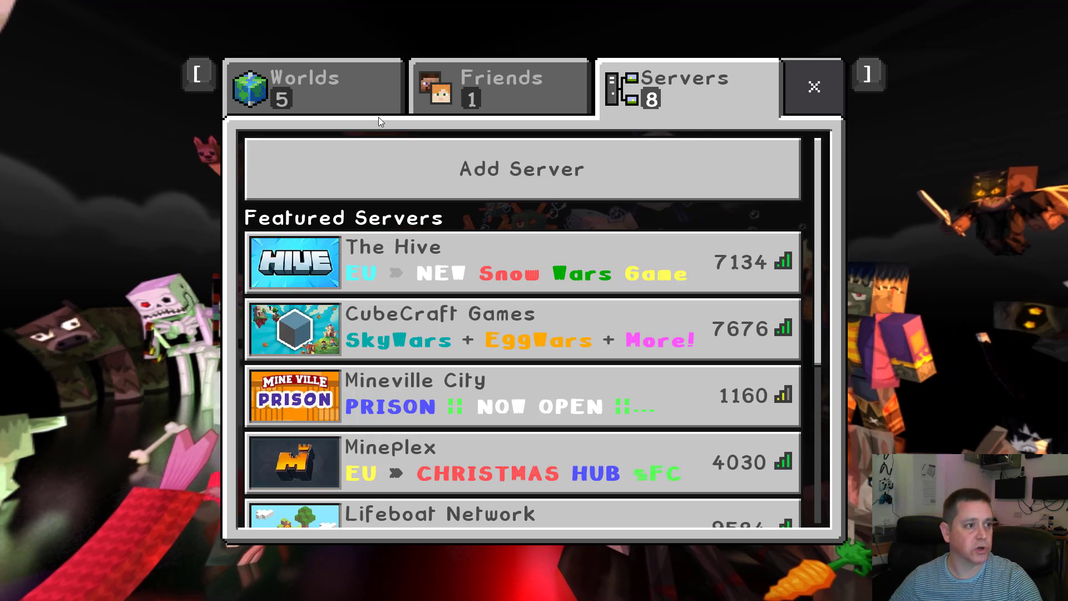
Switch from Minecraft to the Chrome window showing Synology DSM's Docker page
key(alt+Tab)
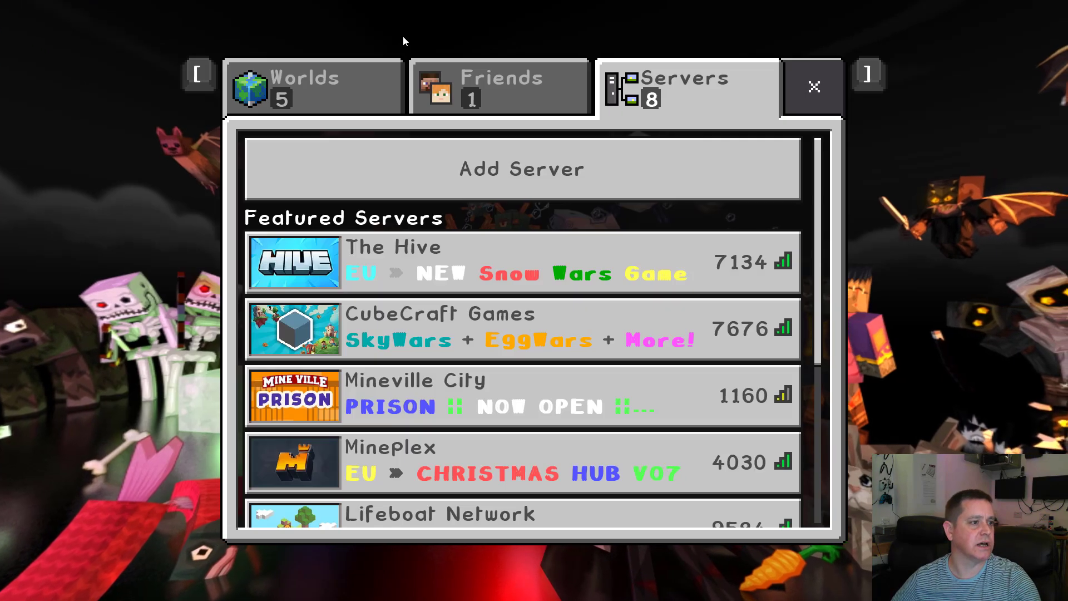
key(alt+Tab)
click(606, 159)
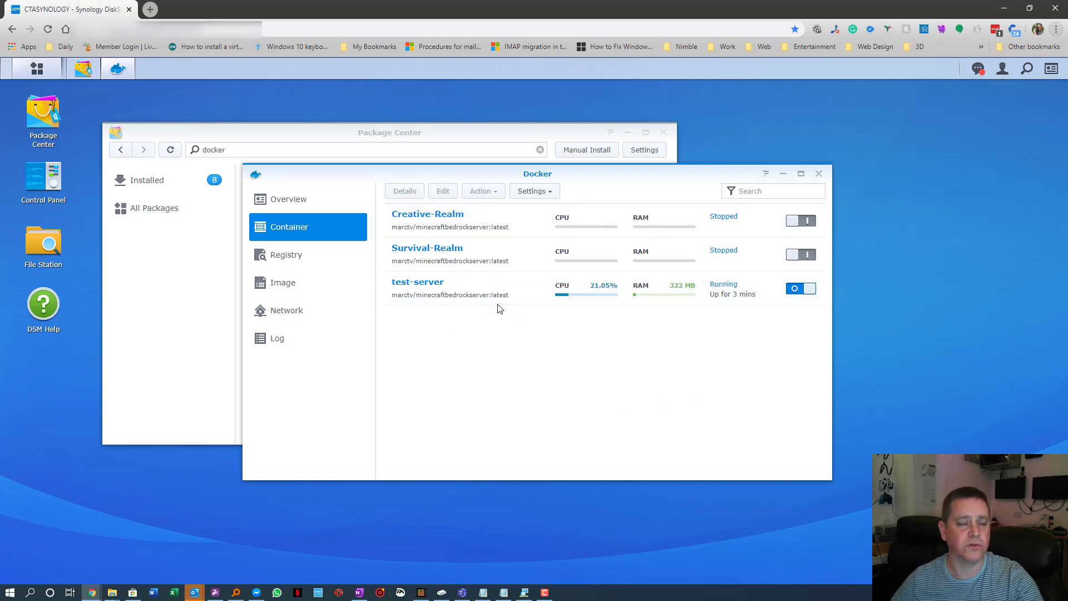
Stop the test-server container and move the Docker window down-right to reveal Package Center
click(800, 289)
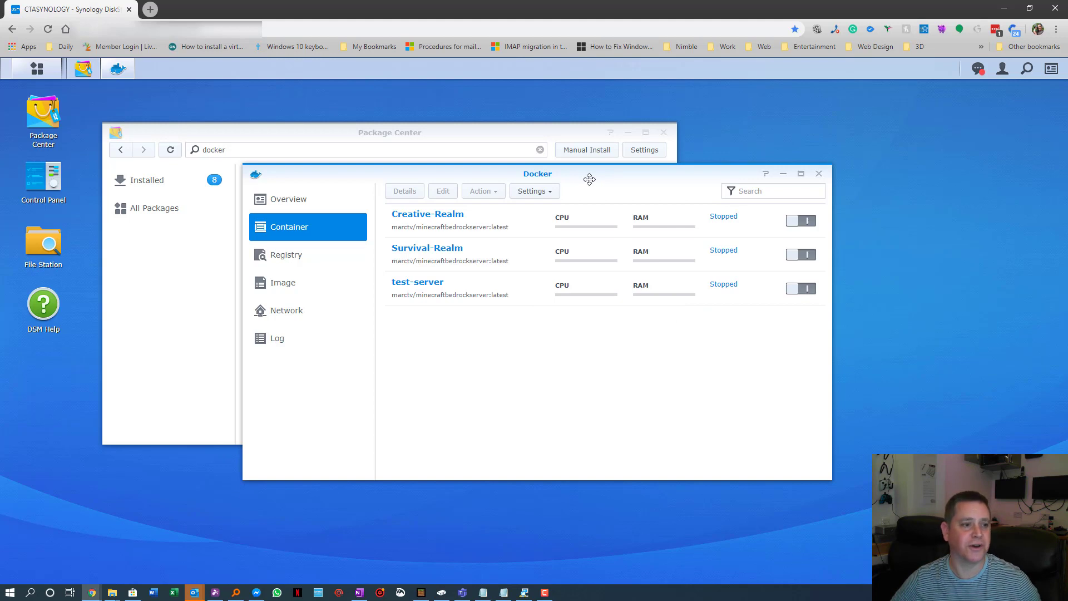
drag(590, 180, 782, 225)
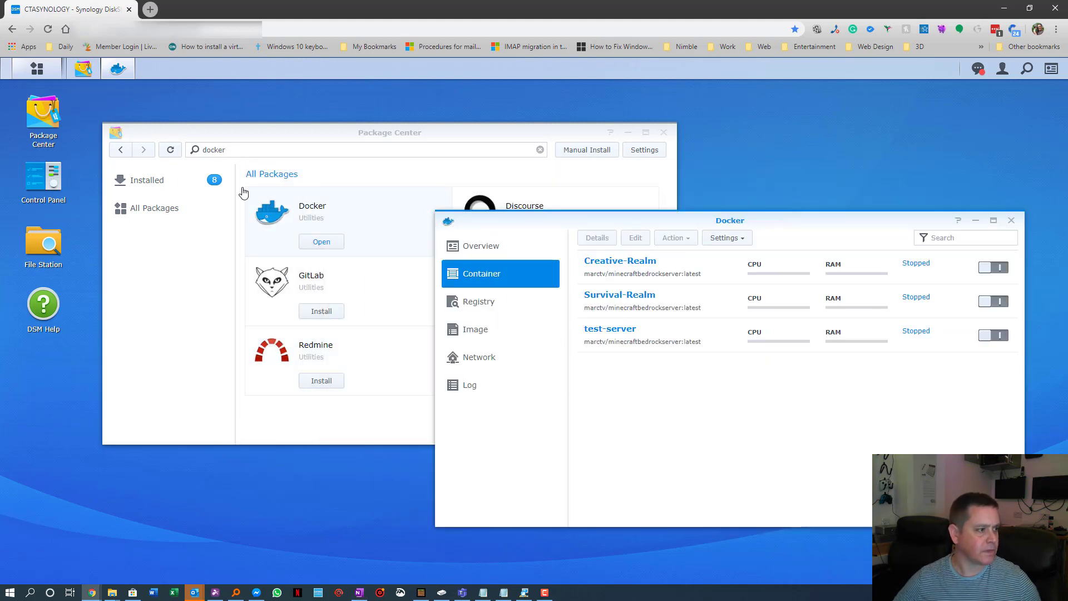
In File Station, copy server.properties and whitelist.json from docker/cta-realm
click(37, 261)
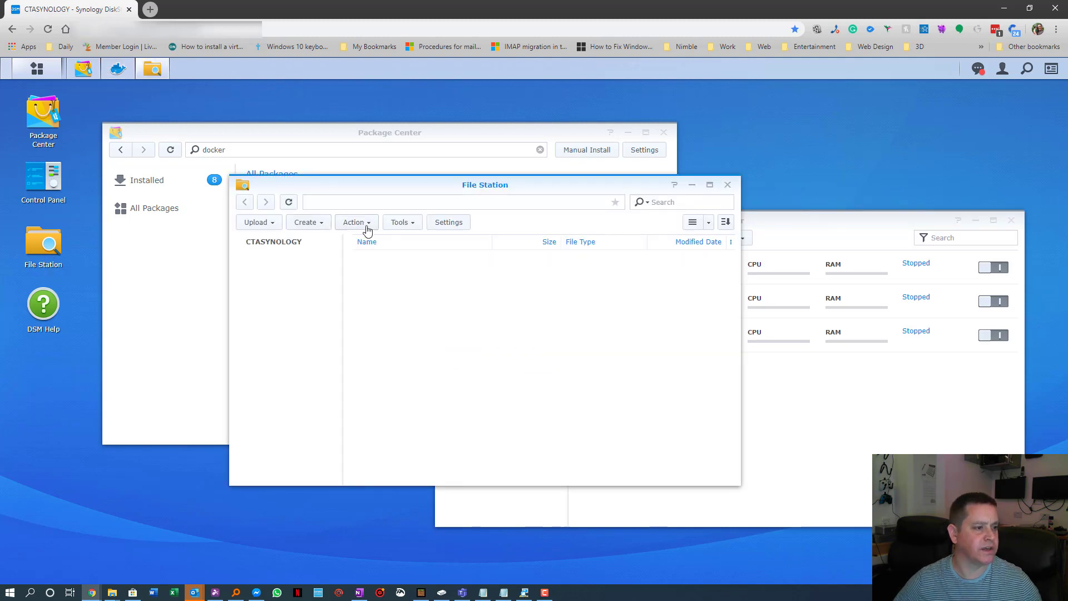
click(269, 289)
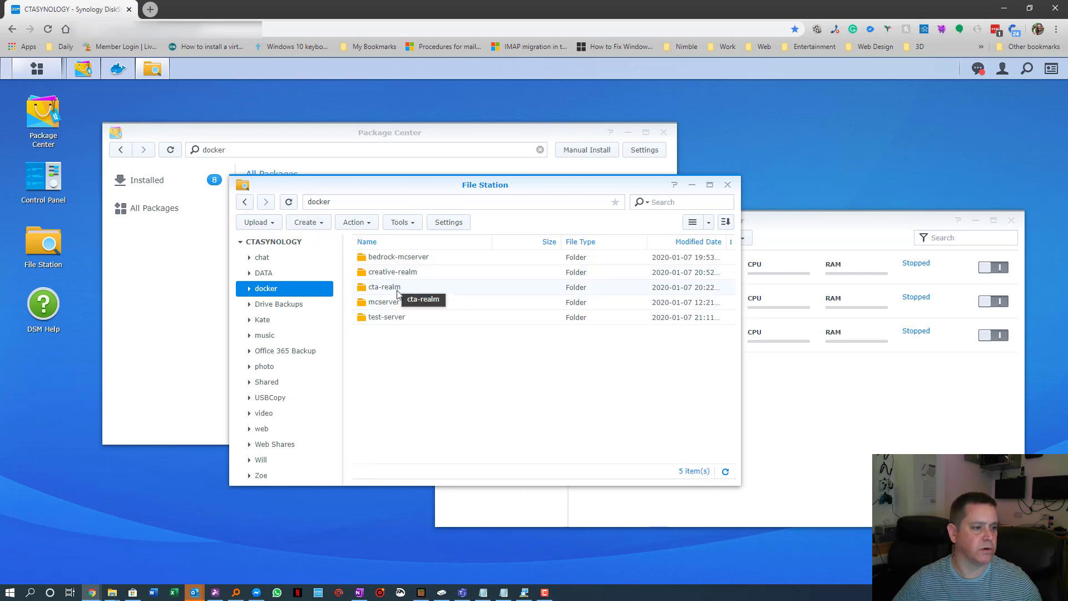
double_click(395, 290)
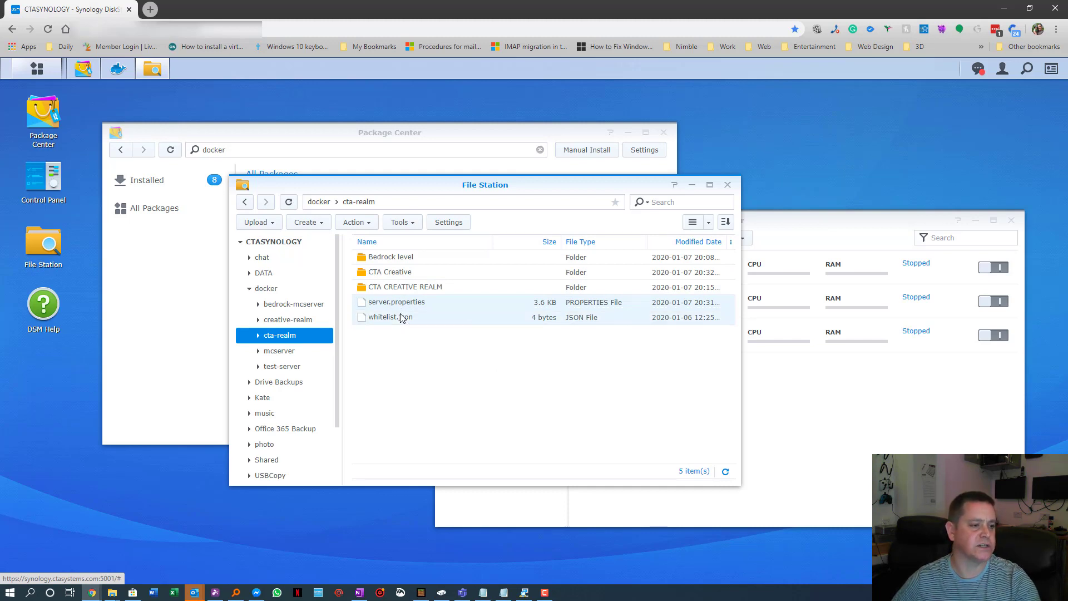
right_click(402, 318)
click(440, 462)
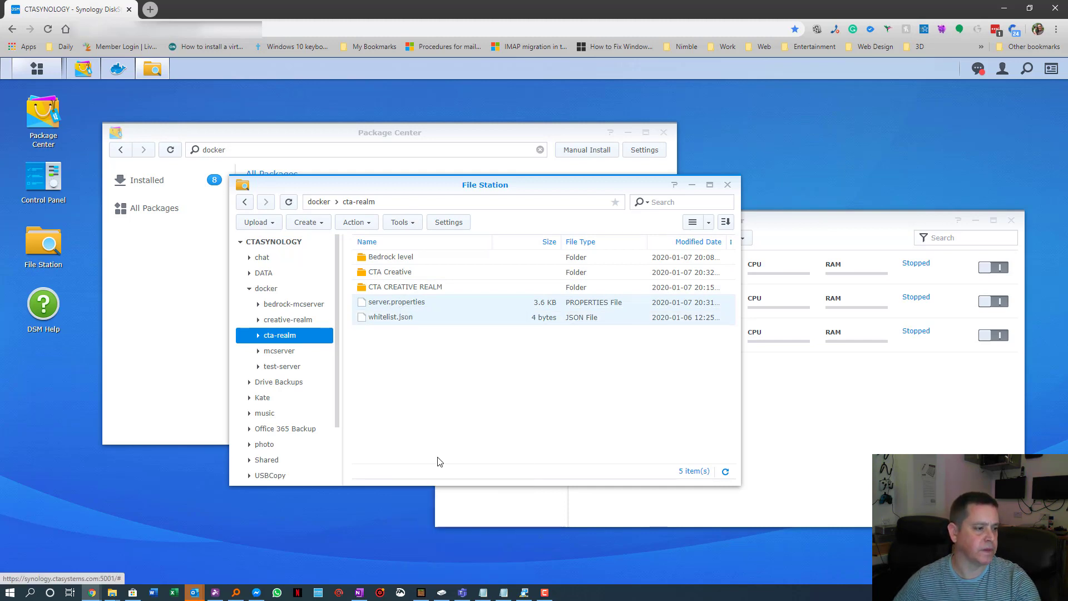
Paste both config files into docker/test-server and close File Station
click(281, 366)
right_click(398, 304)
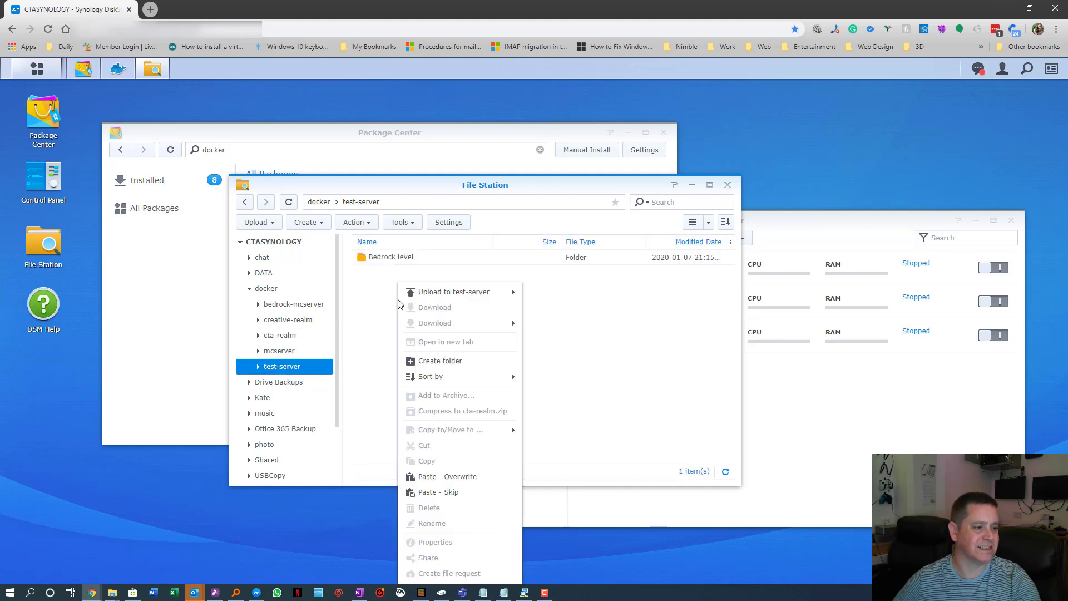
click(445, 476)
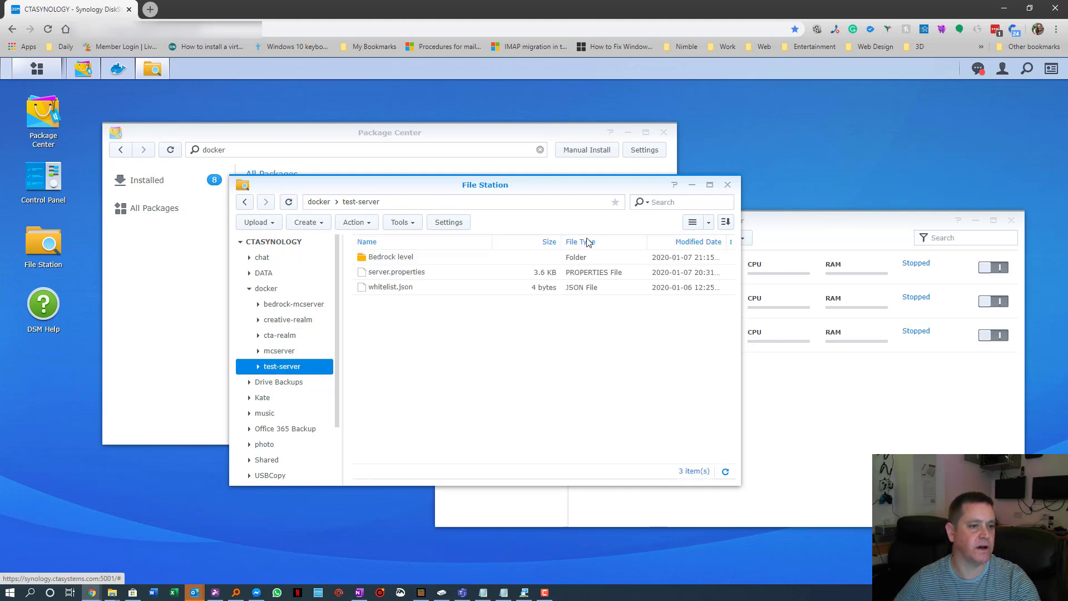
click(727, 185)
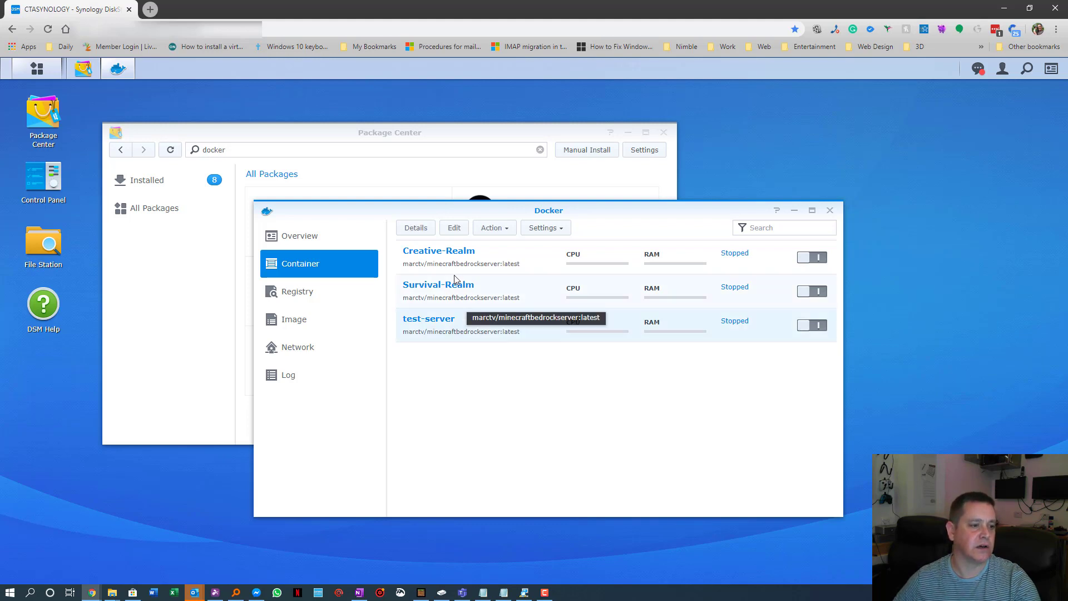
Edit test-server's volumes and add docker/test-server/server.properties as a file mapping
click(455, 228)
click(479, 237)
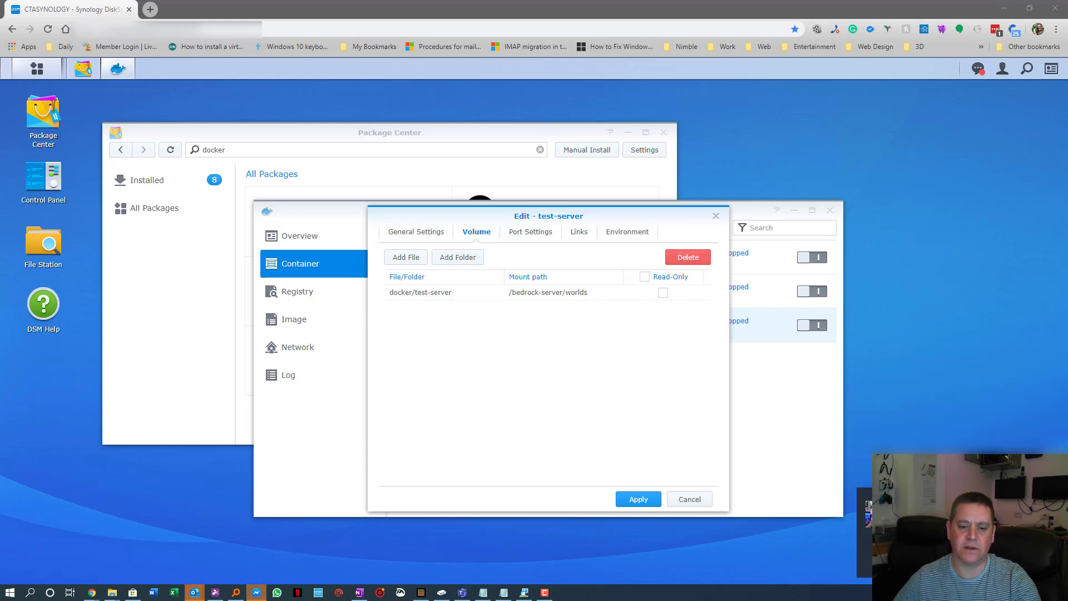
click(551, 357)
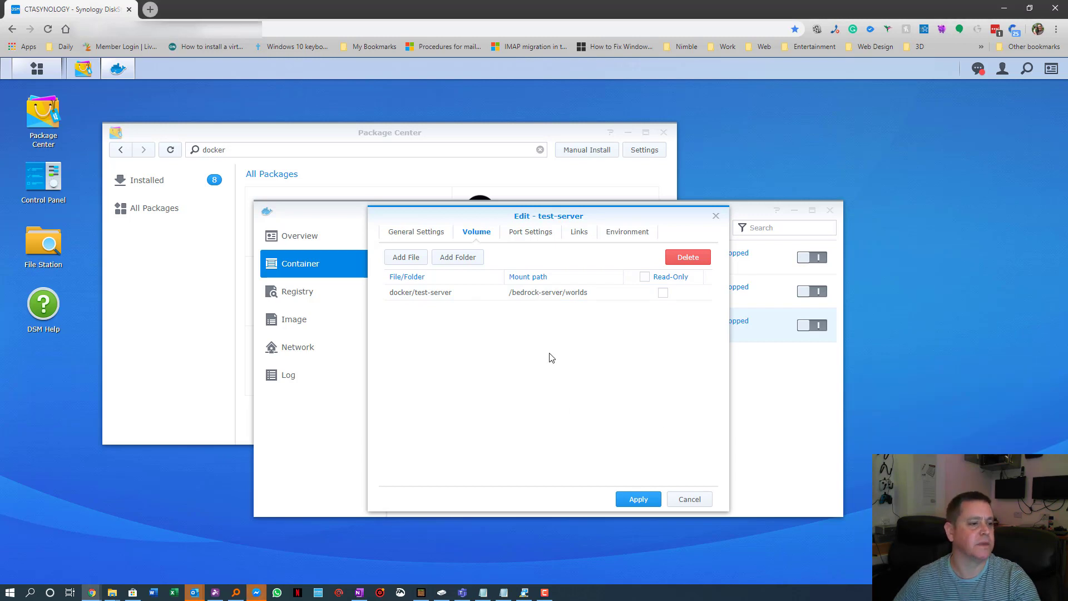
click(400, 257)
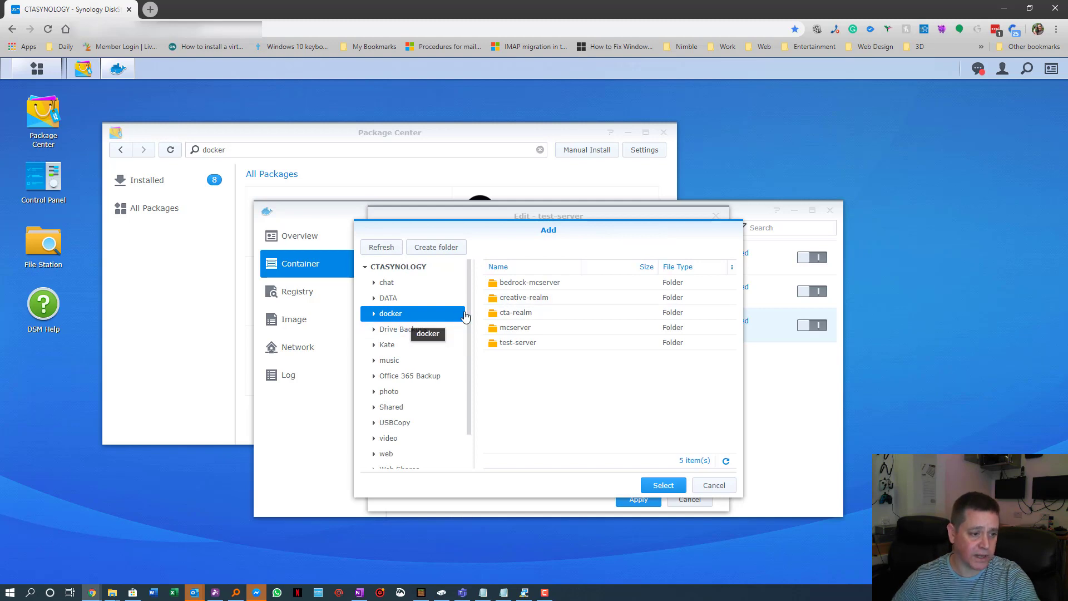
double_click(515, 343)
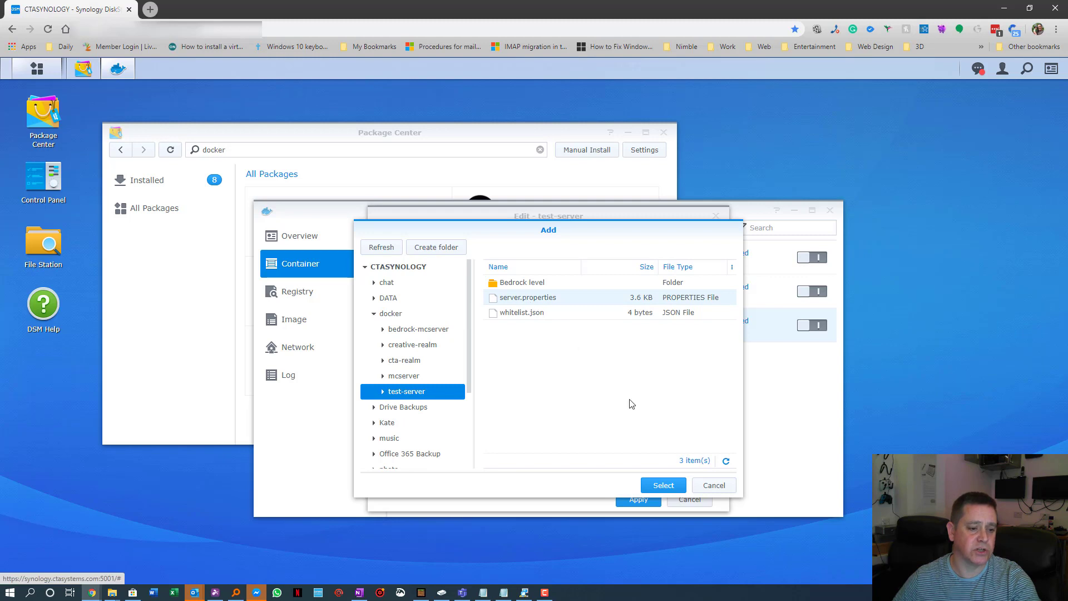
click(664, 486)
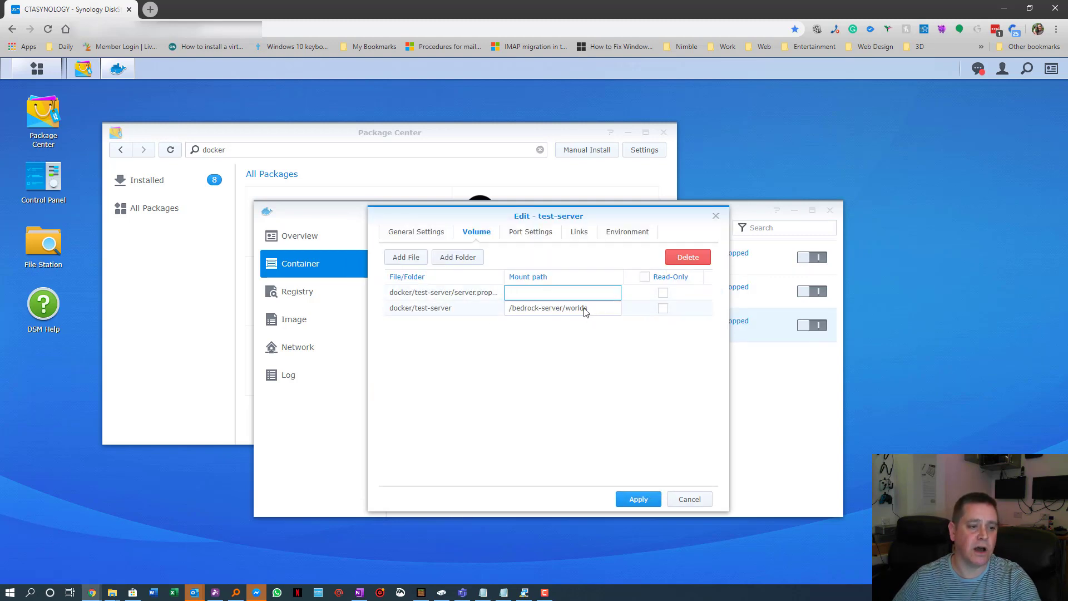
Set the server.properties mount path to /bedrock-server/server.properties
click(568, 310)
drag(567, 309, 492, 313)
key(ctrl+c)
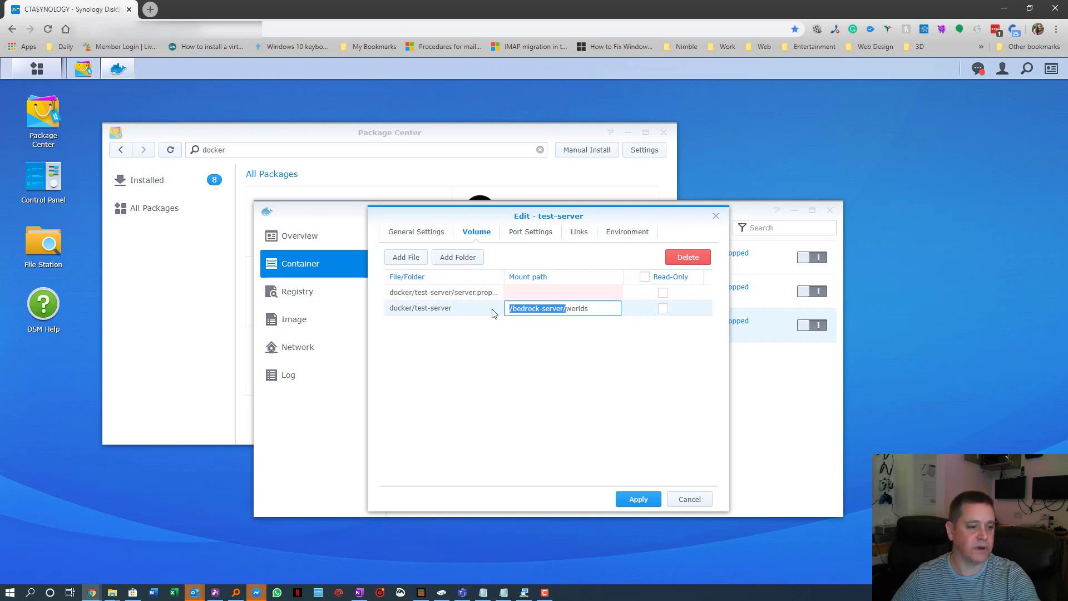
click(554, 294)
key(ctrl+v)
text(serve)
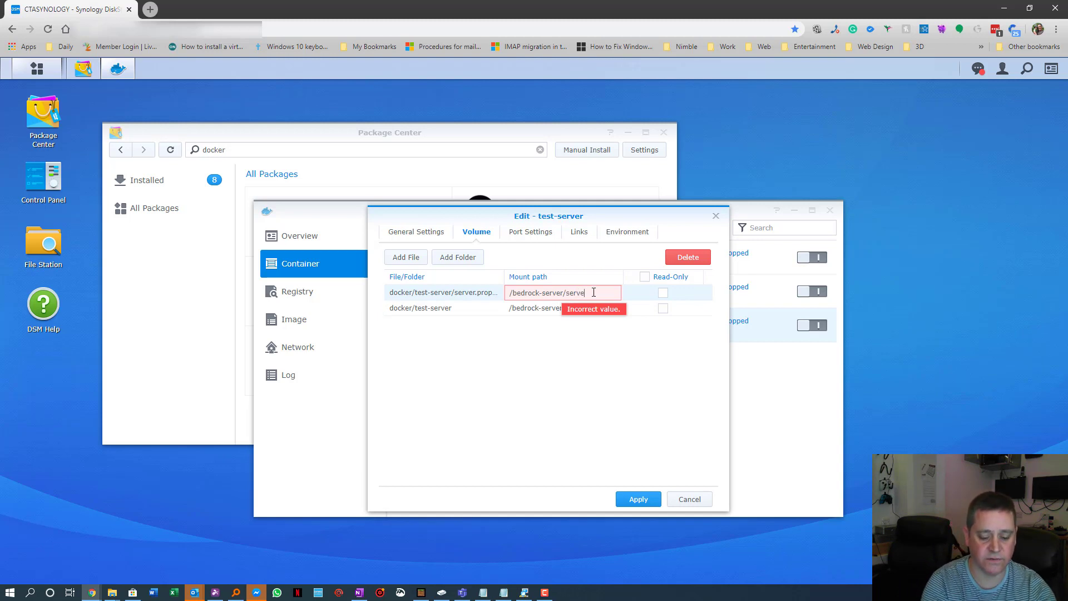
text(r.properties)
click(597, 351)
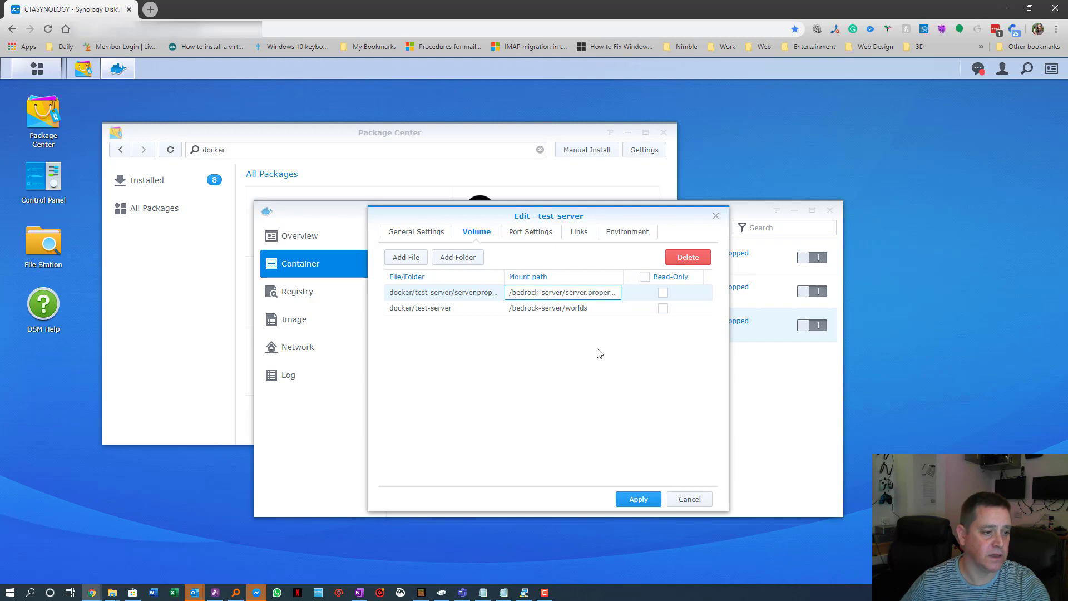
Mount docker/test-server/whitelist.json at /bedrock-server/whitelist.json and apply the container changes
click(409, 257)
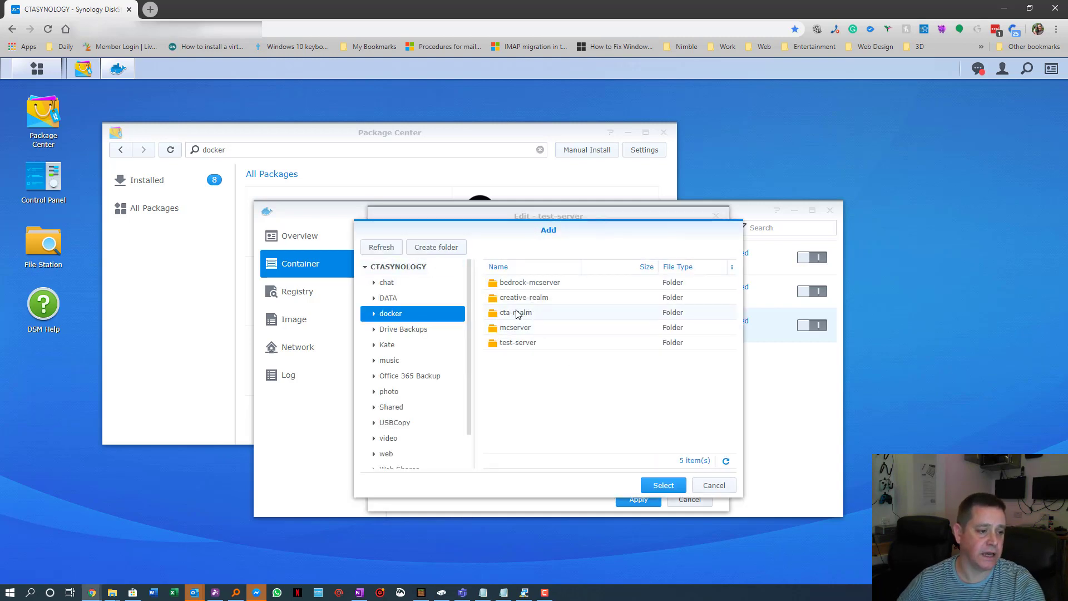
double_click(527, 343)
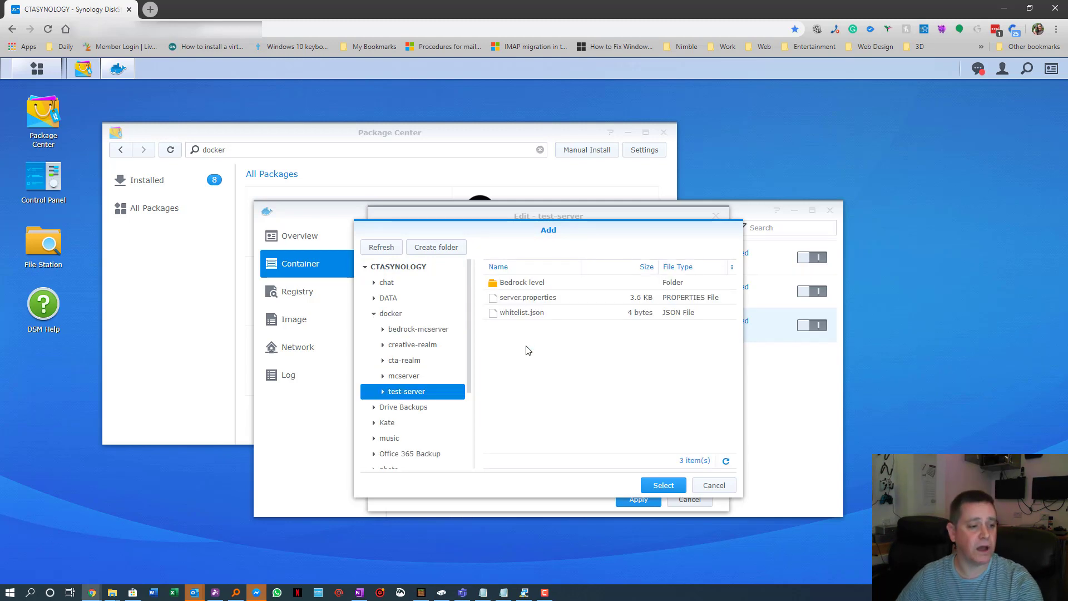
click(534, 315)
click(674, 486)
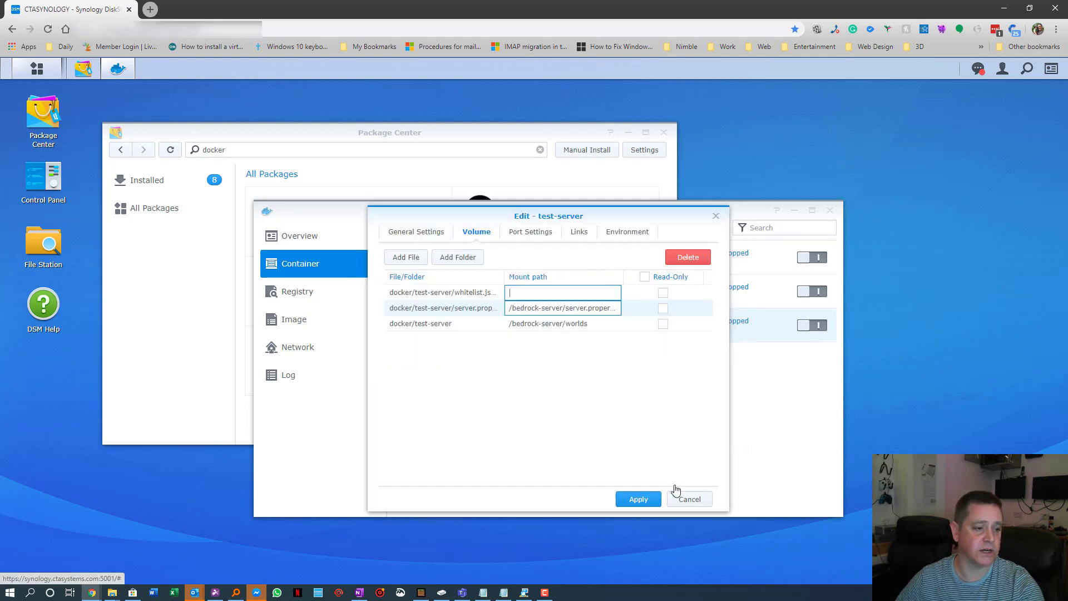
key(ctrl+v)
text(whitelist.json)
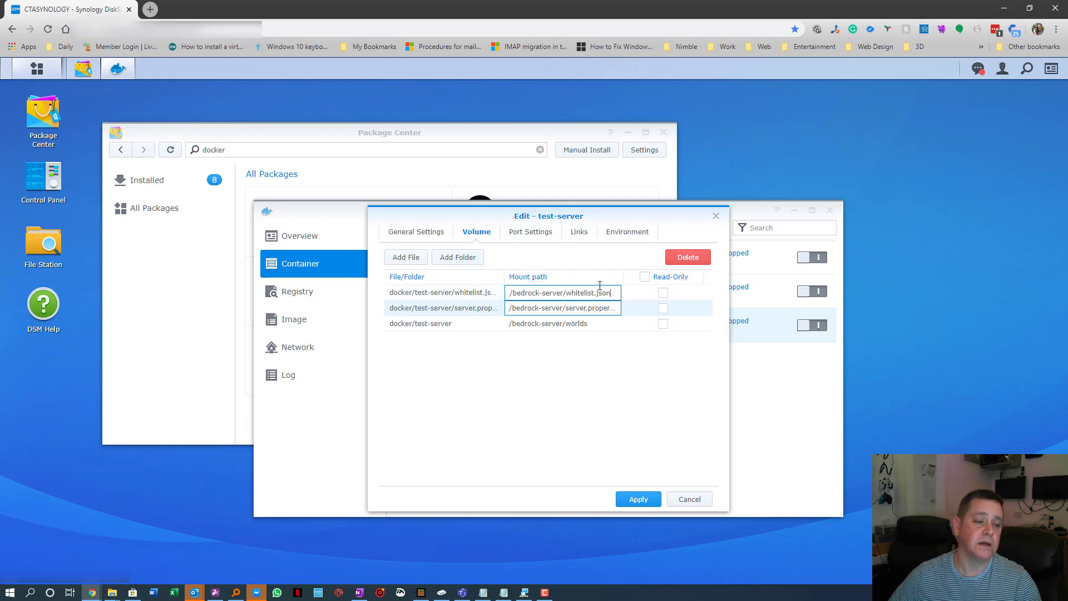
click(587, 376)
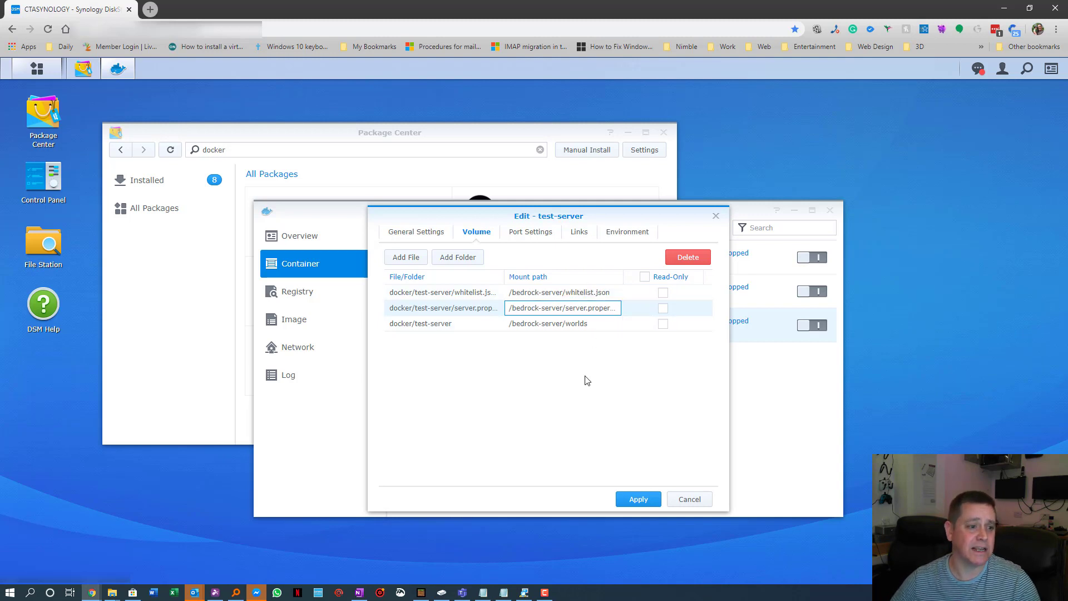
click(640, 500)
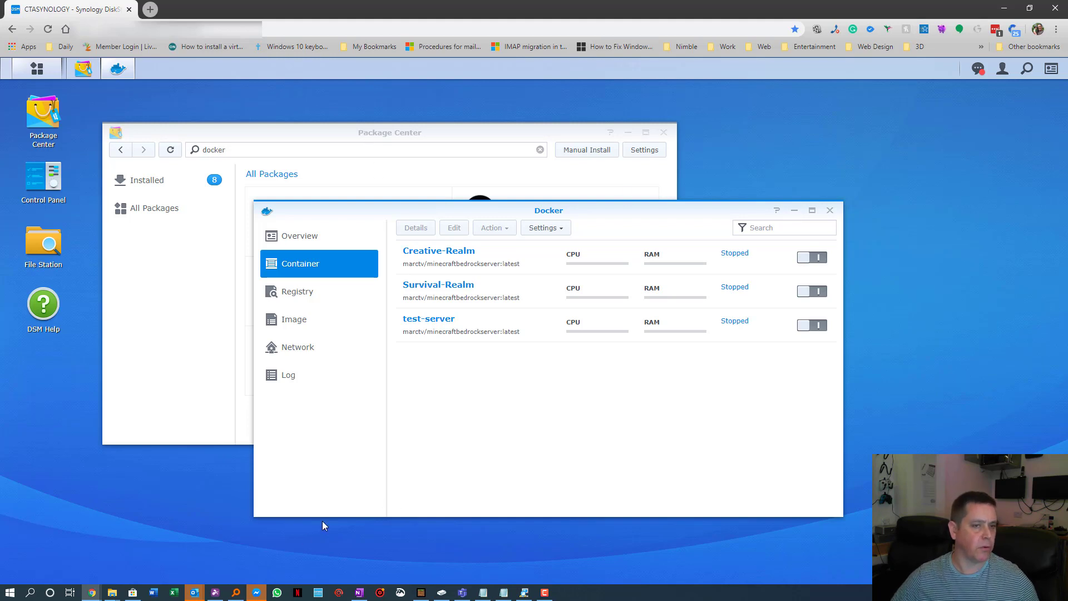
In File Explorer, navigate from creative-realm to the docker/test-server folder
click(115, 593)
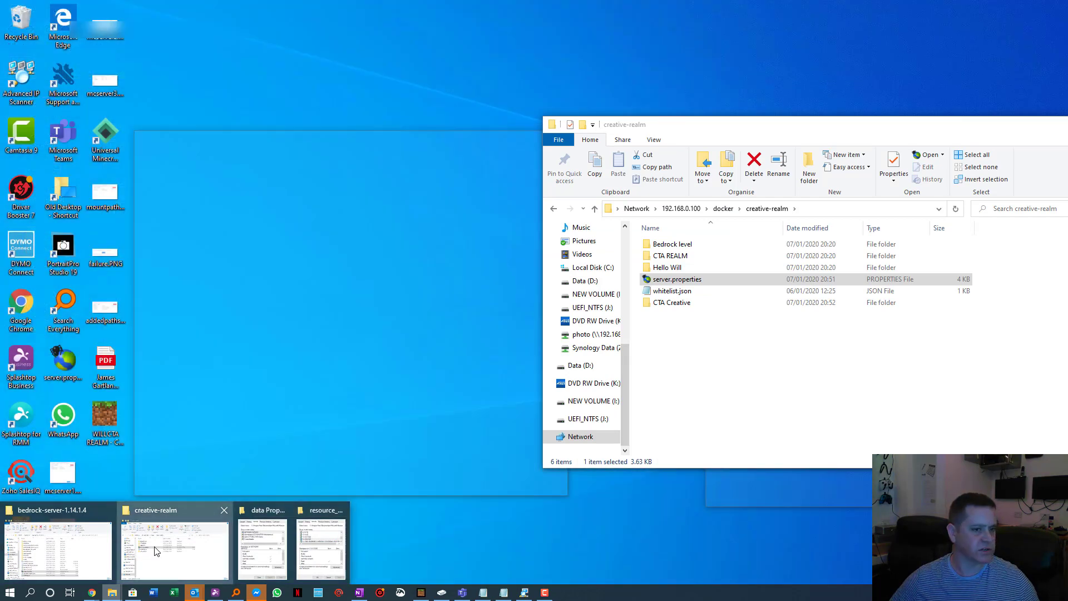
click(174, 548)
click(724, 208)
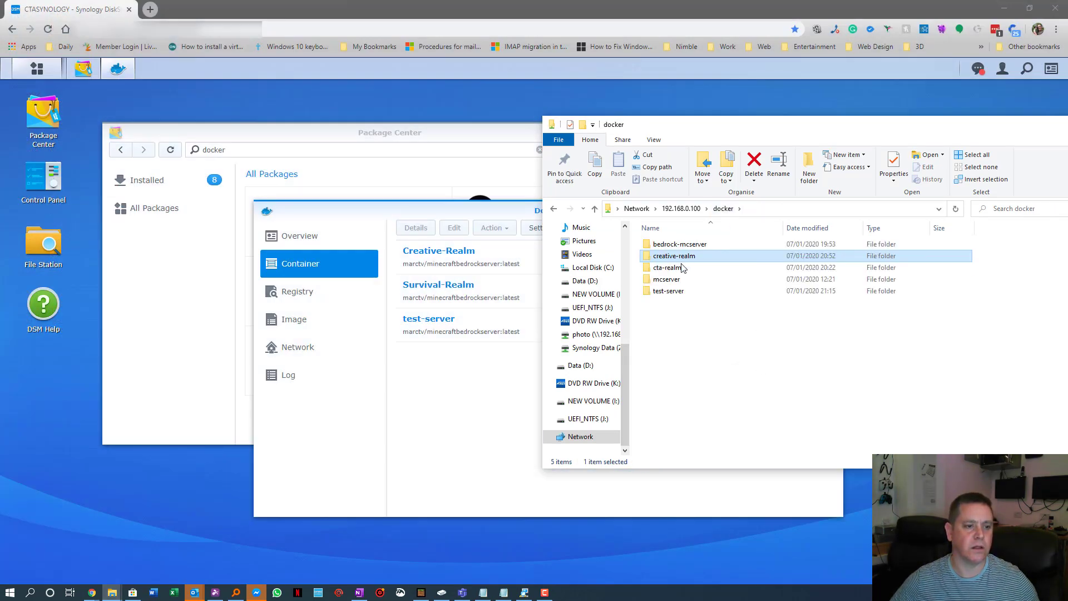
double_click(669, 291)
drag(830, 122, 630, 127)
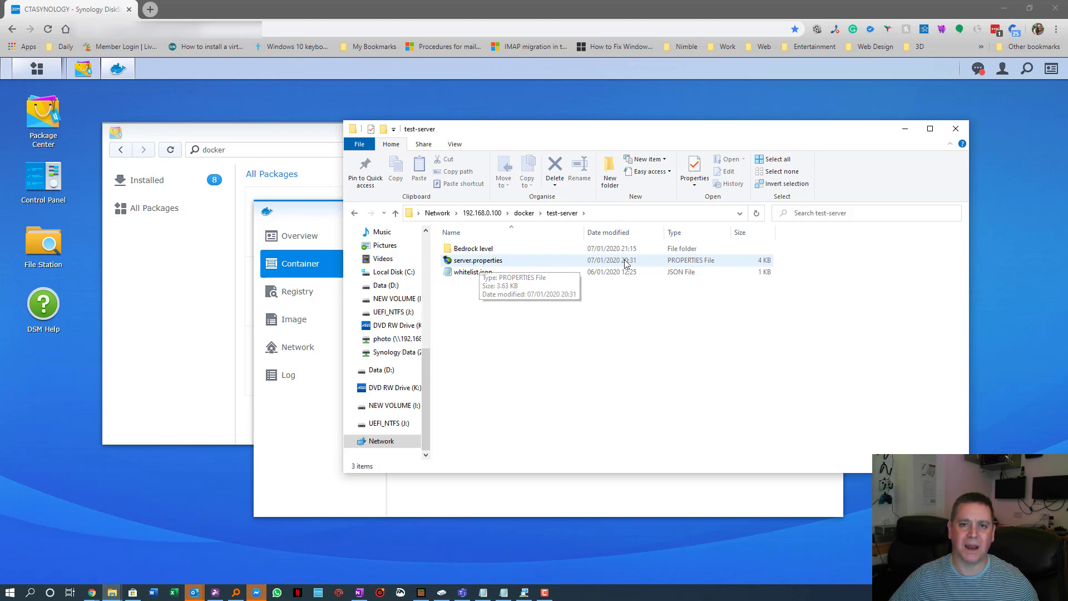
Open server.properties in the Araneae text editor
right_click(476, 266)
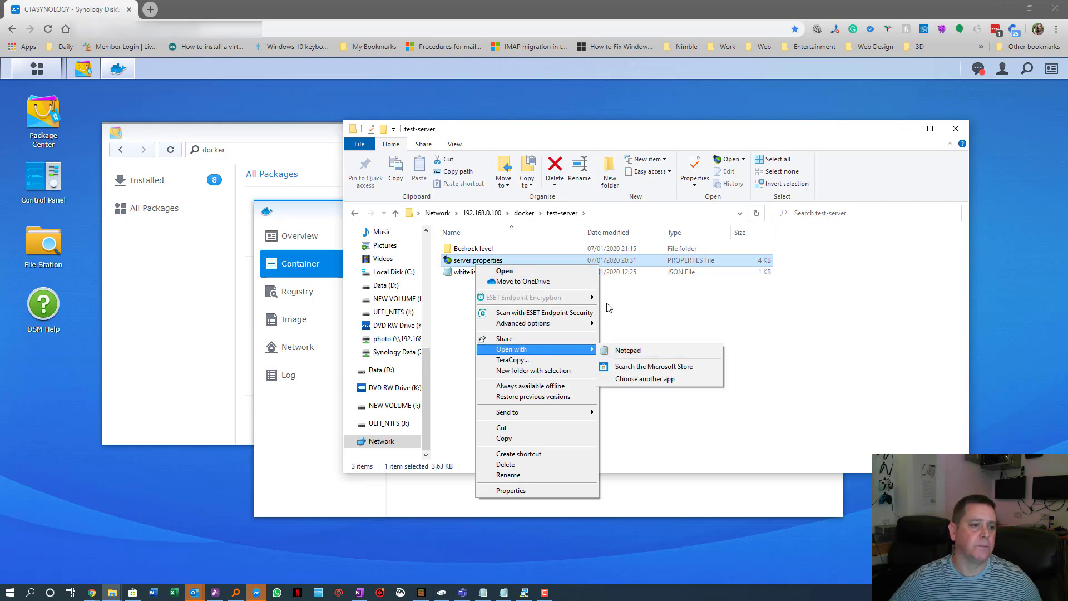
click(484, 262)
right_click(487, 262)
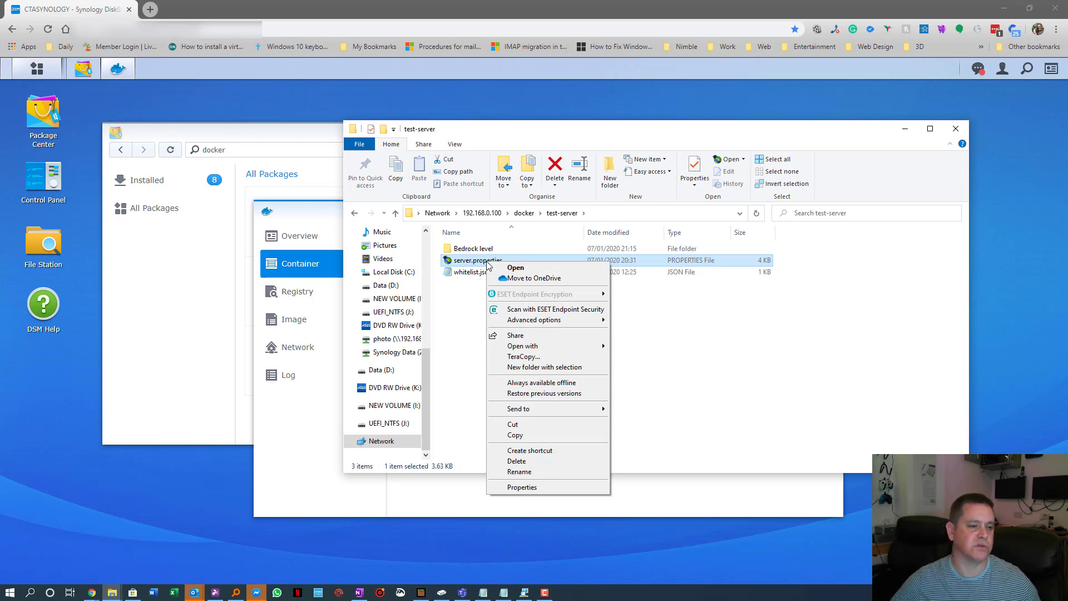
click(516, 268)
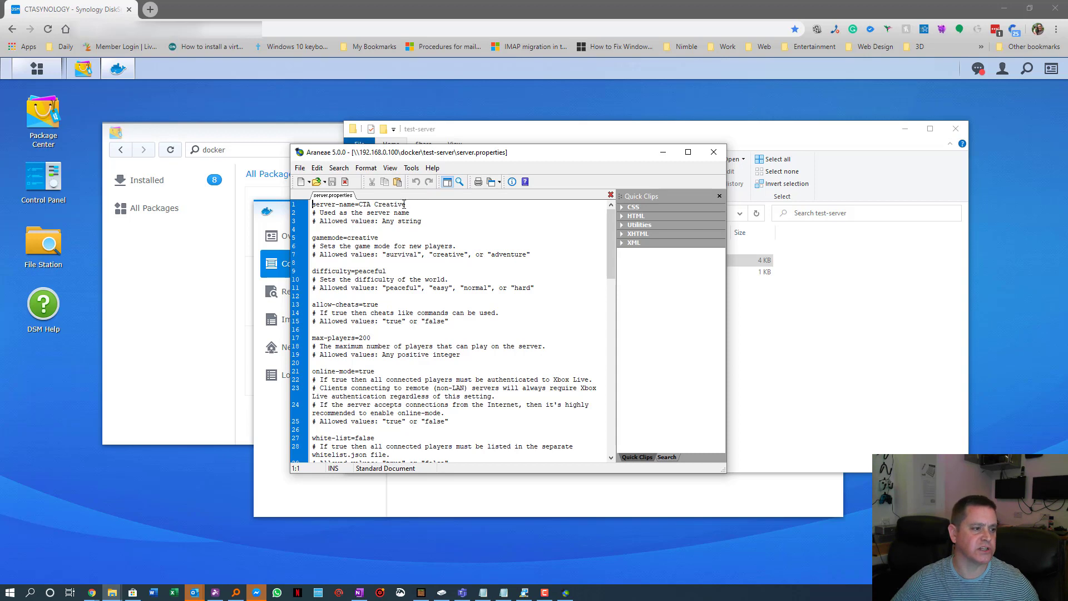
Change server-name to Test Server, gamemode to survival and difficulty to easy
drag(407, 206, 359, 206)
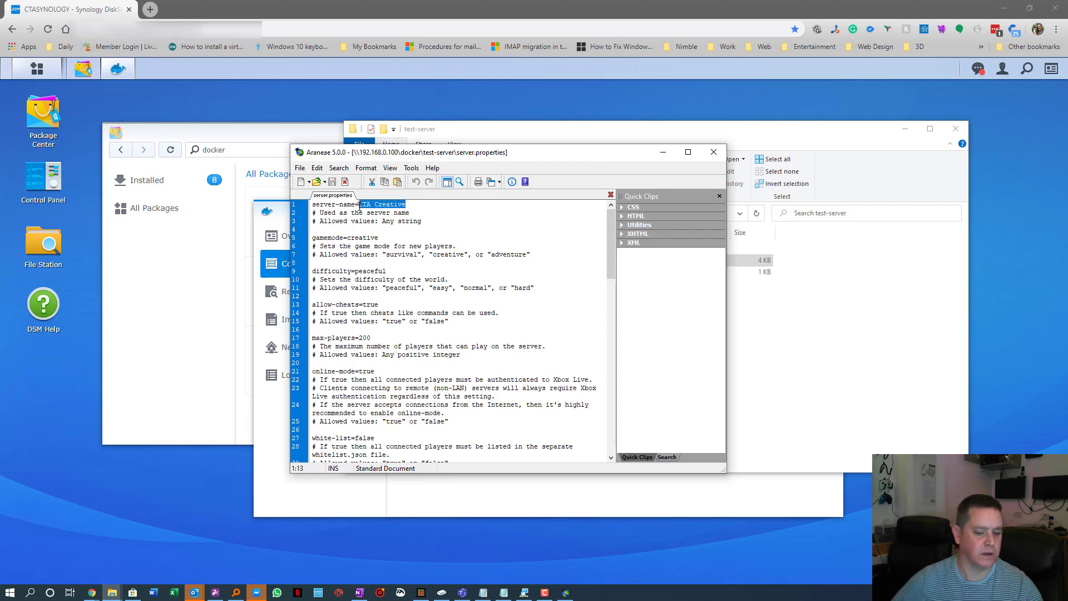
text(Test Servere)
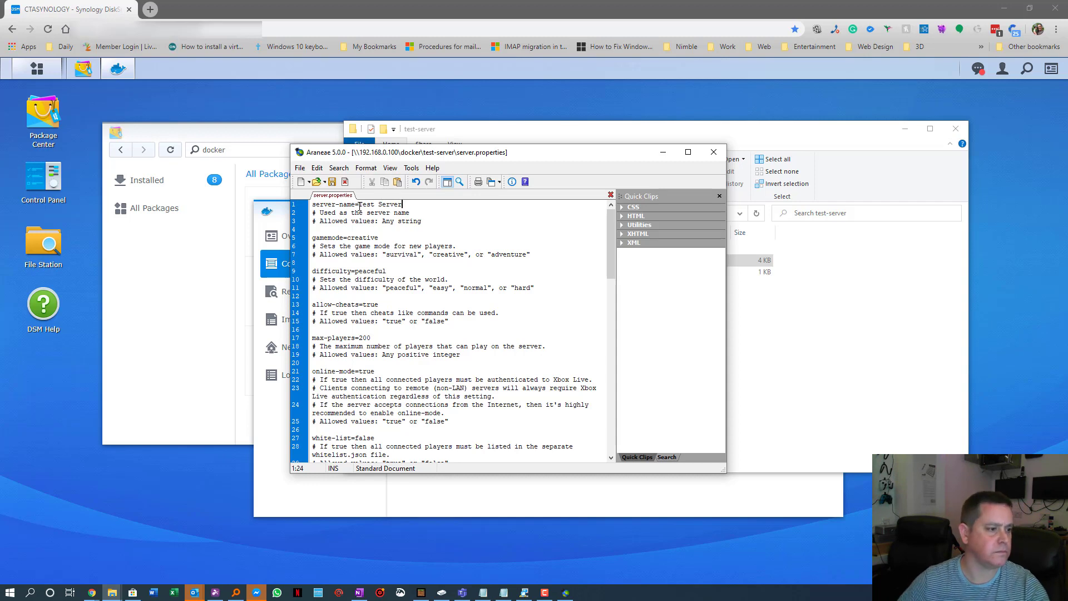
click(381, 238)
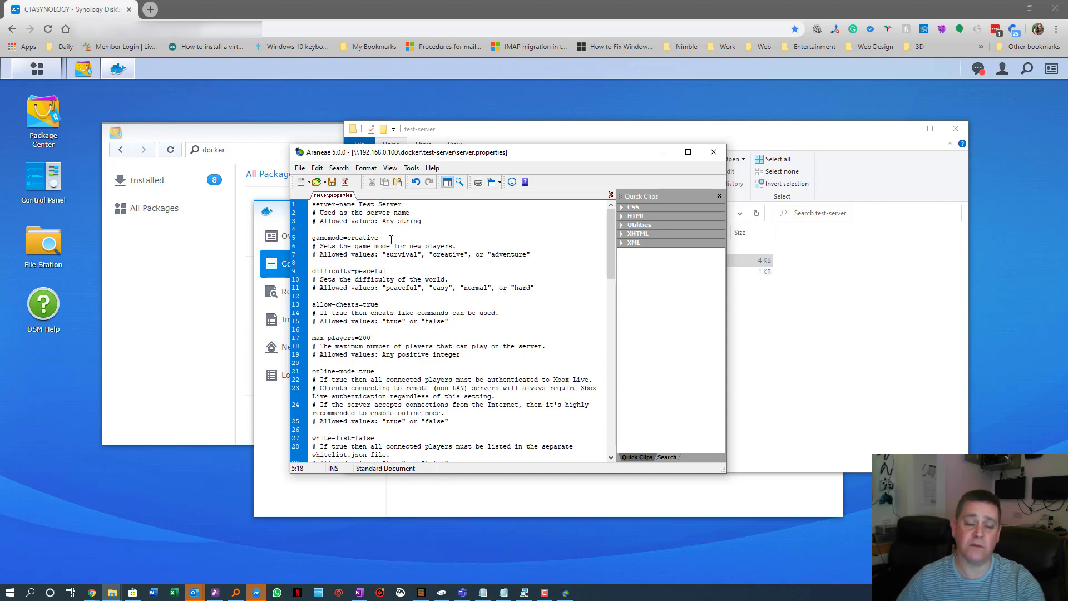
drag(381, 239, 349, 241)
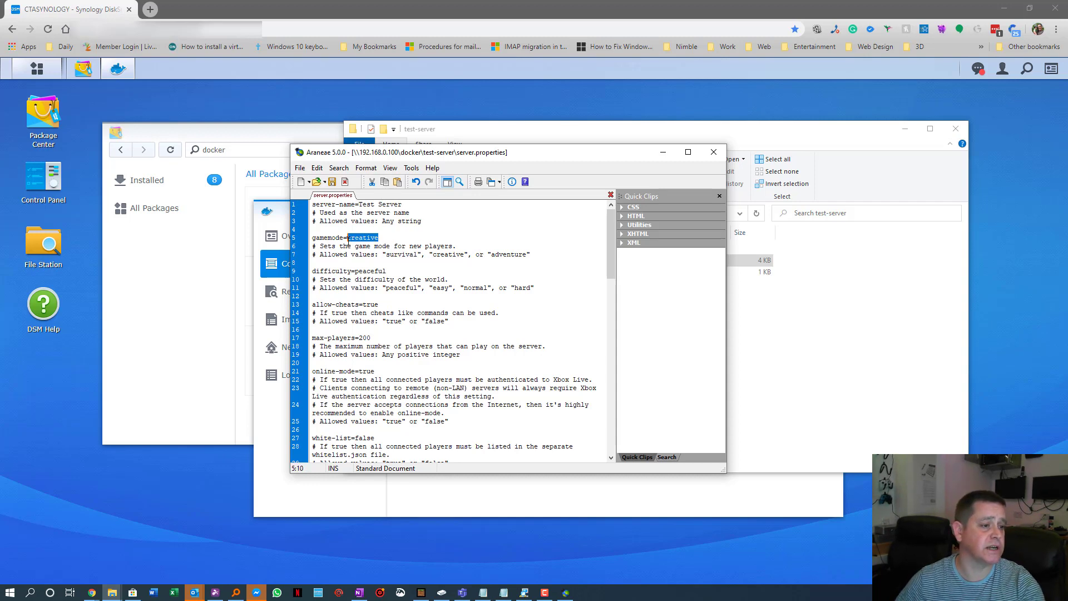
text(sur)
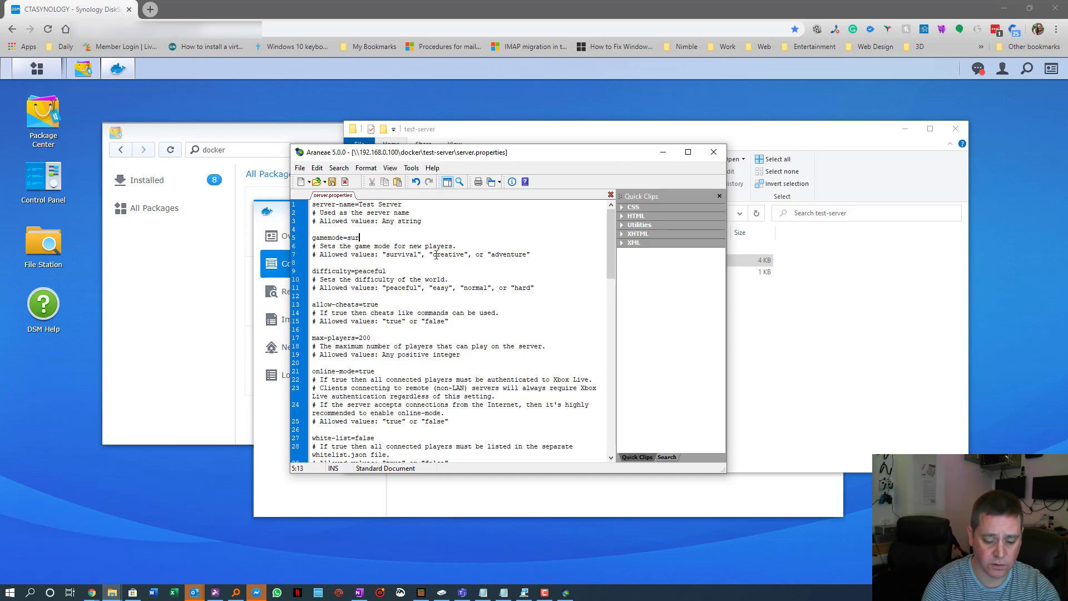
text(vival)
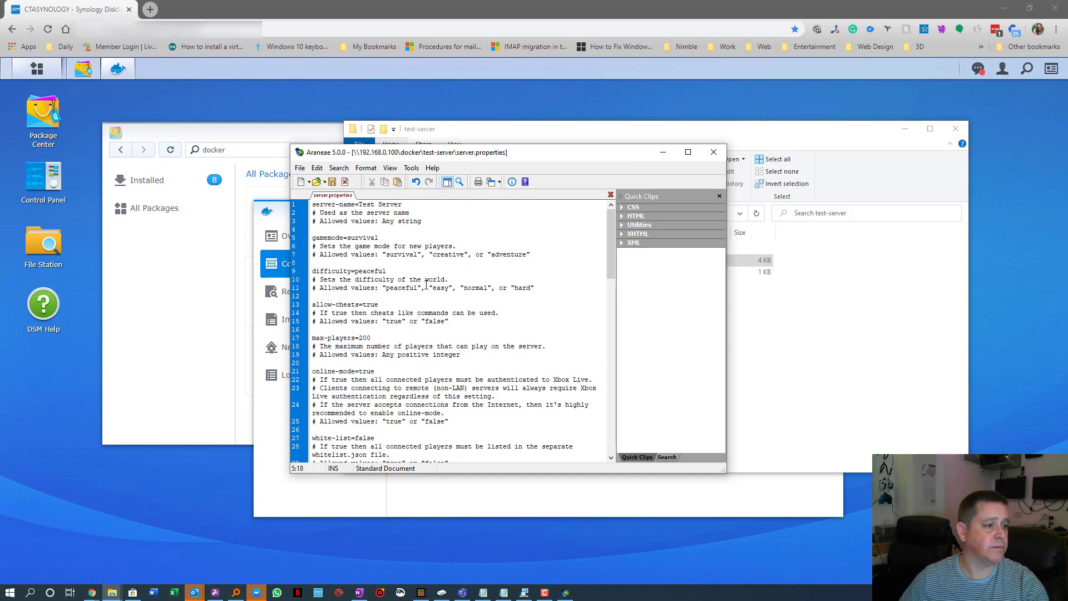
drag(387, 271, 354, 272)
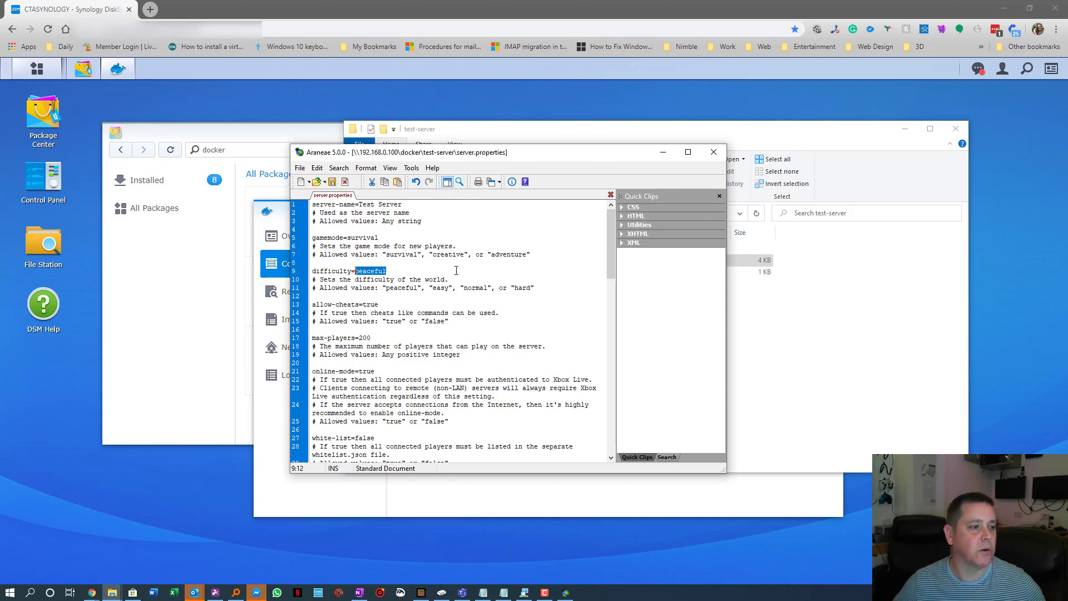
text(easy)
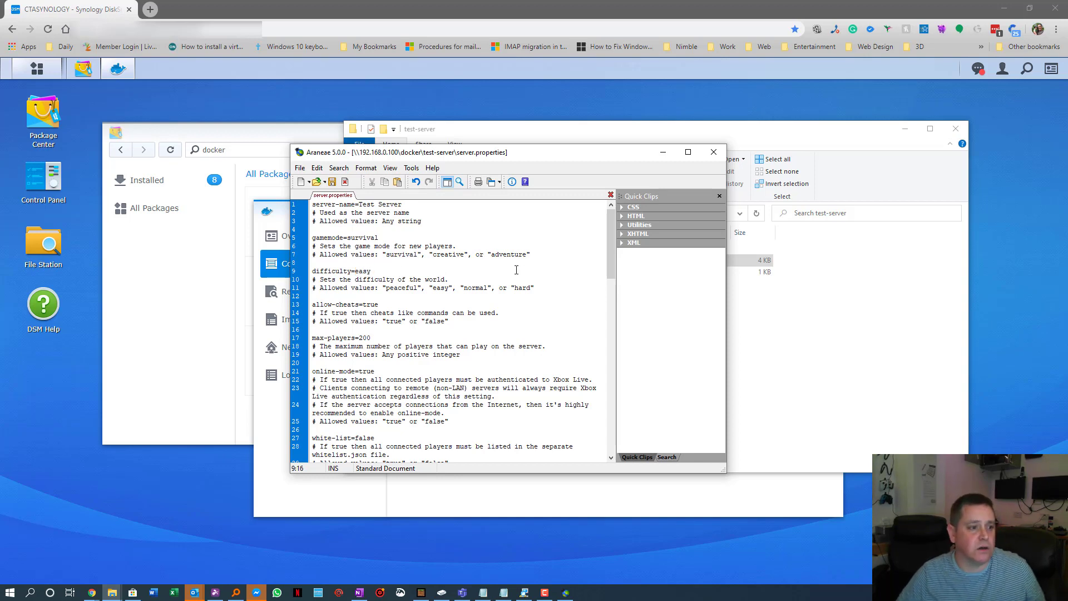
click(399, 303)
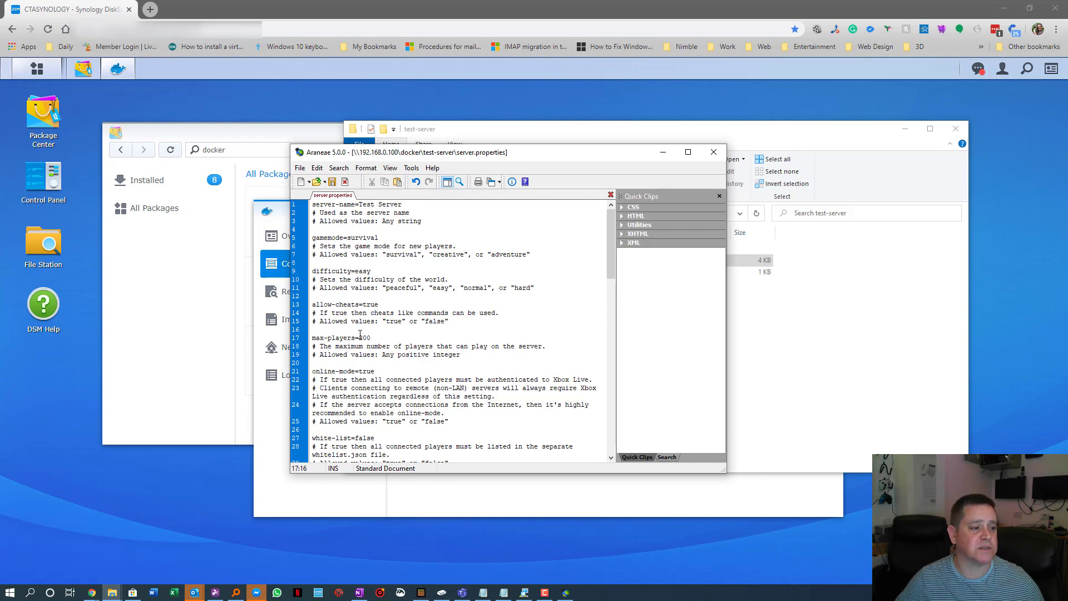
Set server-port to 19132 and level-name to Test Server
scroll(426, 362, down, 1)
click(406, 345)
scroll(410, 362, down, 1)
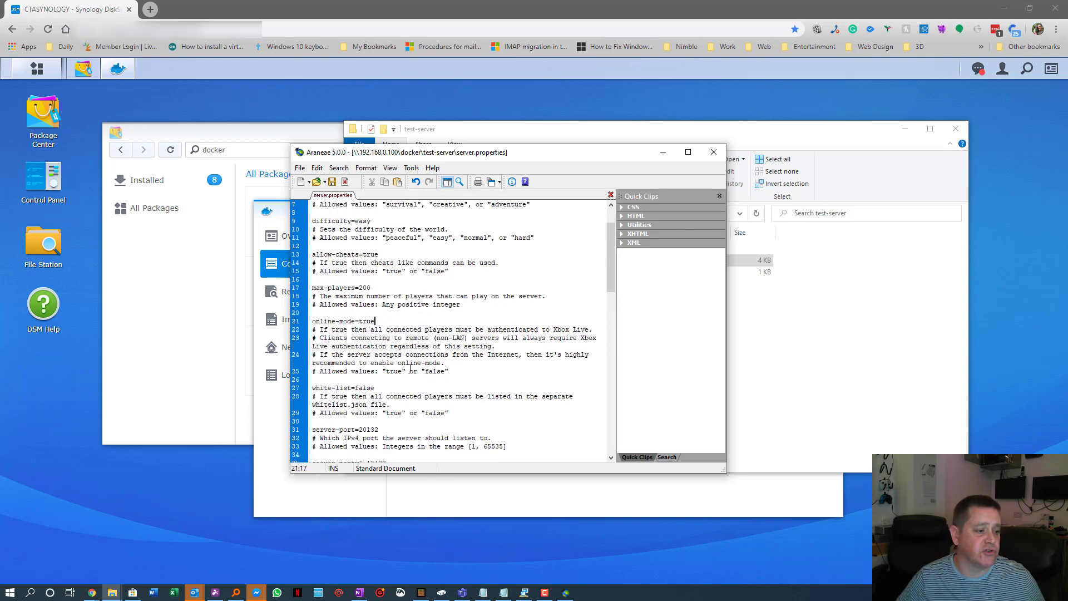
scroll(399, 395, down, 1)
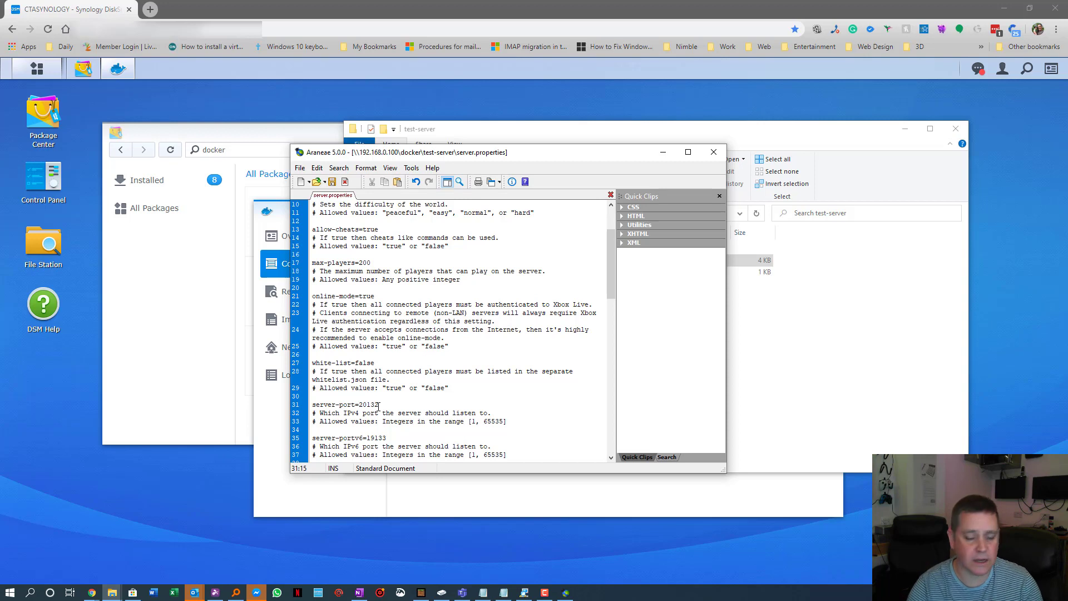
key(BackSpace)
key(BackSpace)
text(19)
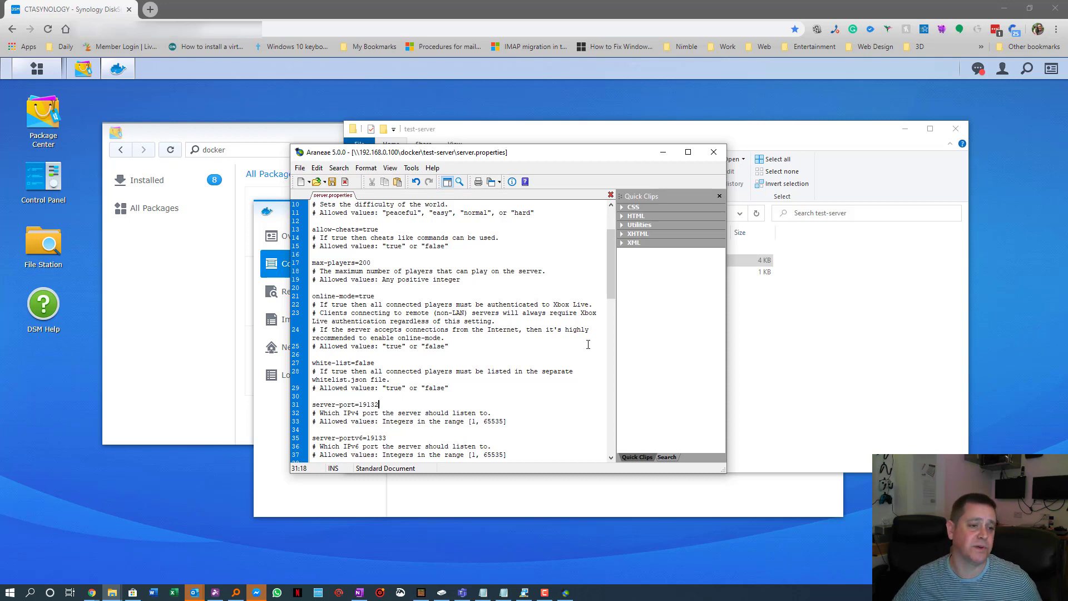
scroll(505, 402, down, 5)
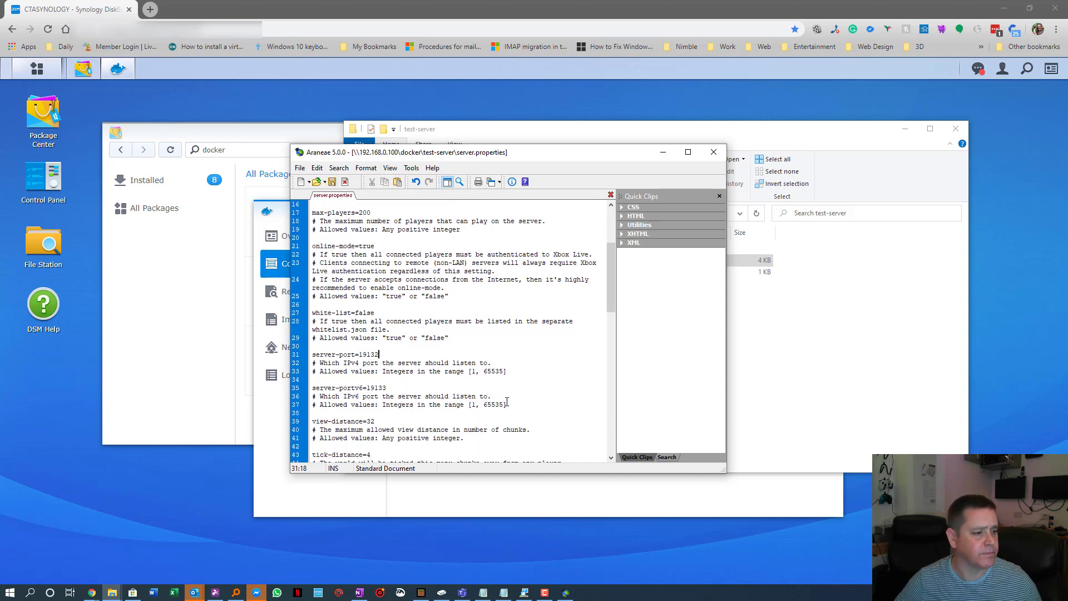
scroll(507, 401, down, 5)
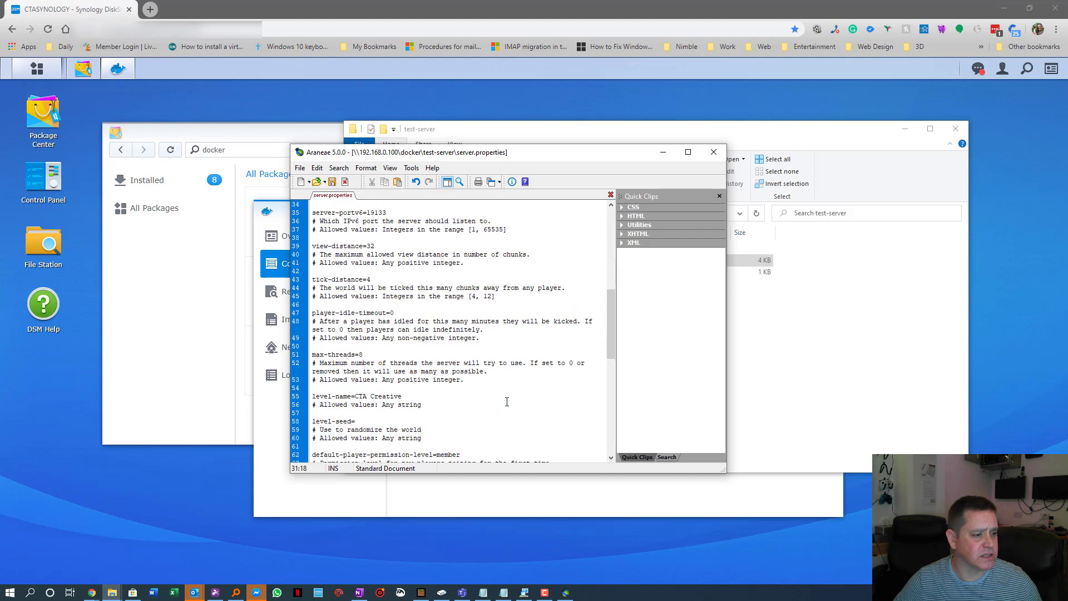
drag(402, 346, 357, 346)
text(Test Server)
Save server.properties and close Araneae, returning to the test-server folder
scroll(457, 372, down, 1)
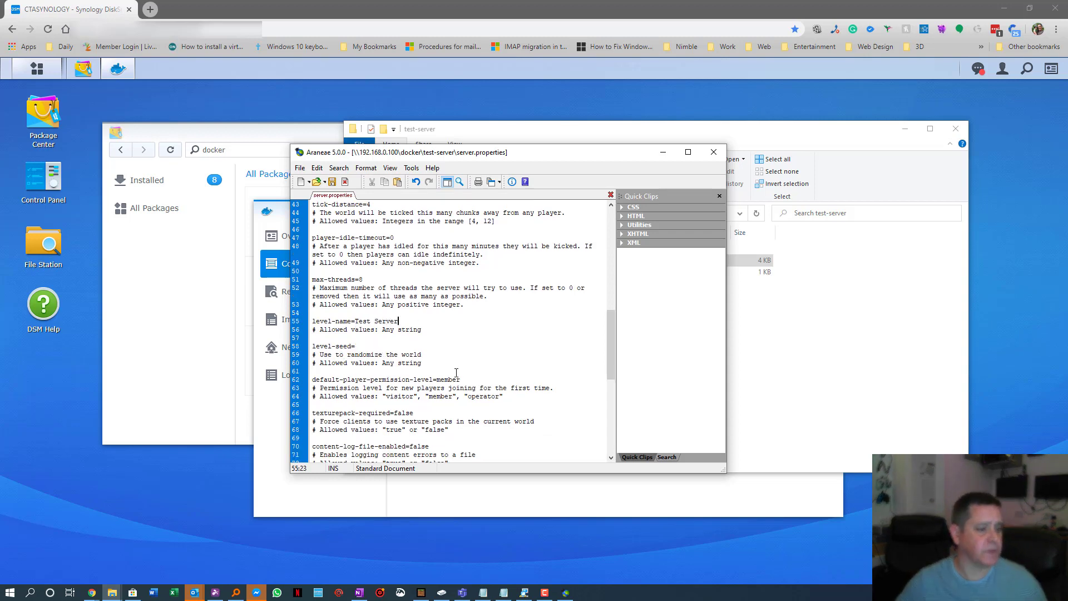
scroll(456, 372, down, 2)
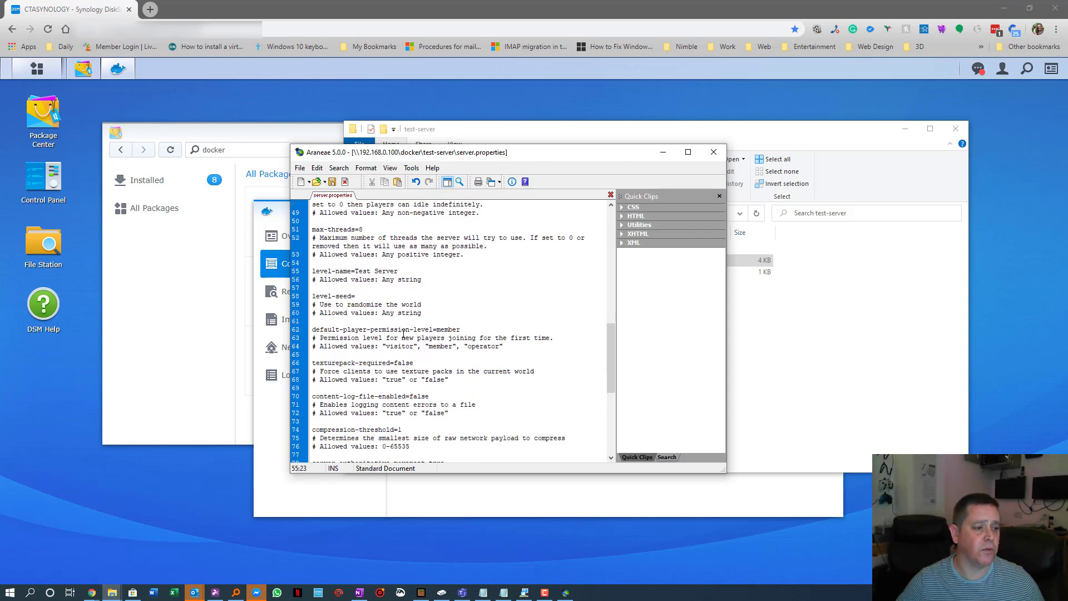
scroll(477, 382, down, 1)
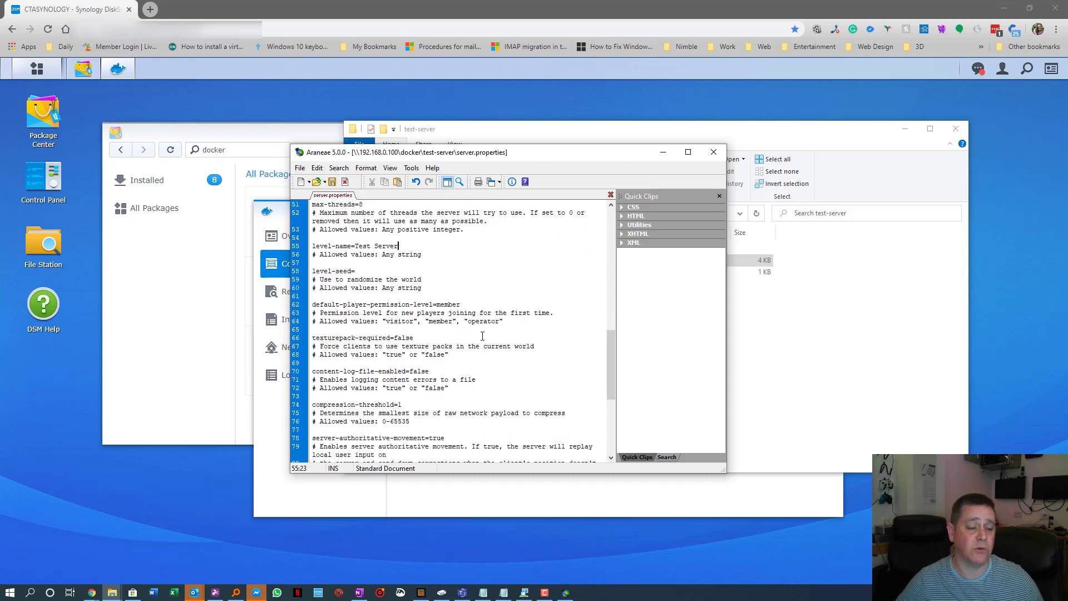
scroll(467, 372, down, 2)
scroll(466, 372, down, 6)
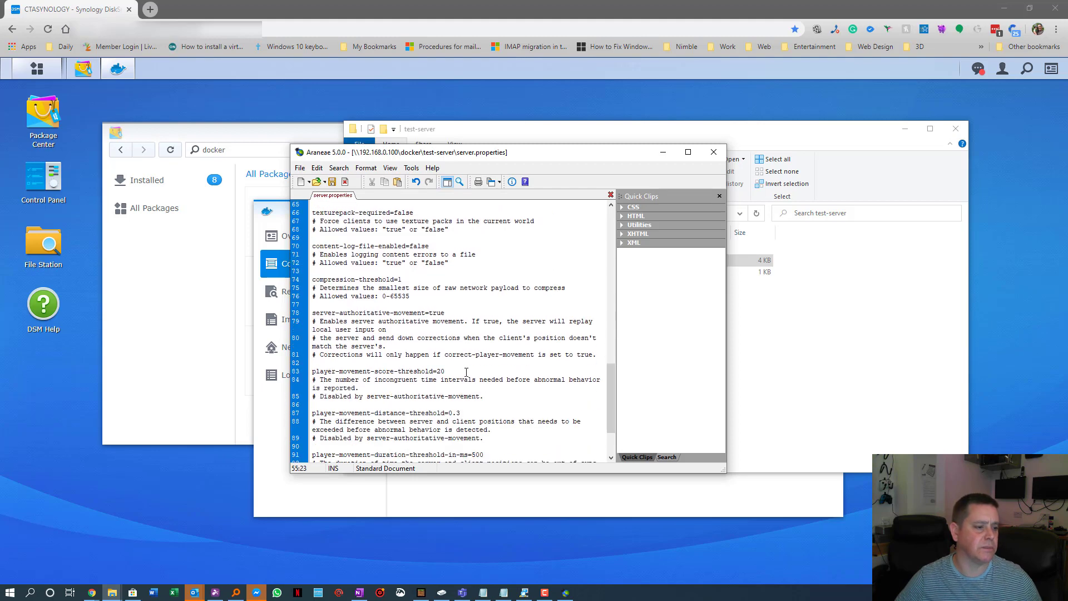
click(300, 167)
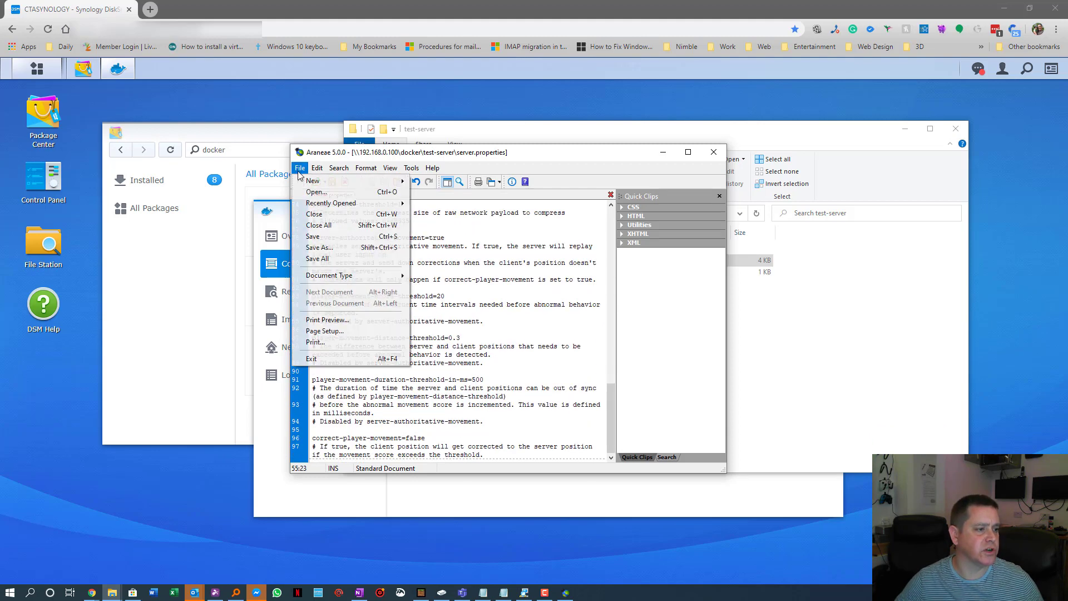
click(326, 241)
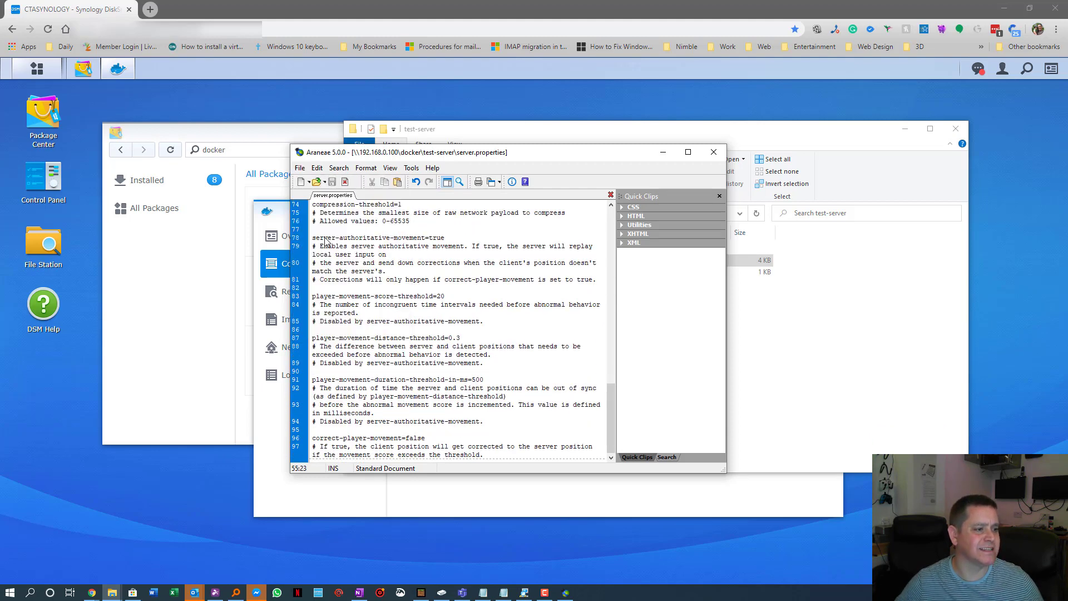
click(713, 152)
click(542, 350)
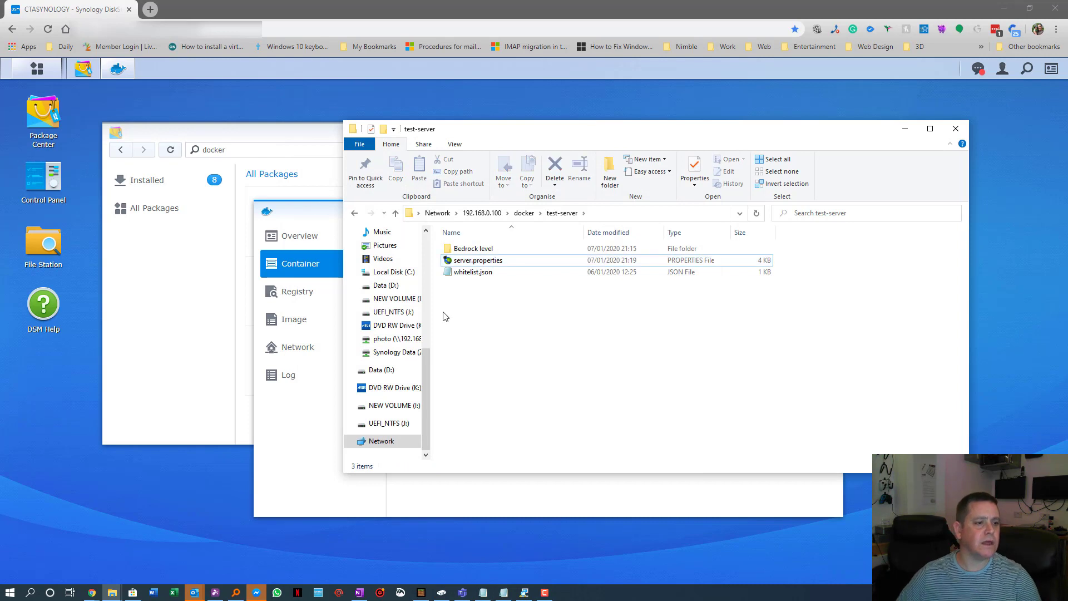
click(313, 212)
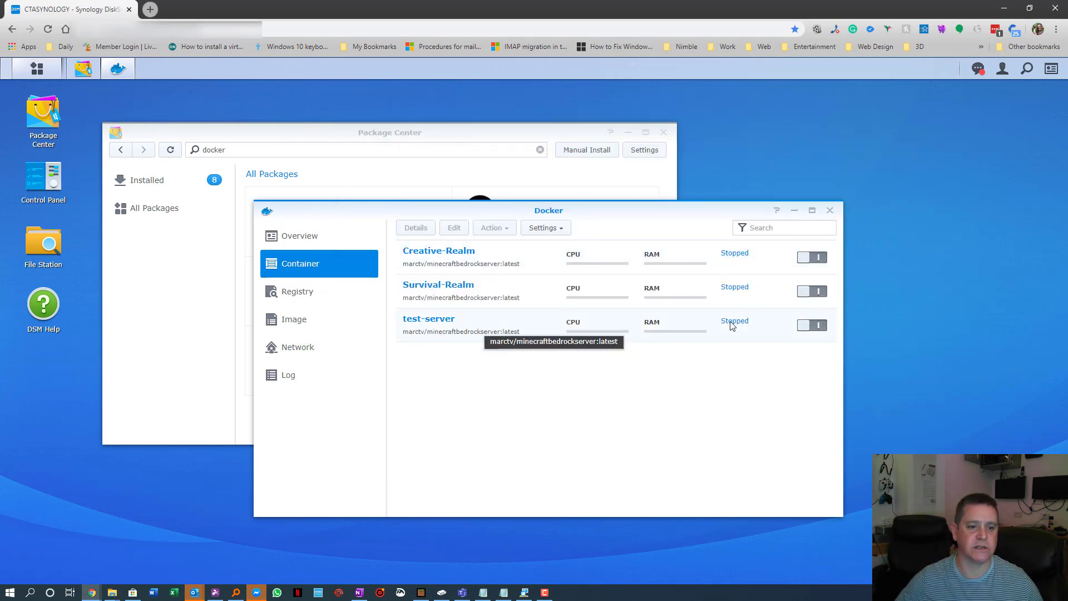
click(812, 325)
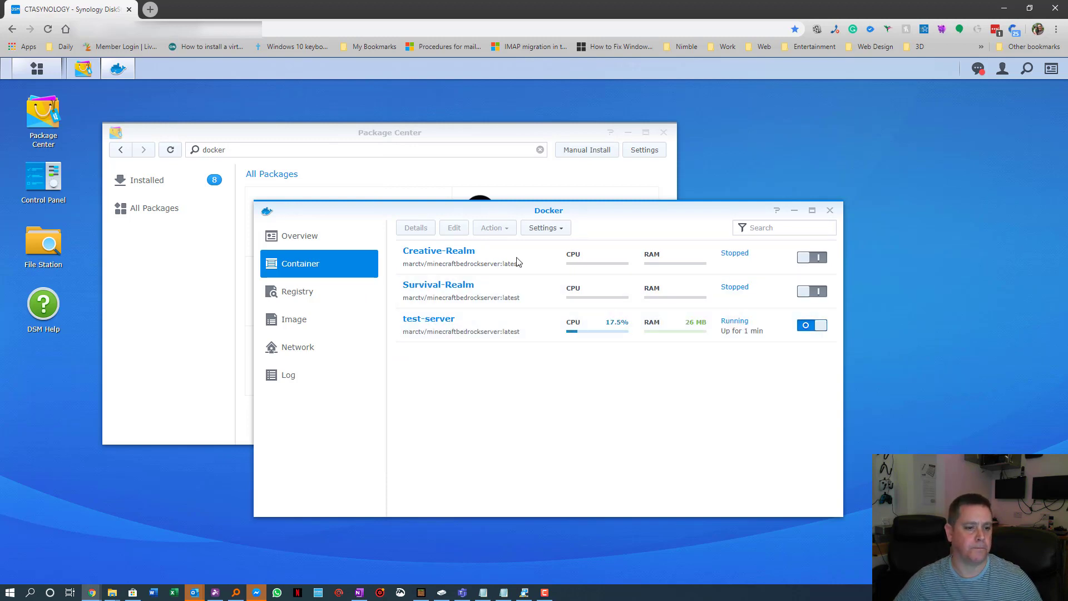
click(434, 596)
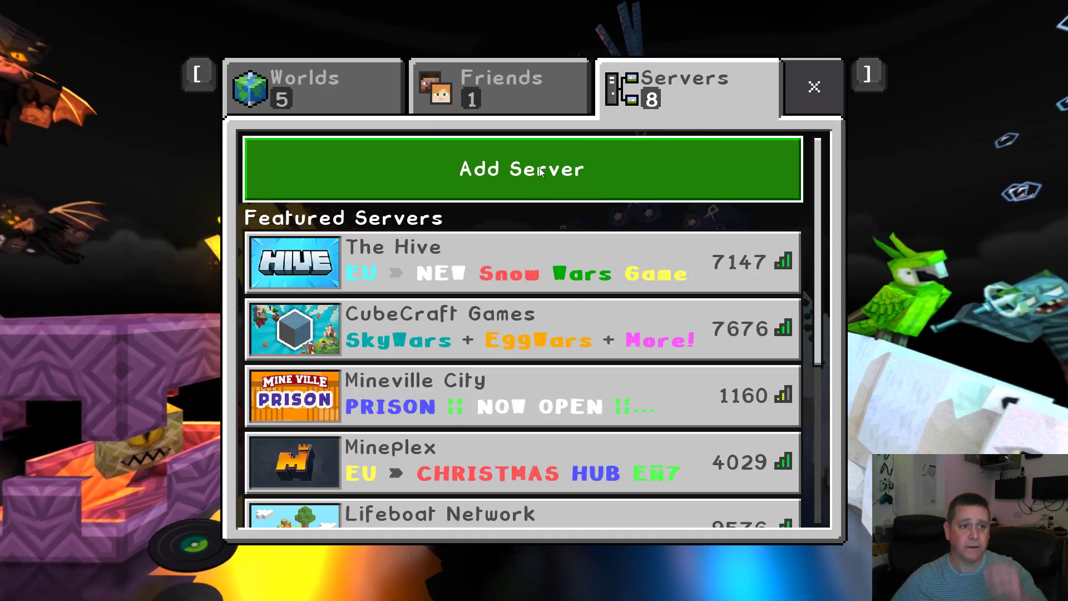
Join the Test Server and pause the game
scroll(563, 345, down, 5)
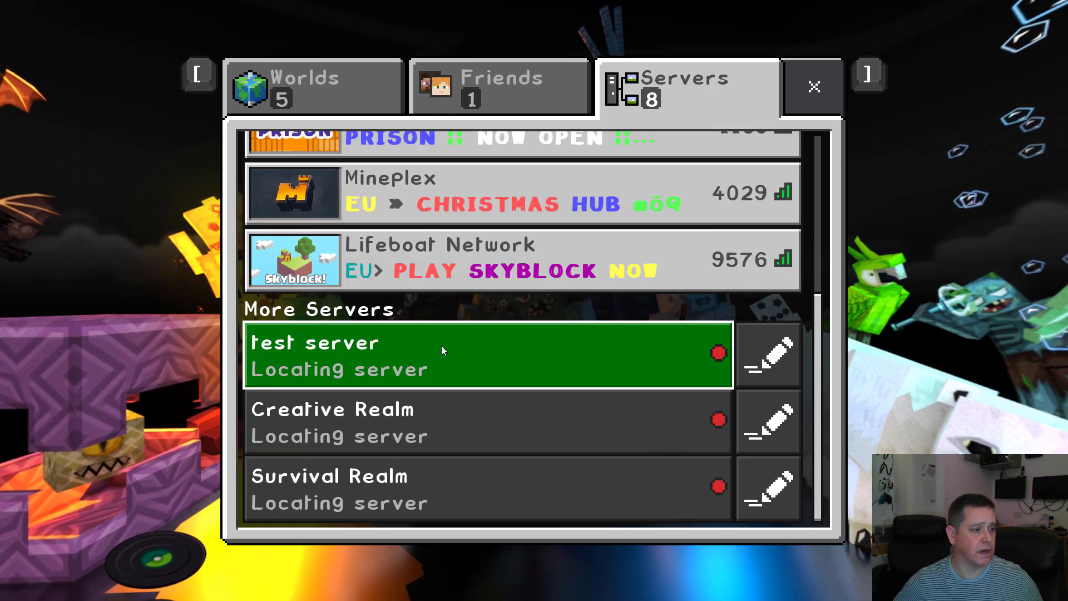
click(441, 345)
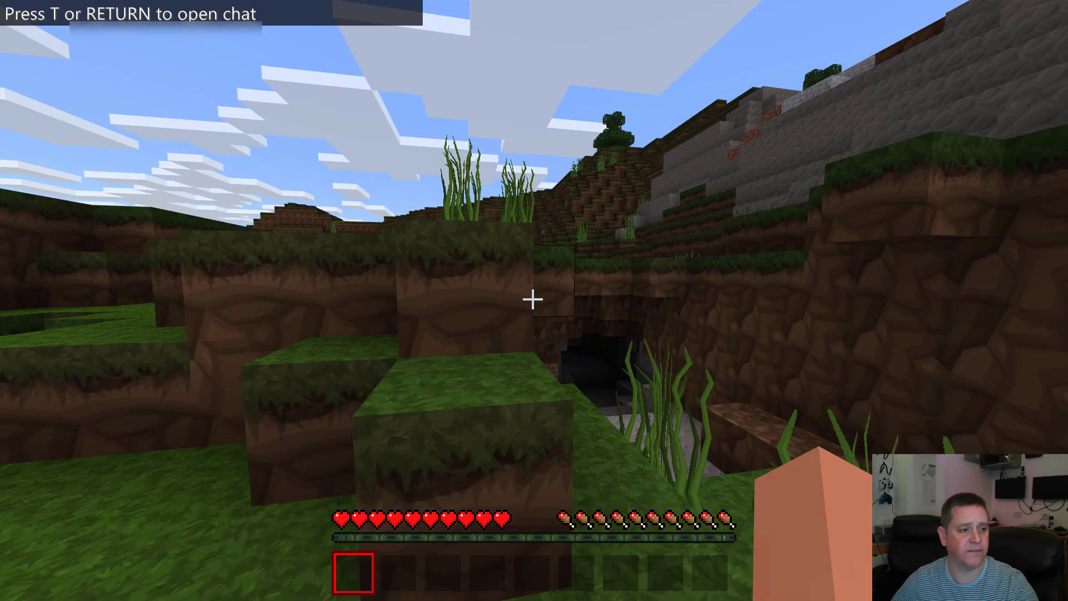
key(Escape)
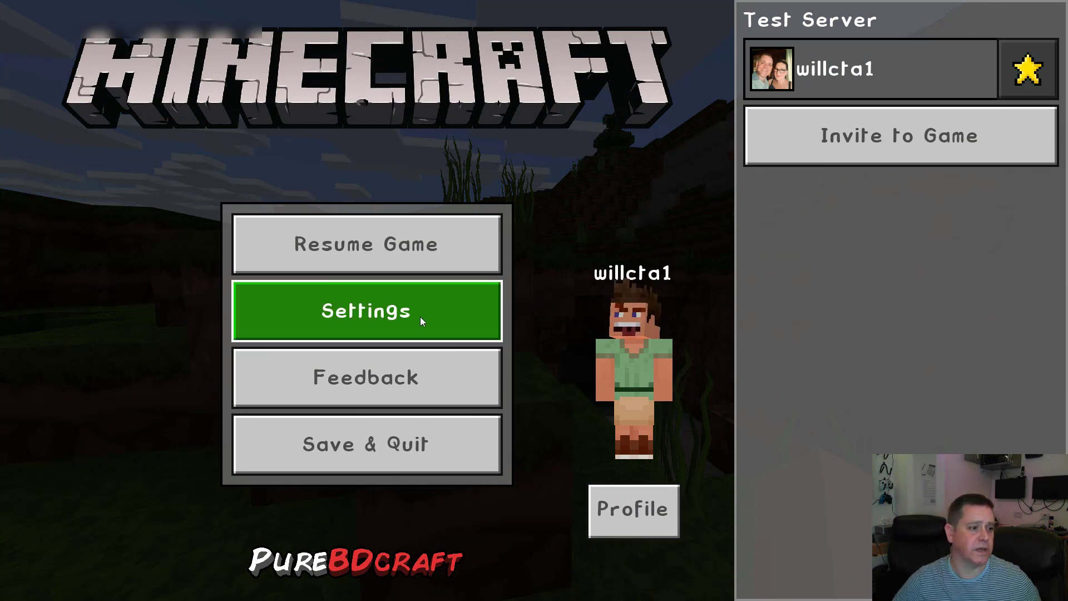
Look through the Test Server game settings and return to the pause menu
key(Escape)
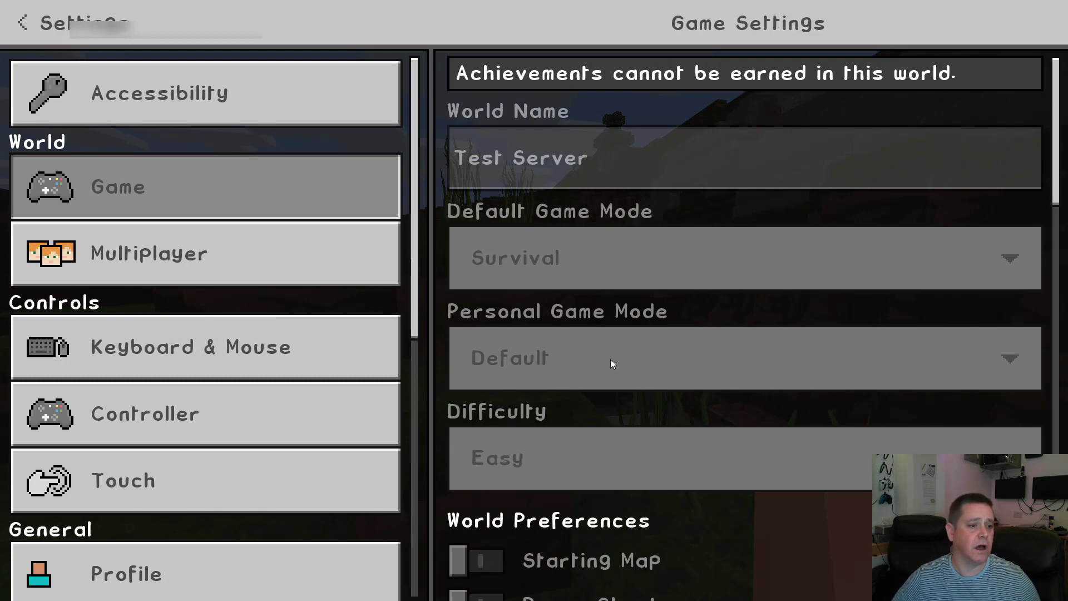
scroll(610, 359, down, 5)
scroll(683, 437, up, 5)
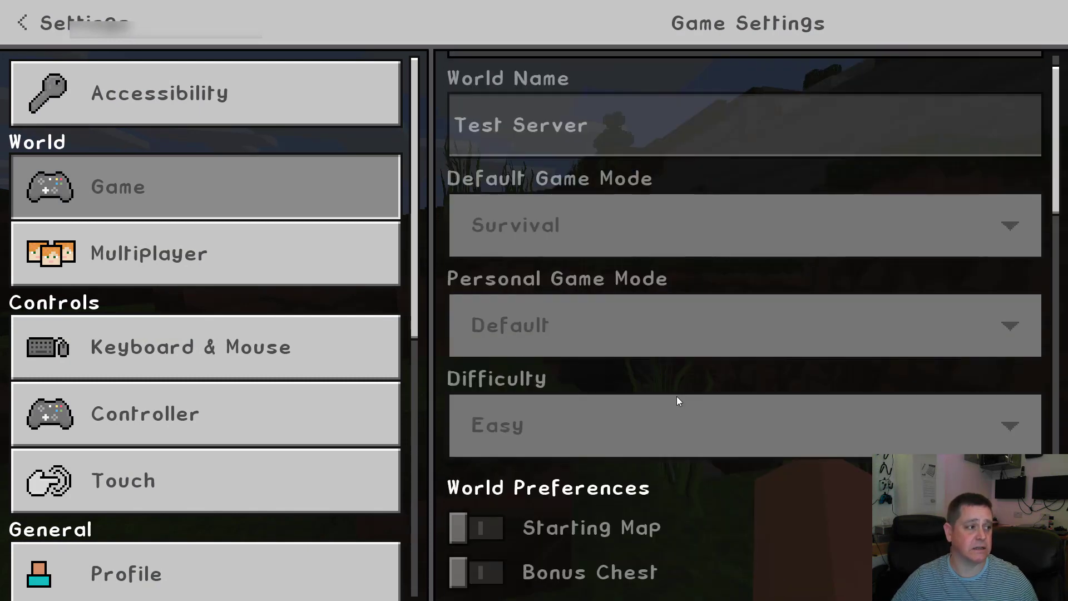
click(23, 21)
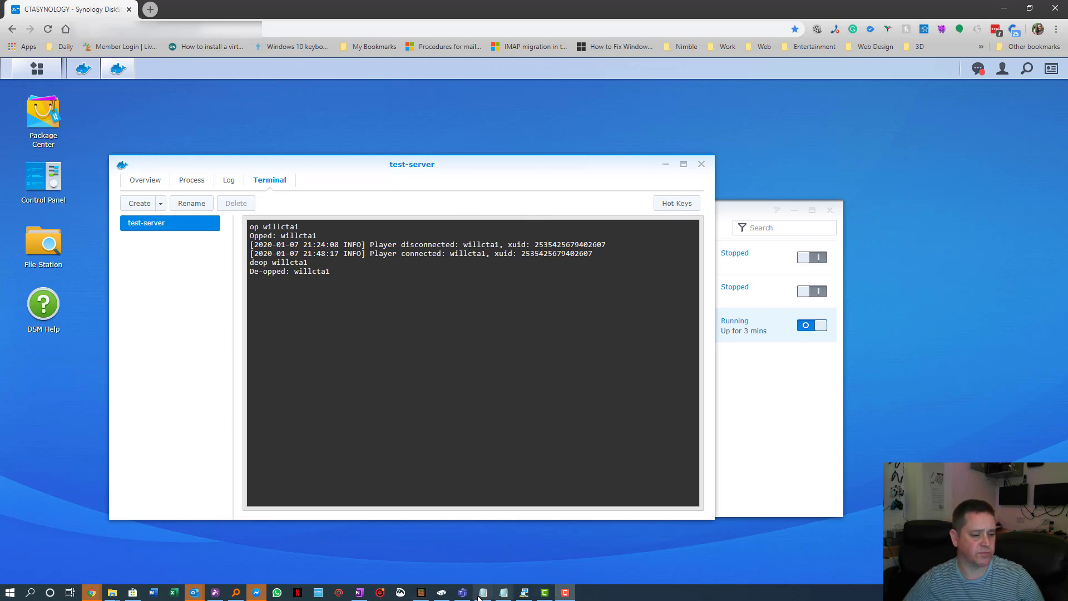
In Minecraft's pause menu, confirm the player's permission level is still Member
click(421, 592)
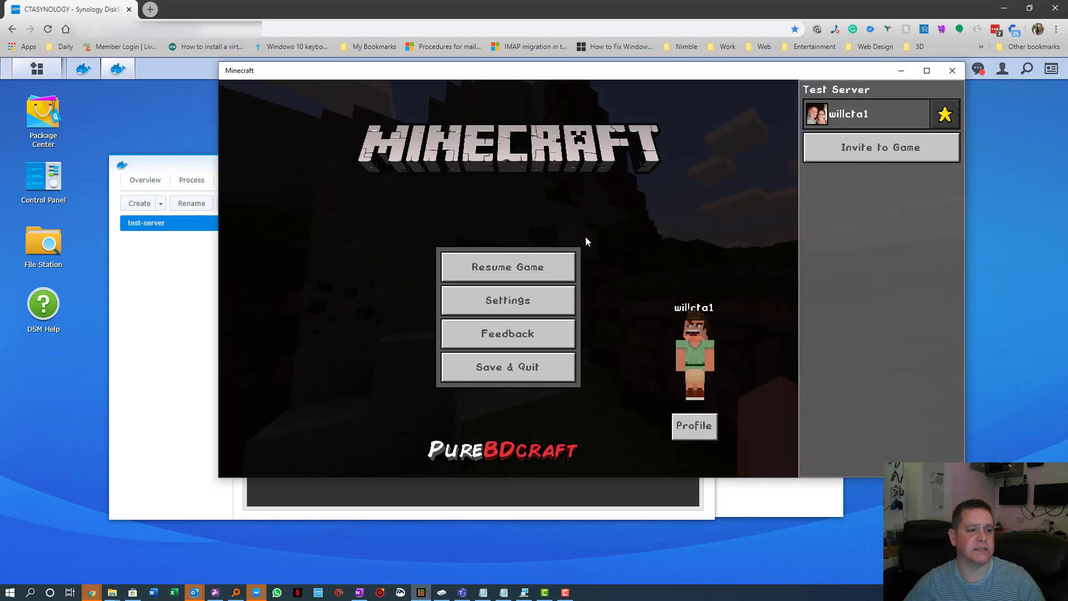
click(565, 268)
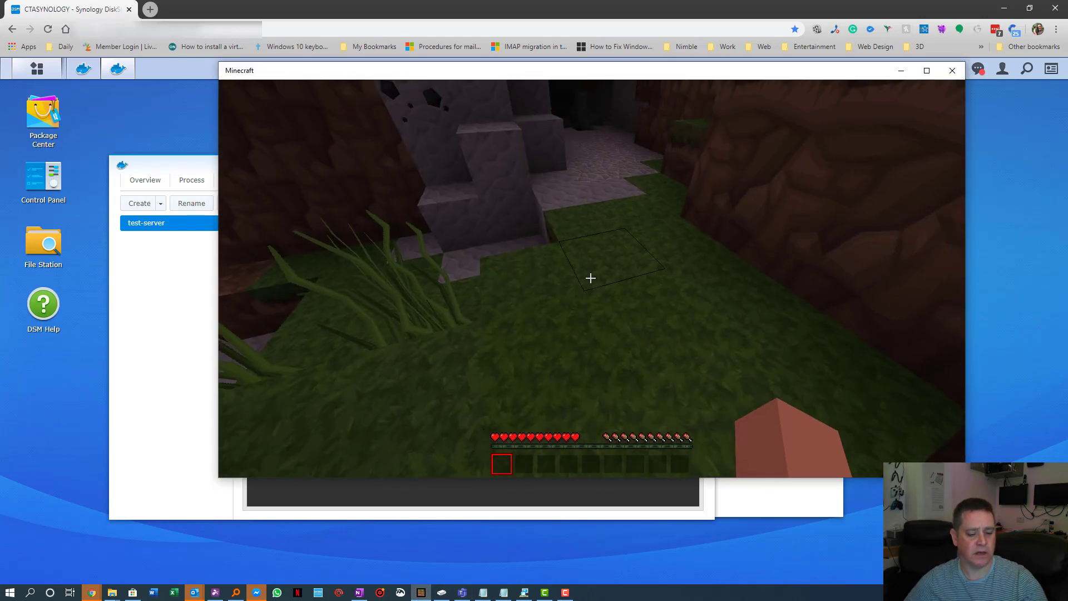
key(Escape)
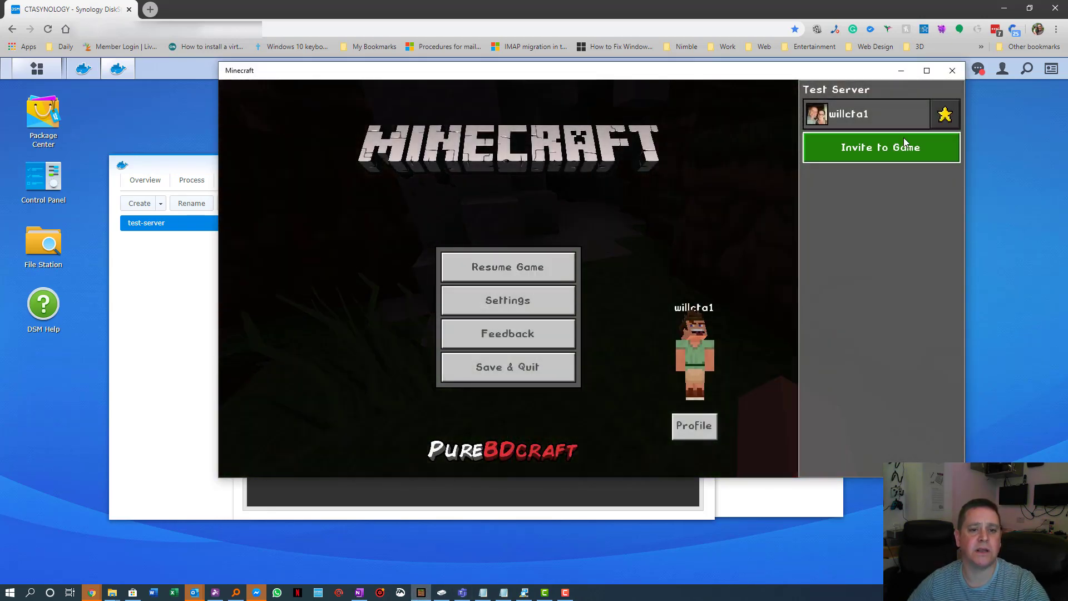
click(945, 114)
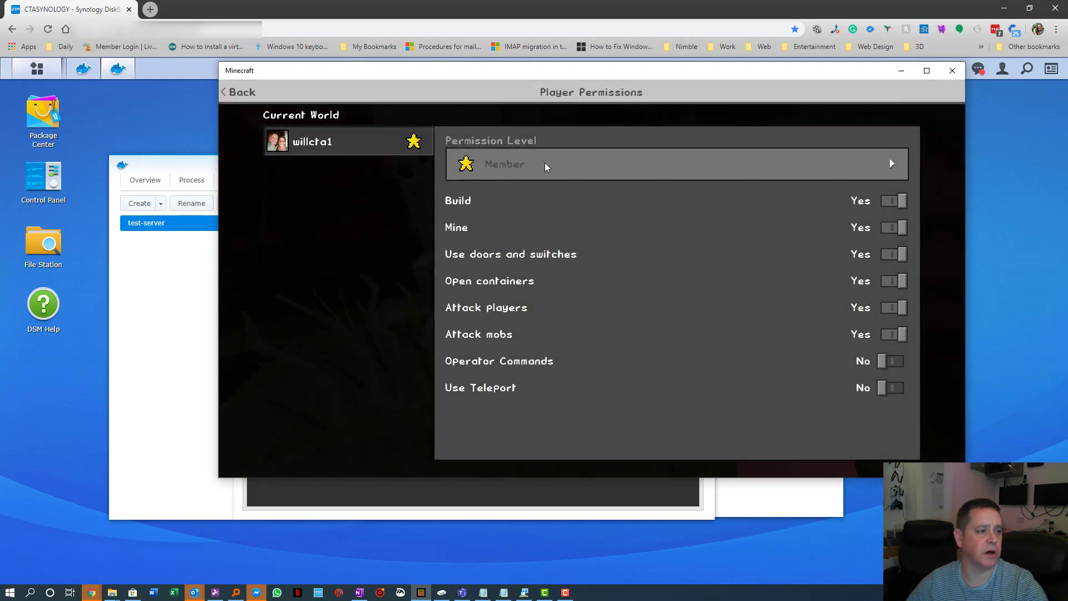
click(240, 92)
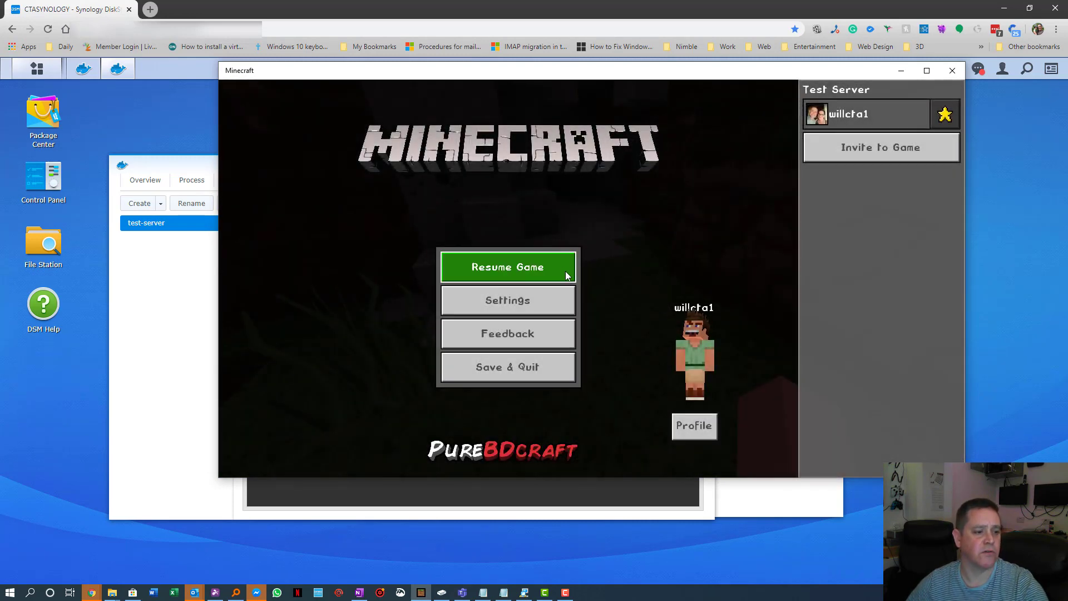
Resume and re-pause the game, then bring Synology DSM back to the front
click(565, 269)
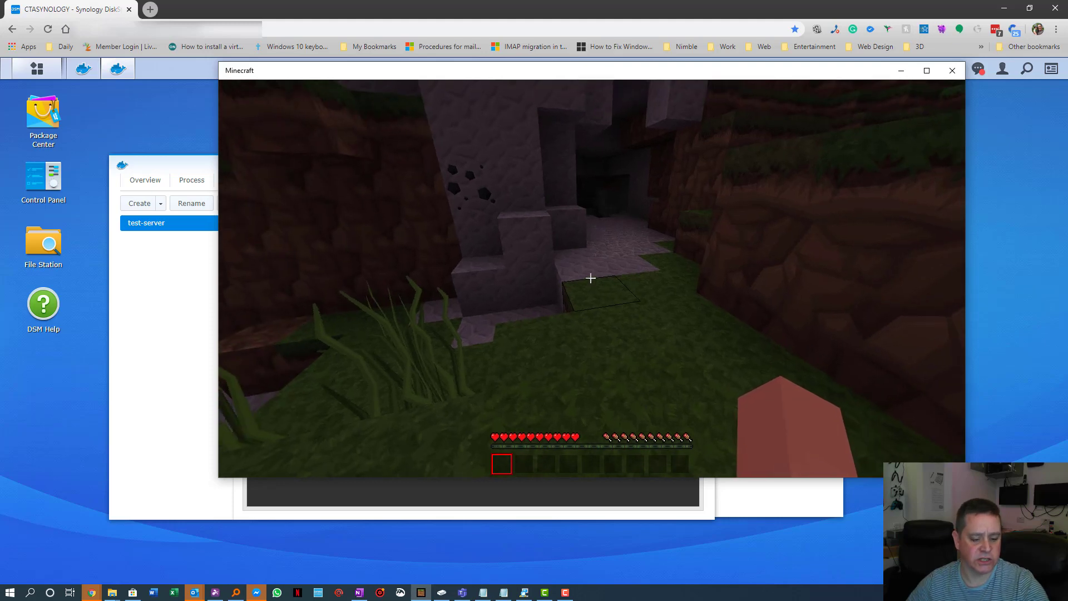
key(Escape)
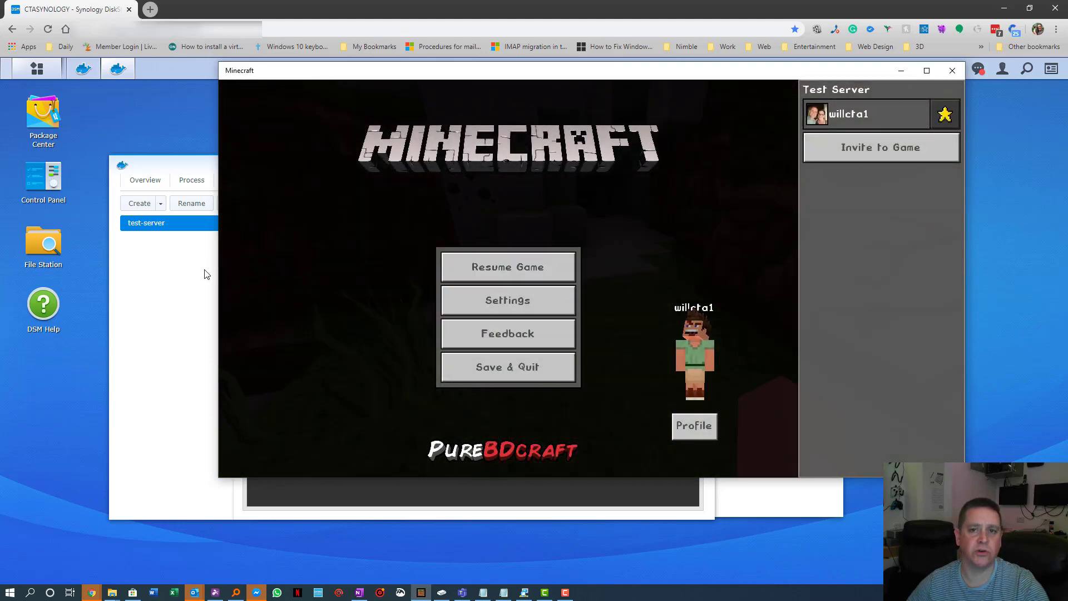
click(205, 273)
Check the test-server container's Overview and Process tabs, then reopen its details on the Terminal tab
click(166, 185)
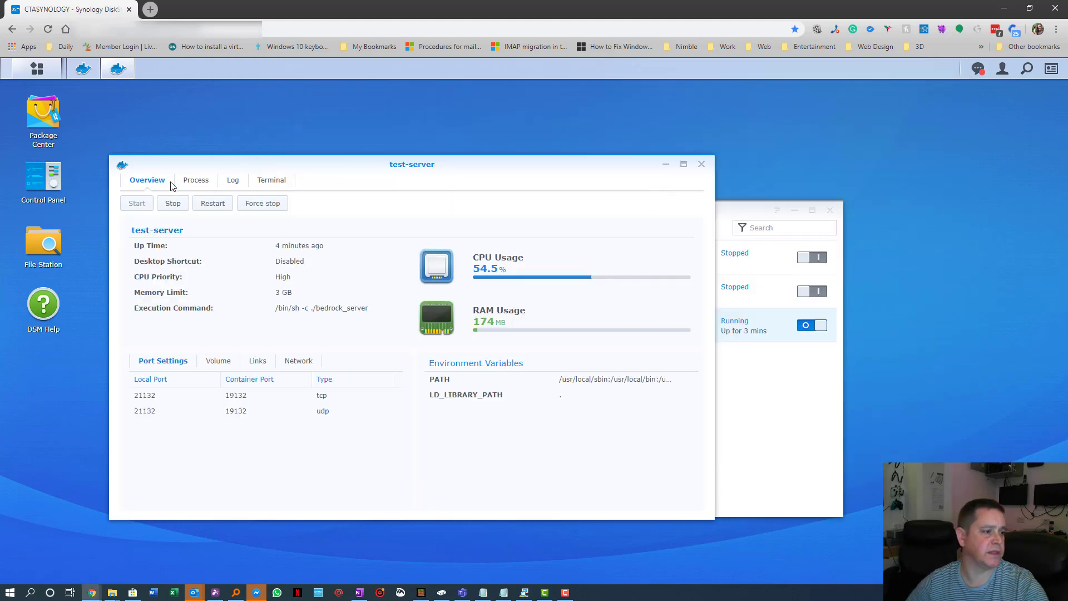
click(197, 185)
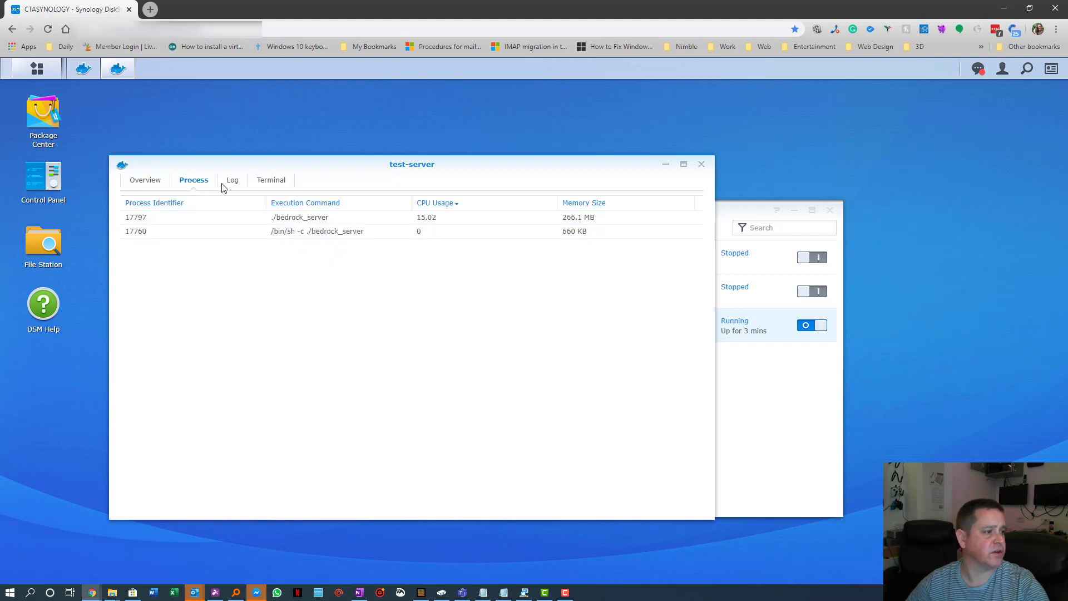
click(271, 183)
click(702, 164)
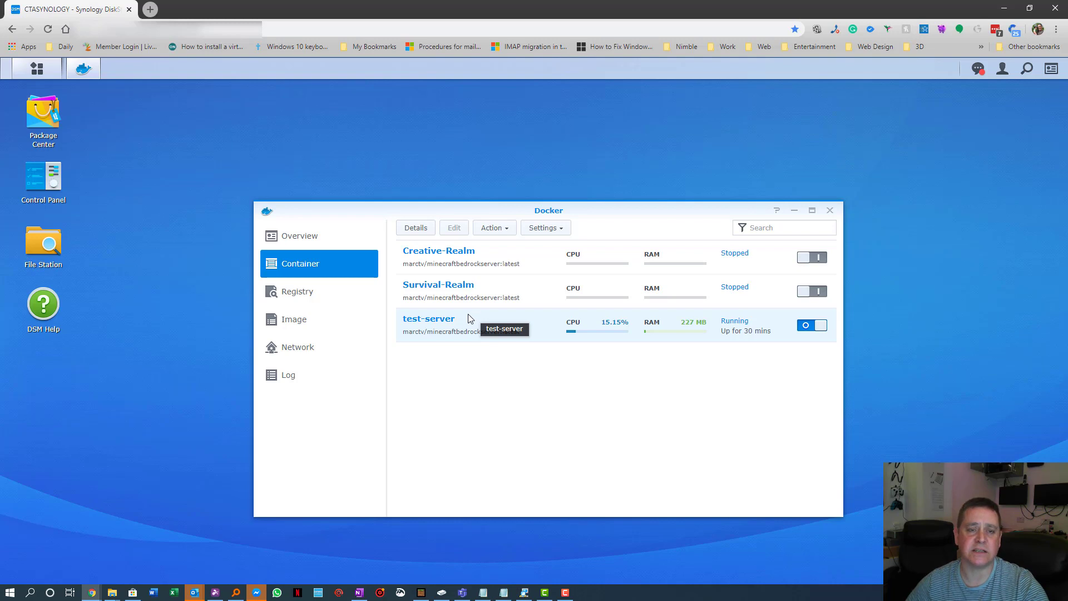
click(417, 228)
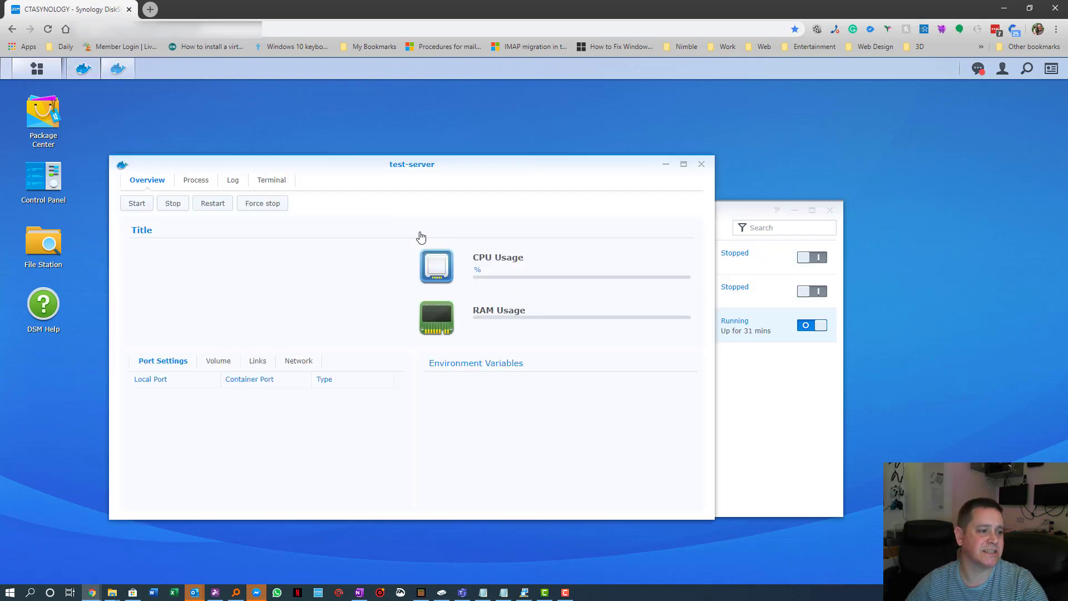
click(283, 183)
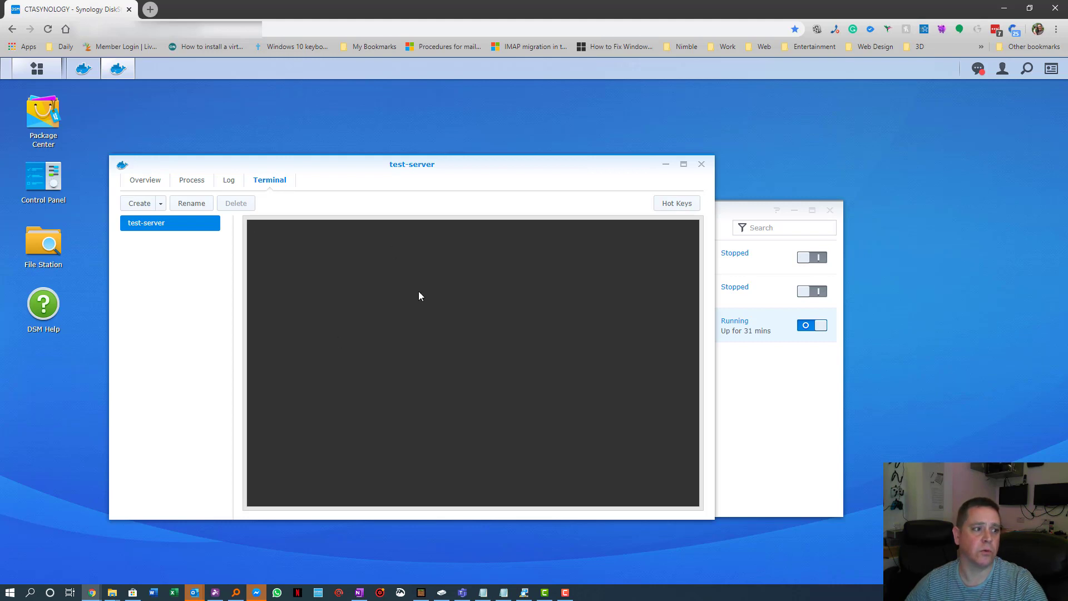
Run 'op' with the player's gamertag in the container terminal to make them operator
text(op)
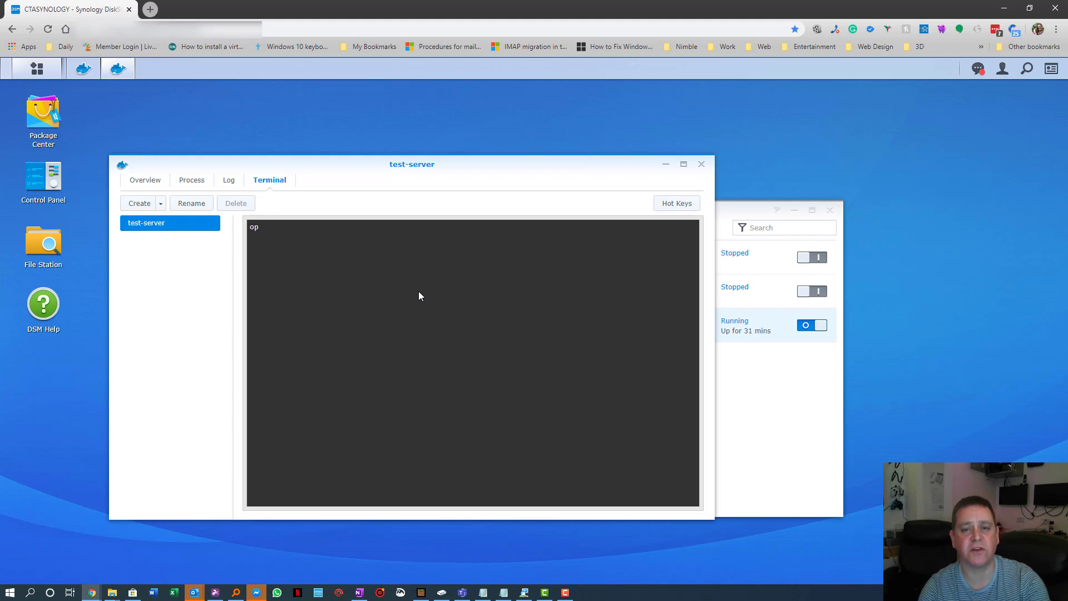
text(wil;lcta1)
key(Left)
key(Left)
key(BackSpace)
key(BackSpace)
key(BackSpace)
key(BackSpace)
key(BackSpace)
key(BackSpace)
key(BackSpace)
key(BackSpace)
key(BackSpace)
key(BackSpace)
key(BackSpace)
key(BackSpace)
key(BackSpace)
key(BackSpace)
key(BackSpace)
key(BackSpace)
key(BackSpace)
text(op willc)
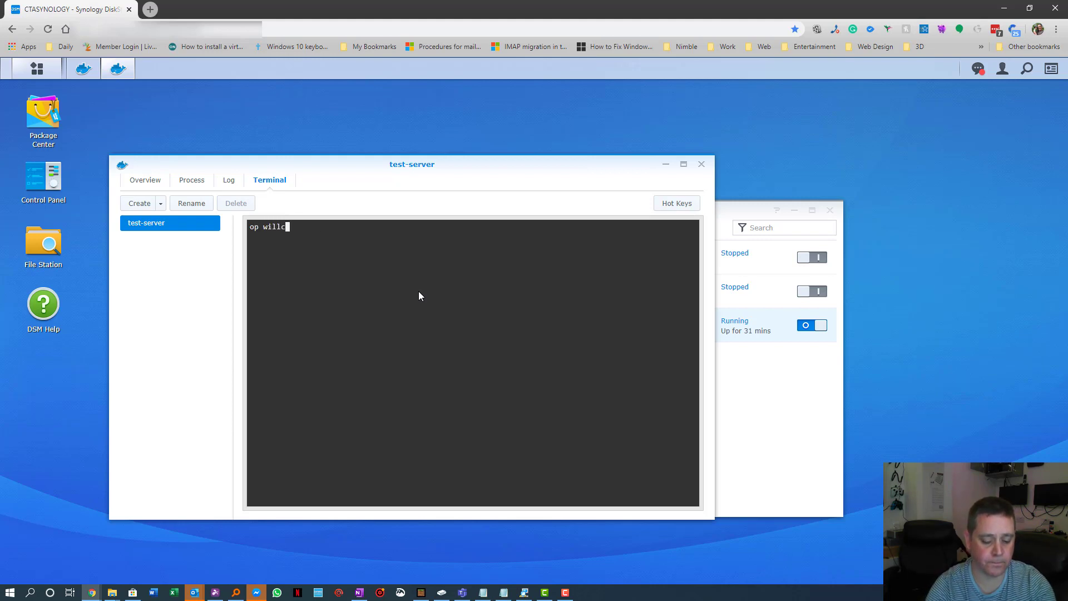
text(ta1)
key(Return)
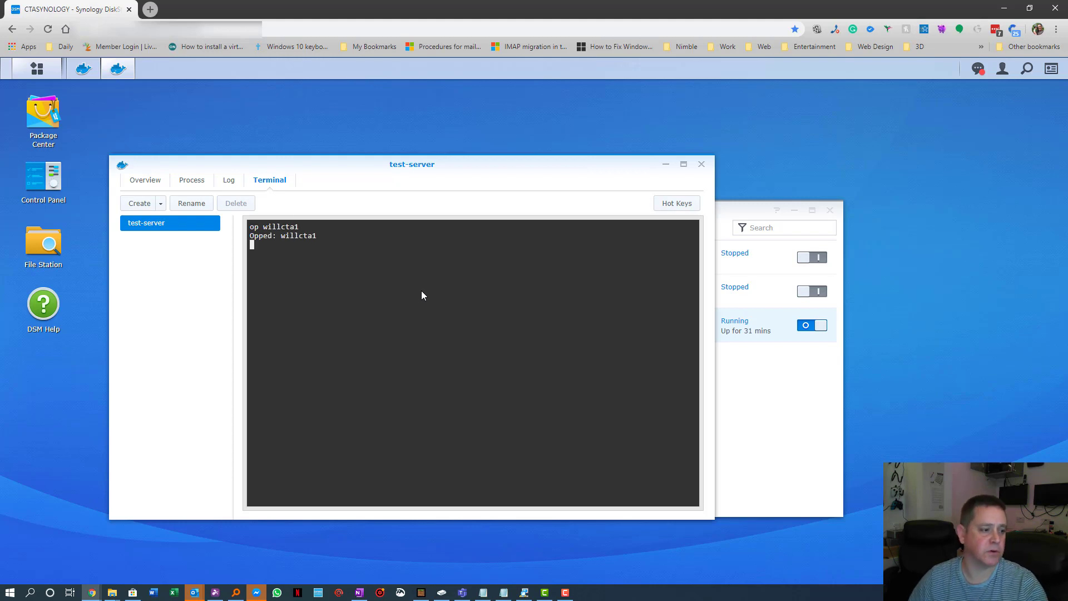
In Minecraft, confirm the player's permissions now show Operator
click(422, 592)
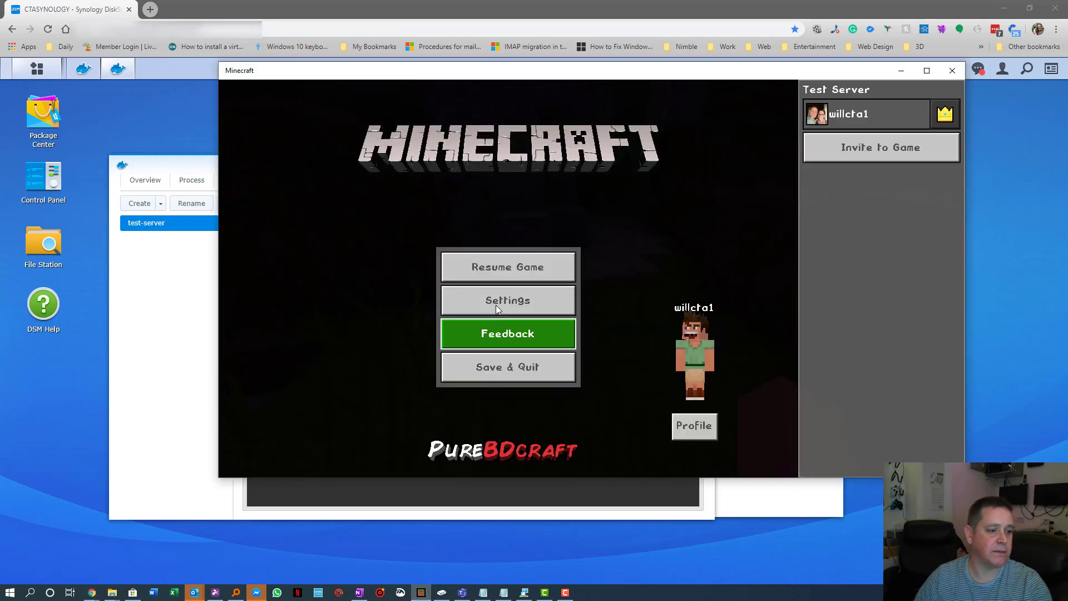
click(509, 271)
mouse_move(591, 279)
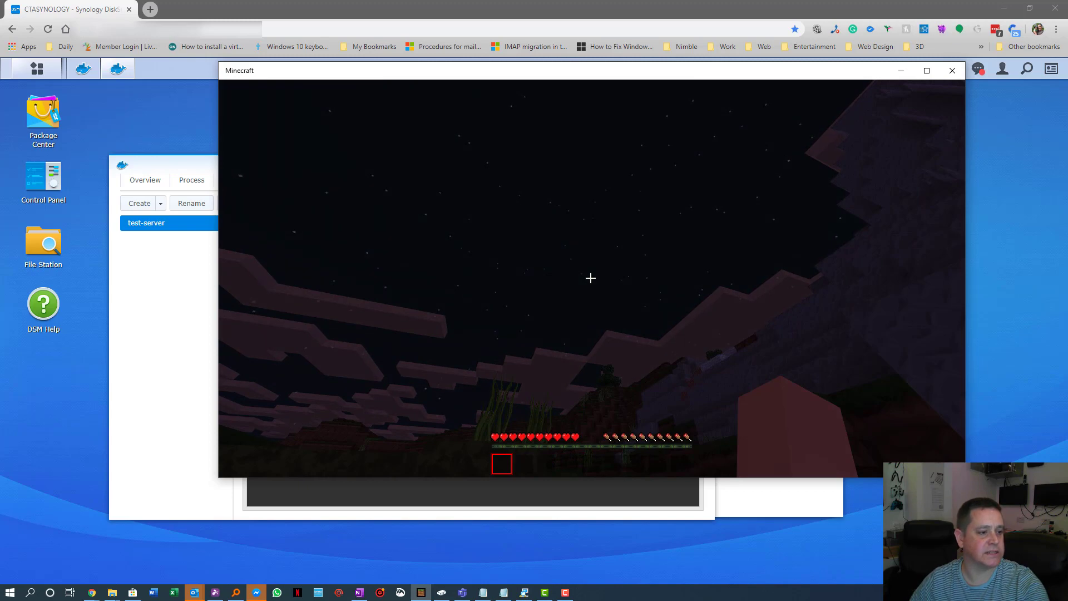
key(Escape)
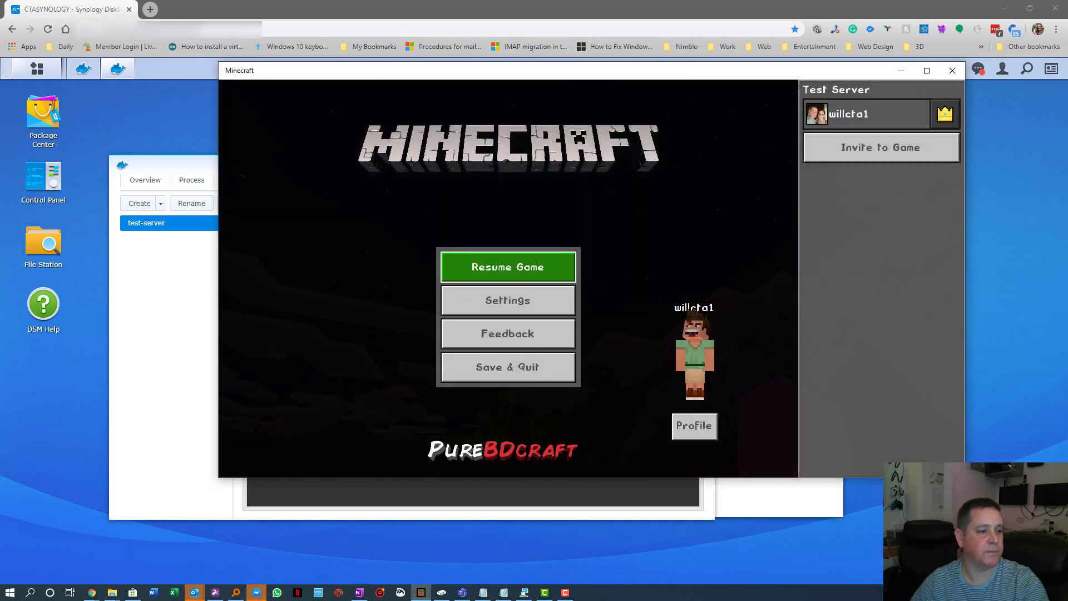
click(948, 116)
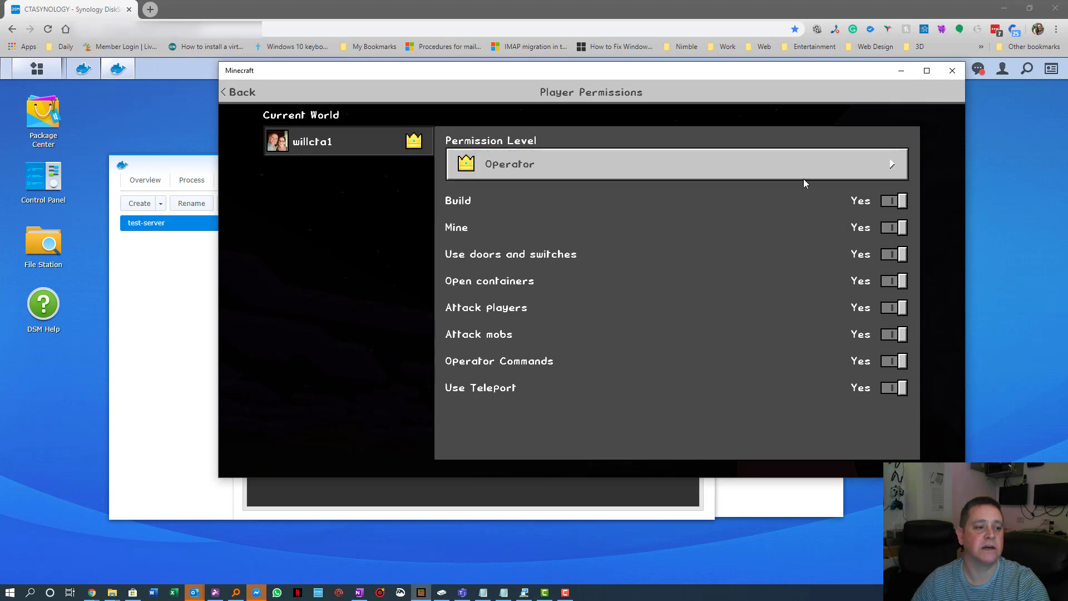
click(227, 89)
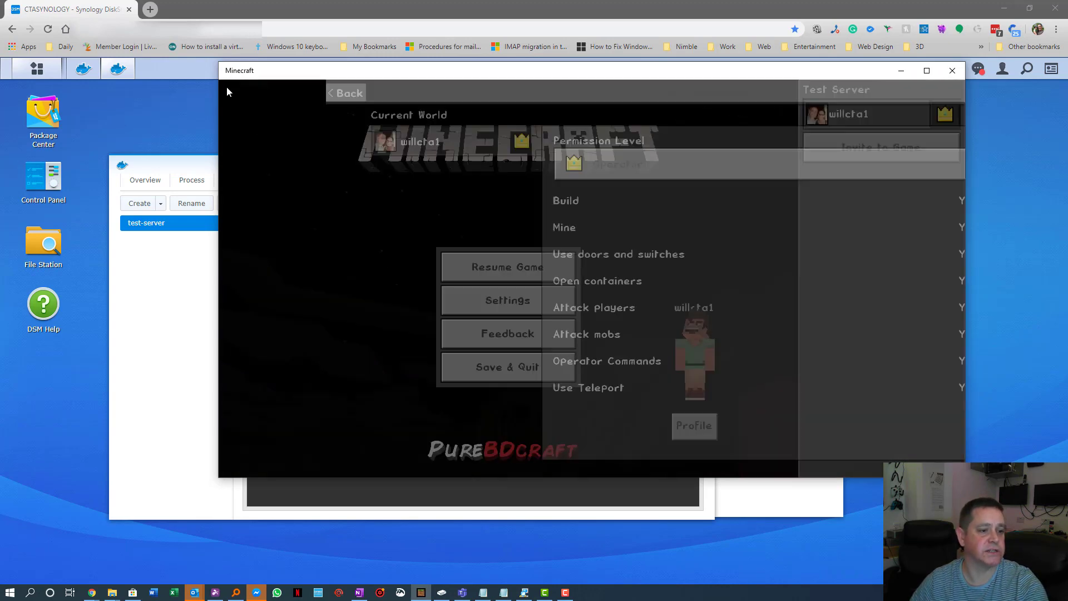
Open the world's Game Settings and keep the default game mode on Survival
click(539, 300)
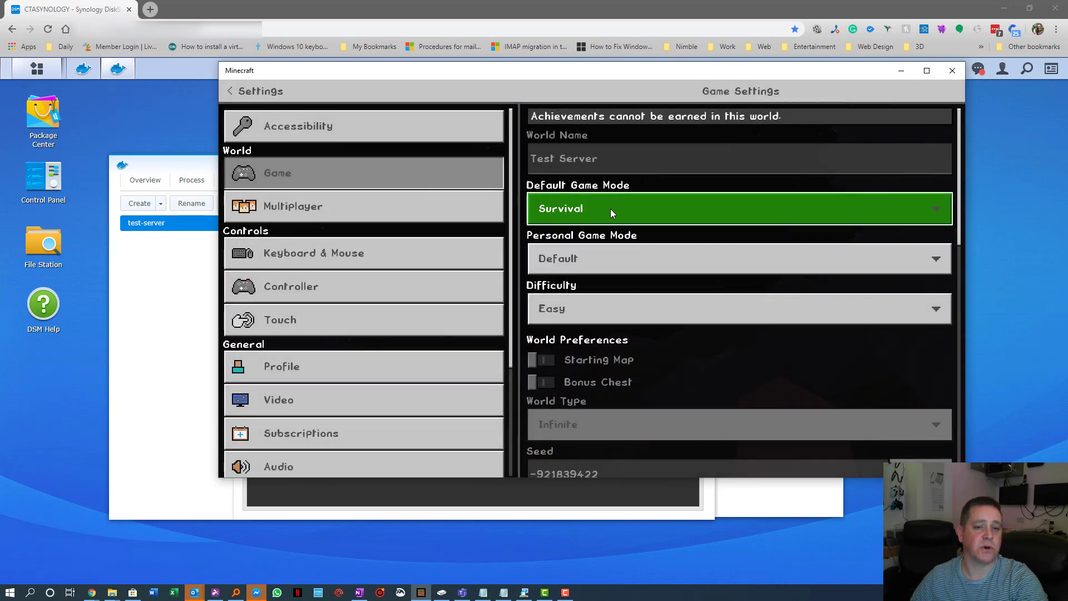
click(610, 209)
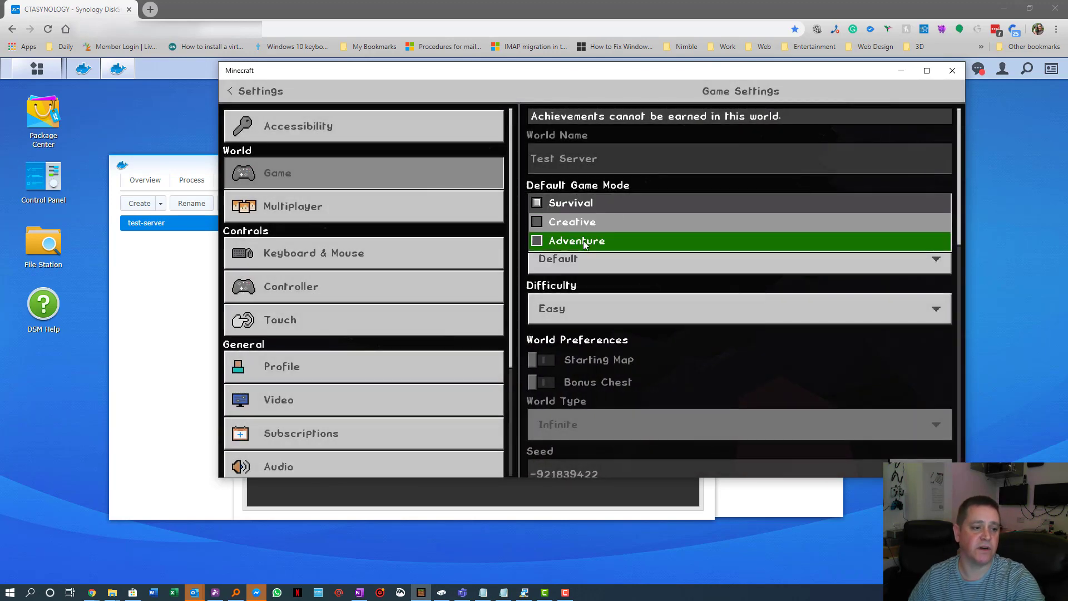
click(612, 203)
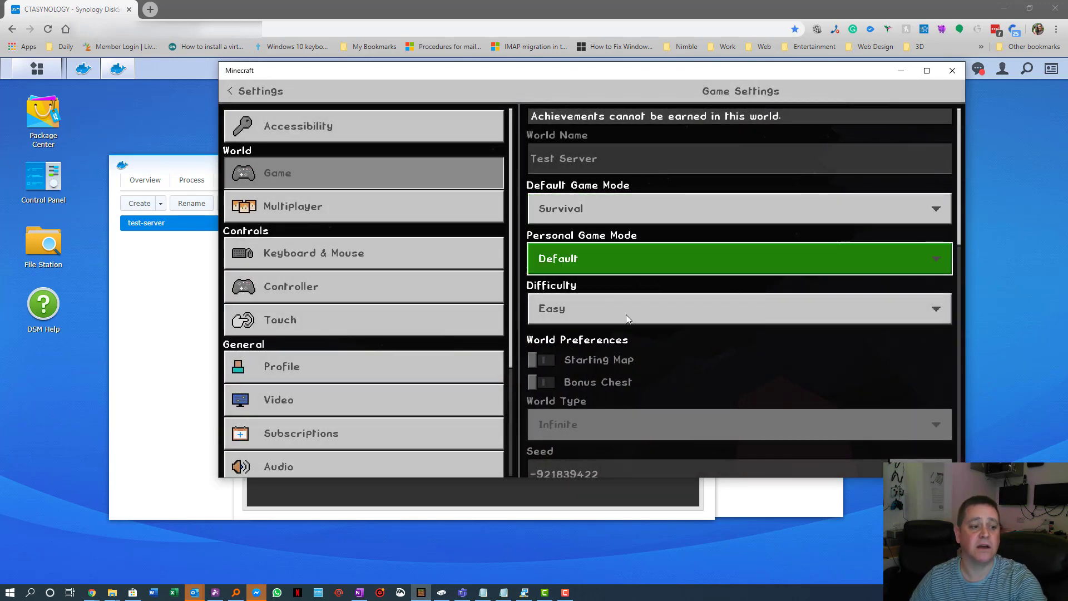